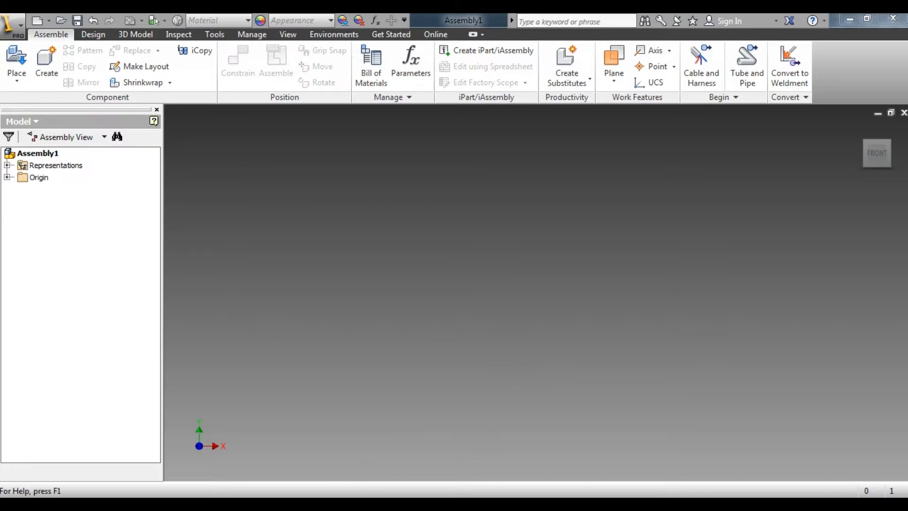
Switch to Flange Coupling Assembly.pdf in Adobe Reader and examine the exploded view and the component drawings in Figures 1 through 4.
click(327, 502)
scroll(642, 189, up, 10)
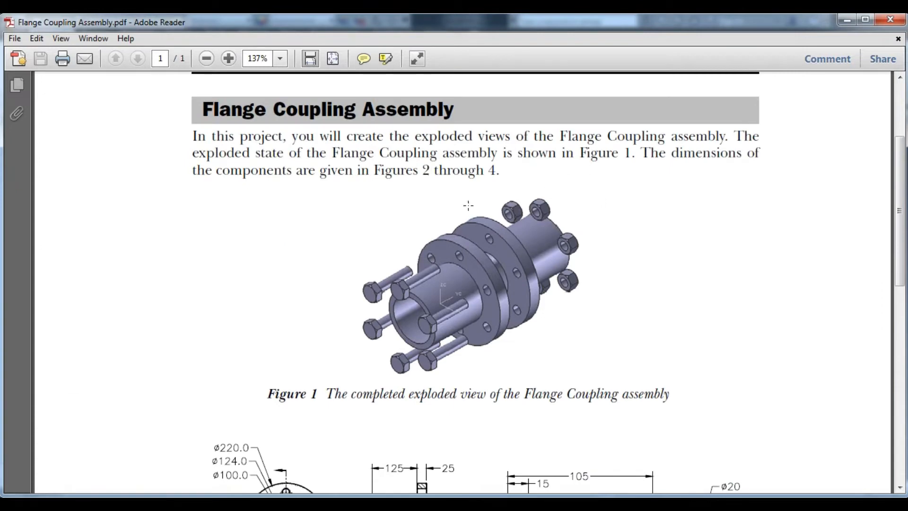
click(482, 272)
scroll(682, 255, down, 3)
scroll(682, 255, down, 10)
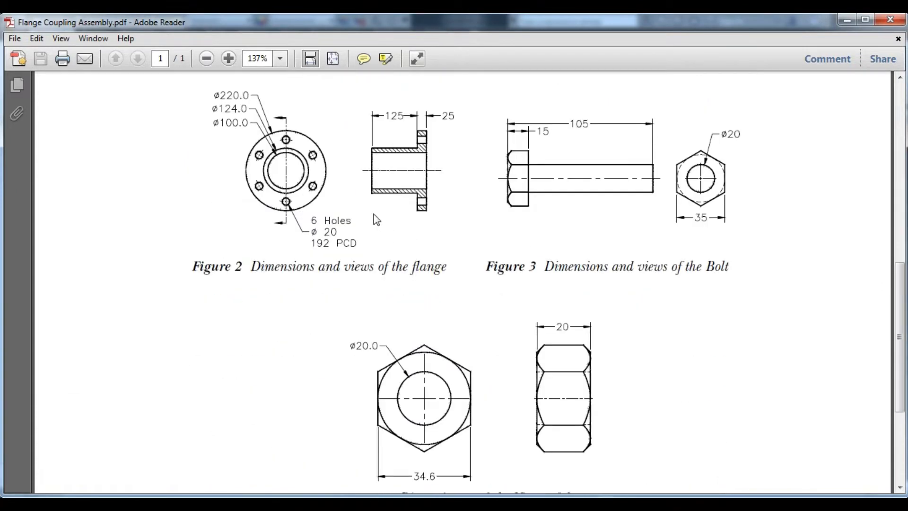
click(373, 211)
scroll(714, 269, down, 1)
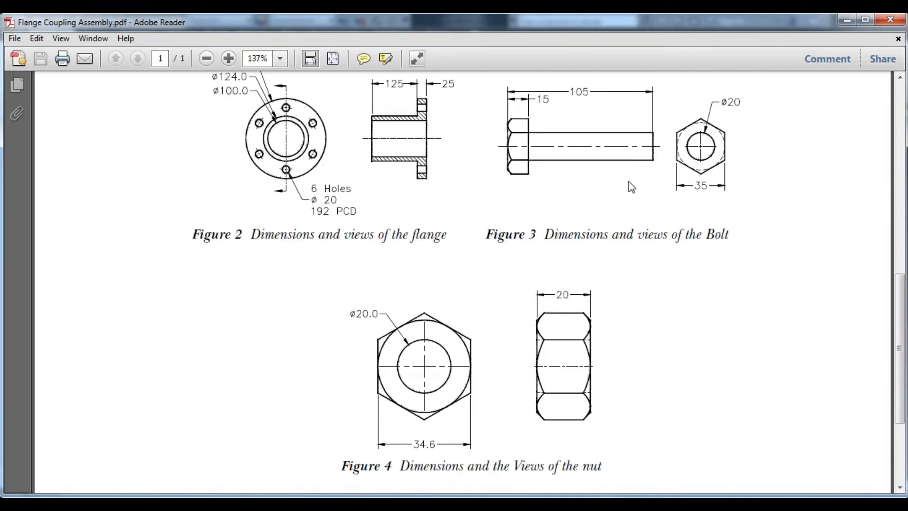
scroll(592, 241, up, 8)
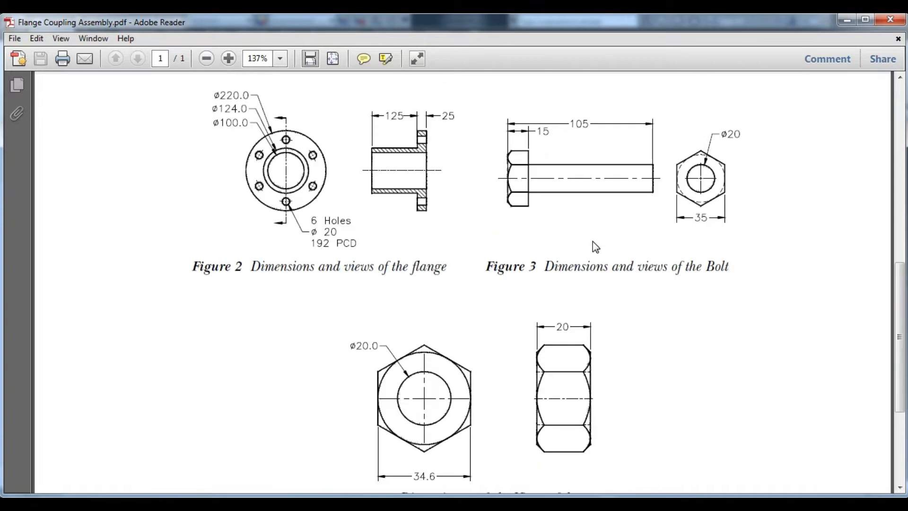
scroll(593, 244, up, 5)
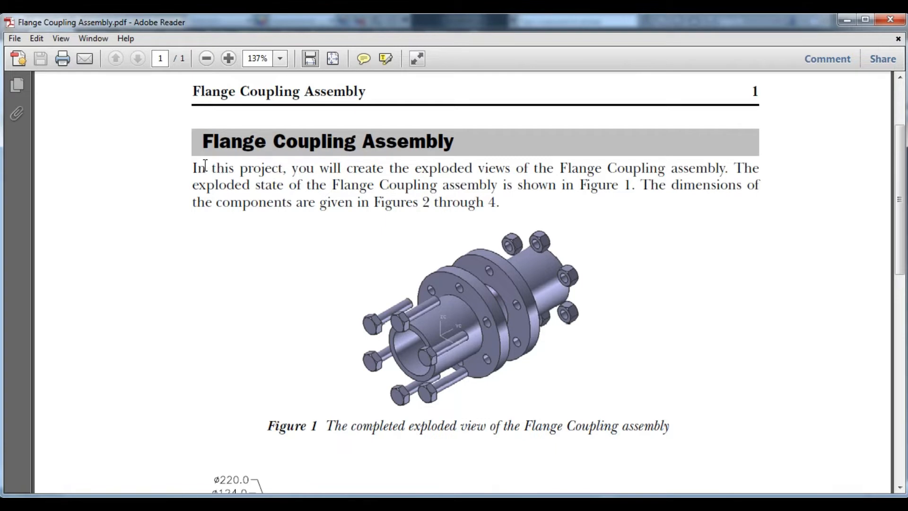
scroll(207, 169, down, 8)
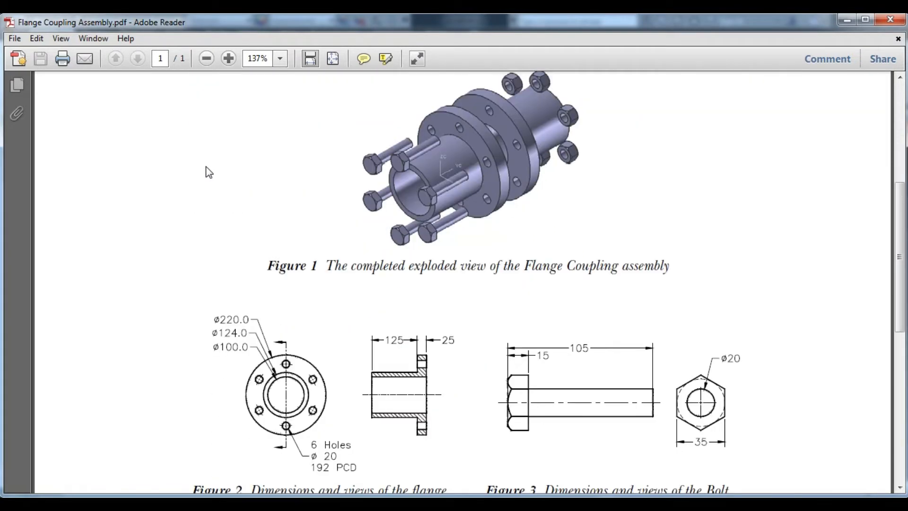
scroll(206, 170, down, 8)
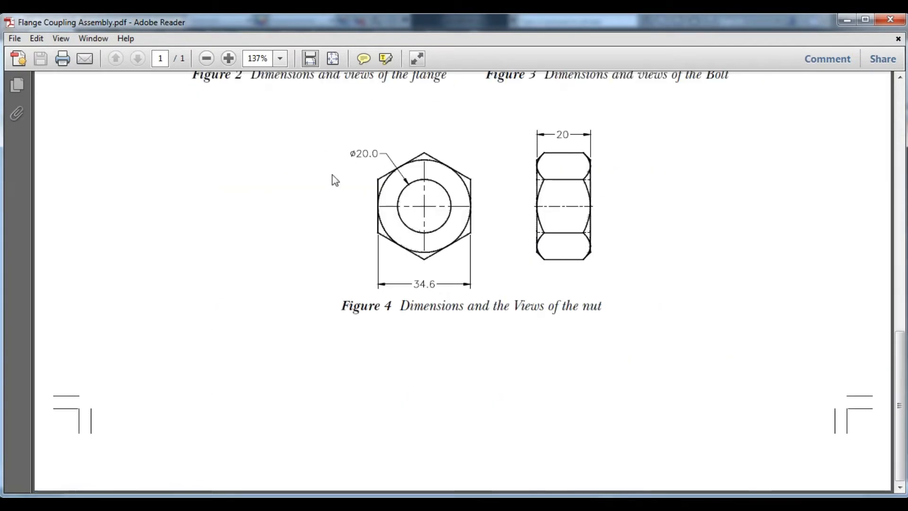
scroll(732, 272, up, 3)
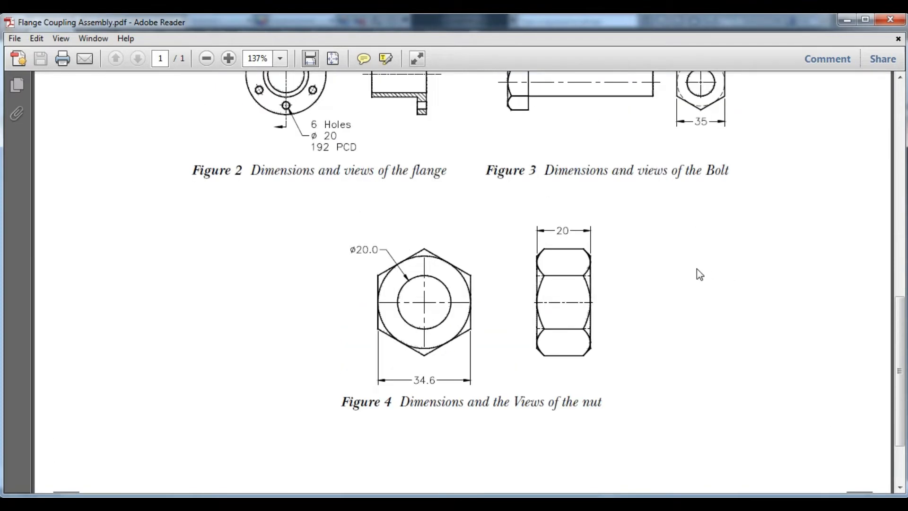
Examine the flange dimensions in Figure 2 and compare them with the bolt drawing and the exploded assembly view.
scroll(696, 268, up, 5)
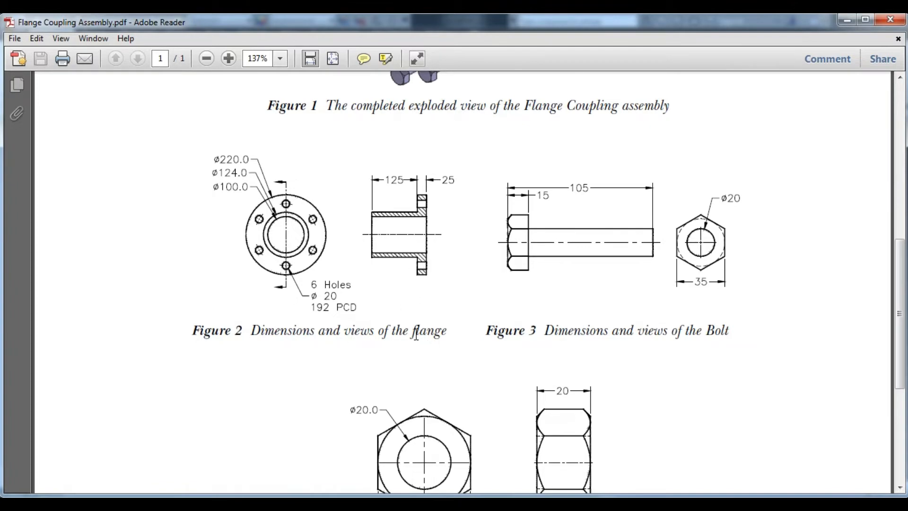
drag(415, 334, 447, 335)
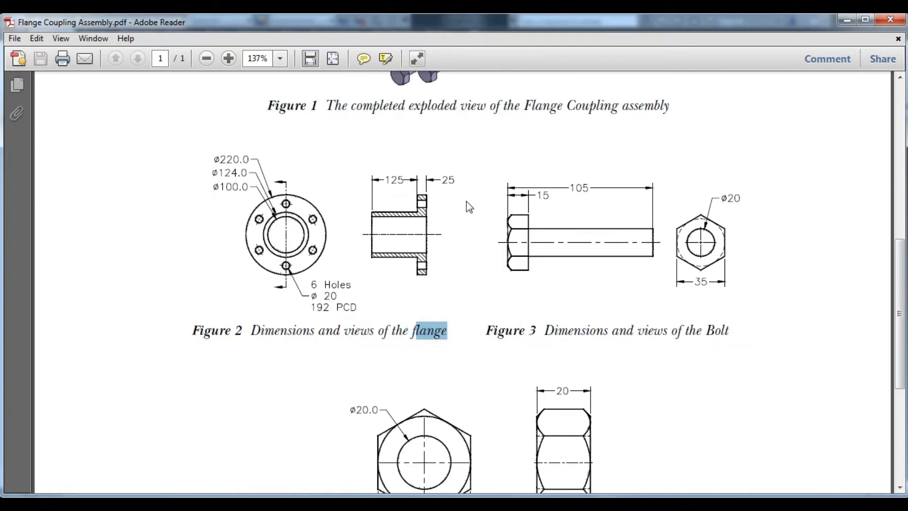
scroll(514, 210, down, 3)
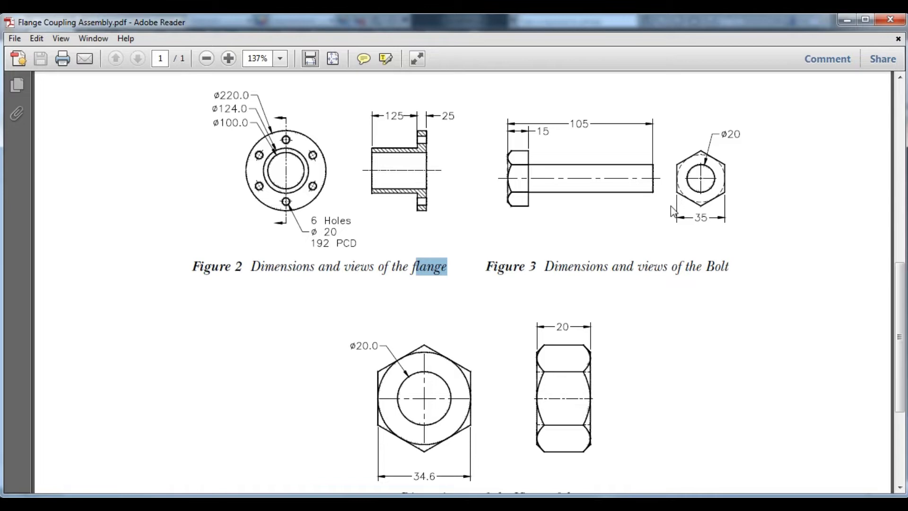
scroll(599, 260, up, 3)
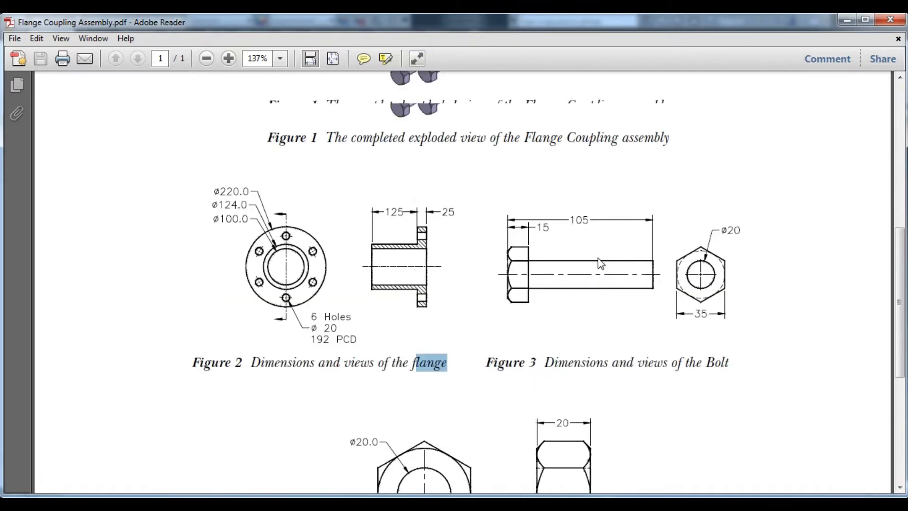
scroll(598, 259, up, 5)
scroll(598, 259, down, 3)
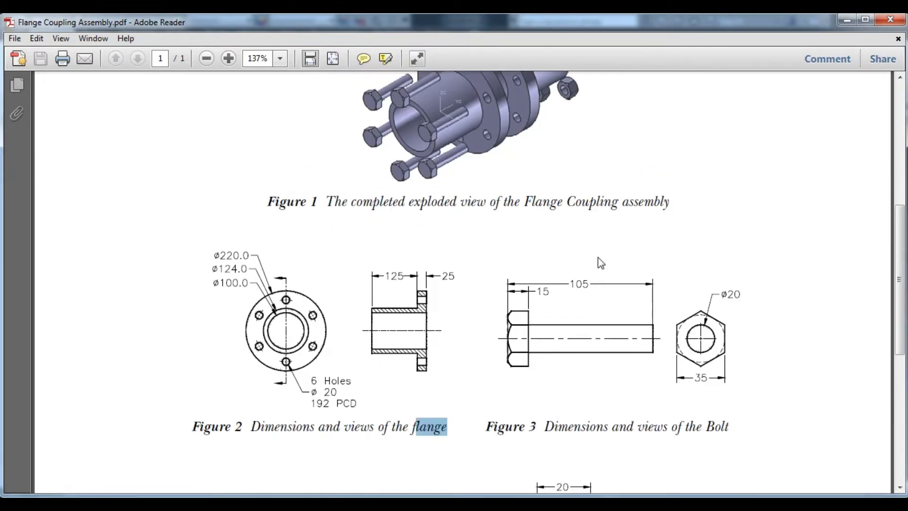
scroll(600, 263, down, 1)
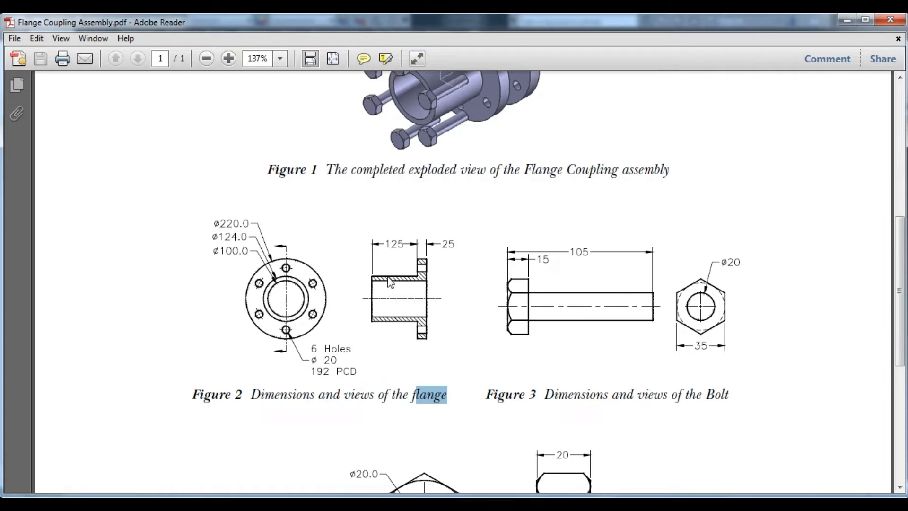
click(440, 325)
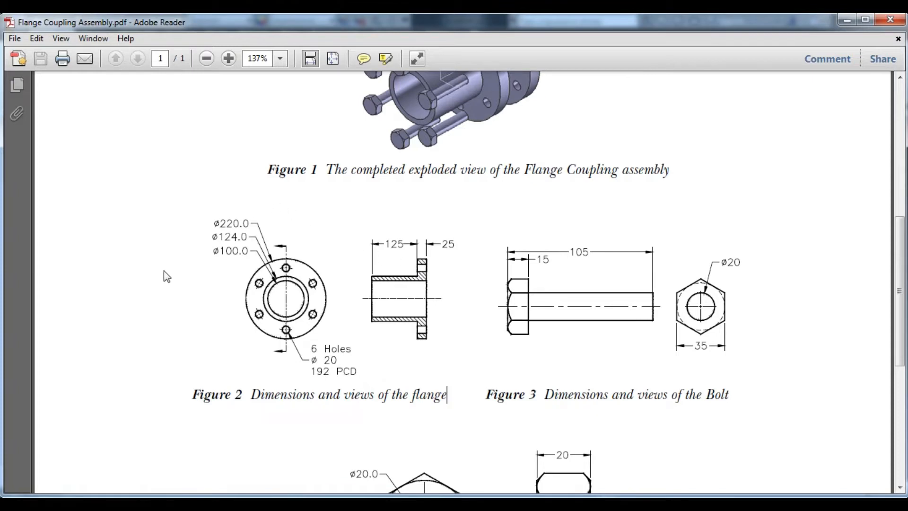
scroll(479, 311, up, 5)
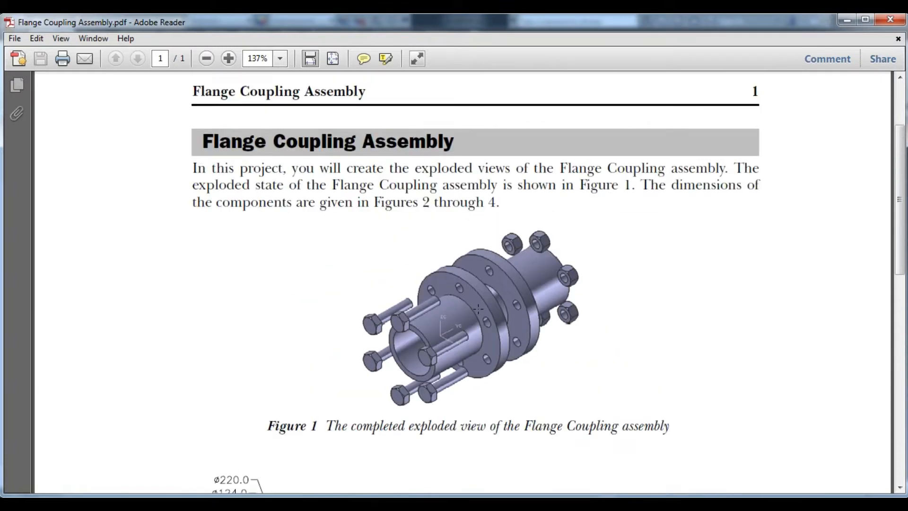
scroll(479, 308, down, 1)
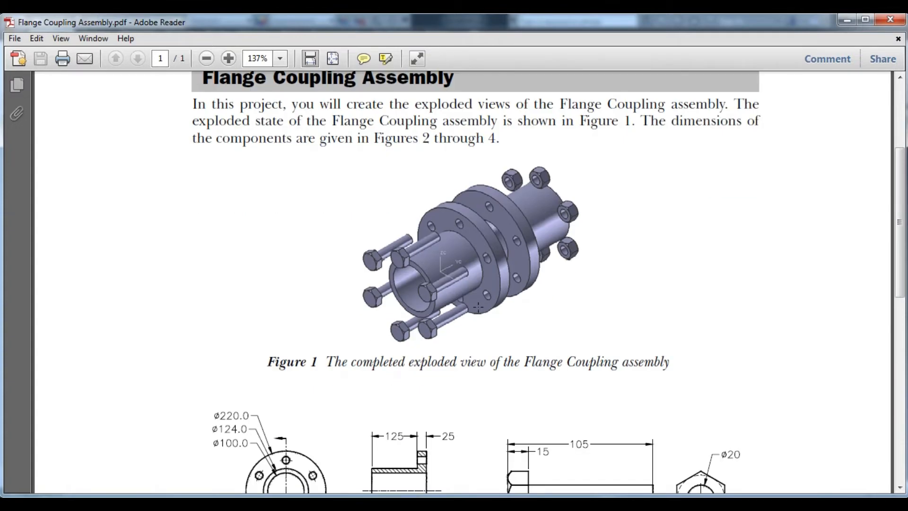
scroll(478, 308, down, 3)
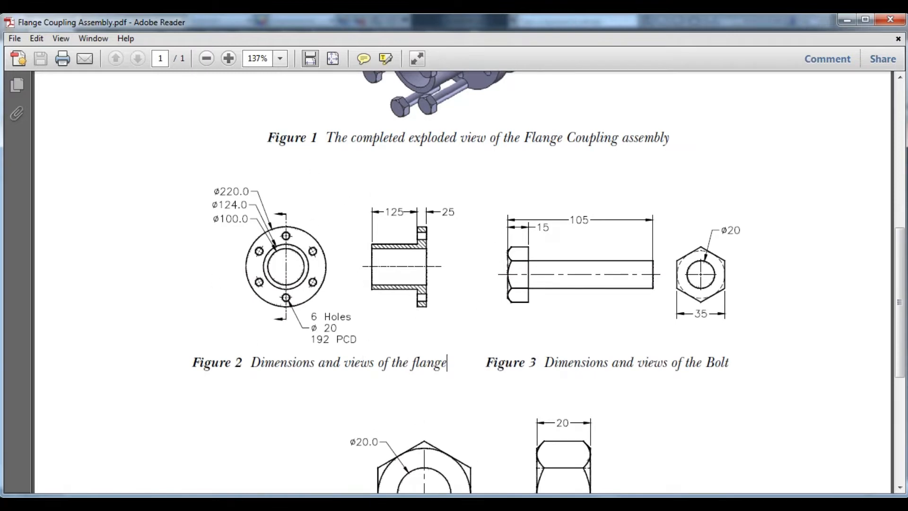
Switch back to Inventor and create a new part from the Standard.ipt template.
click(266, 504)
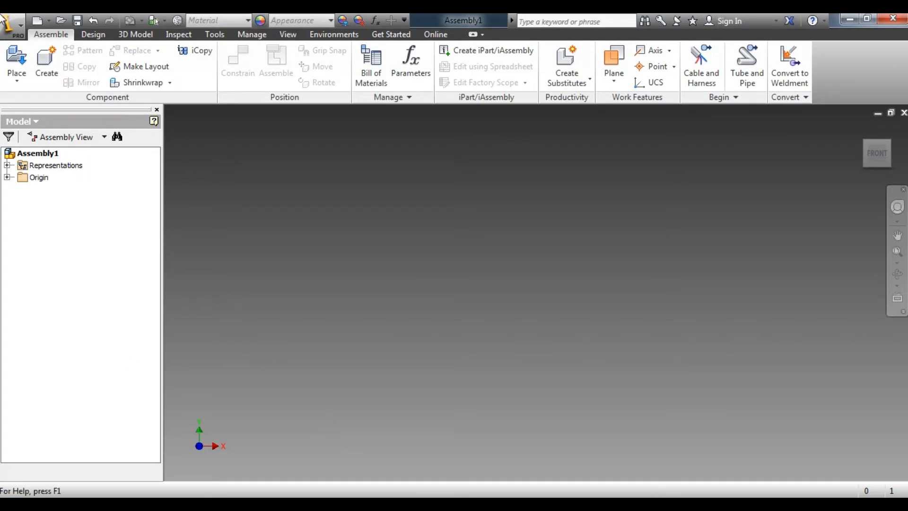
click(21, 25)
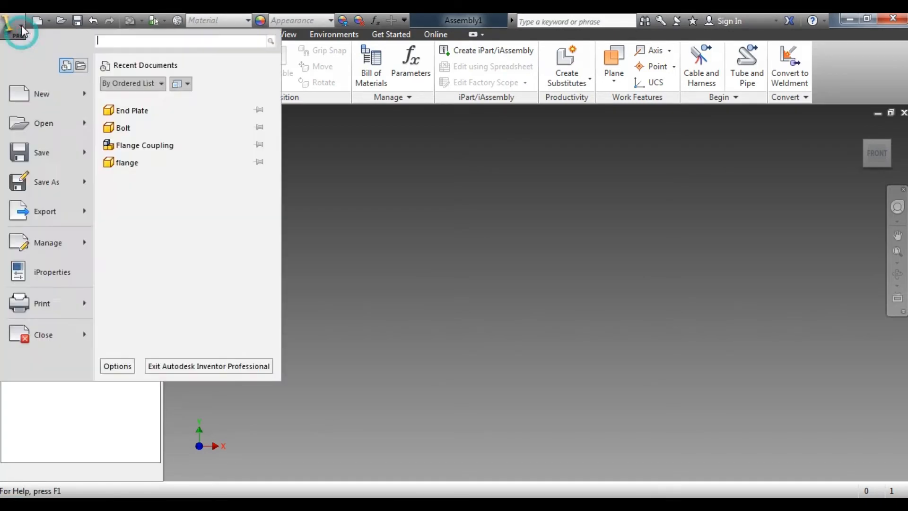
click(45, 96)
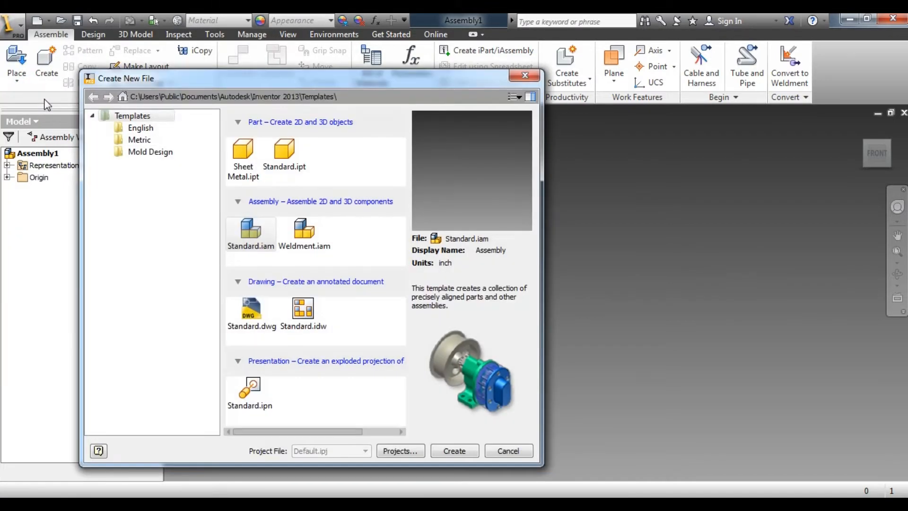
double_click(291, 159)
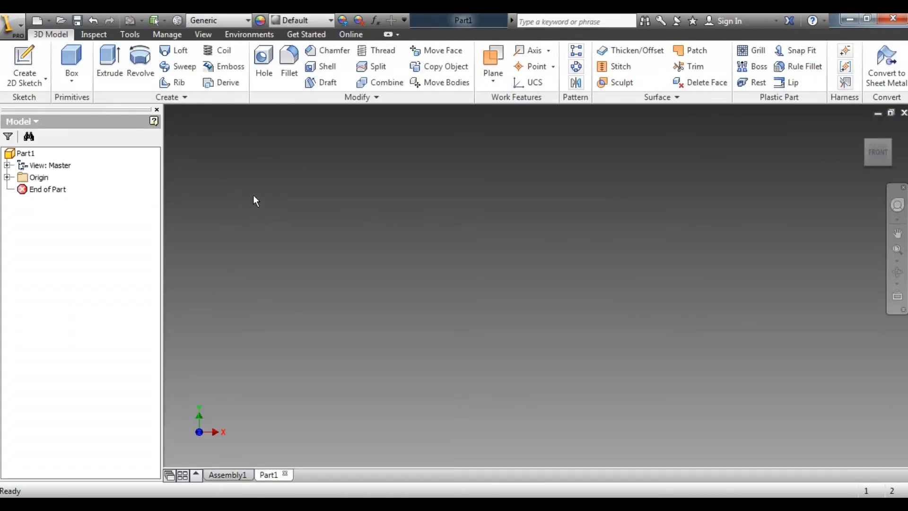
Start saving the new part and create a folder named Fixture Coupling Assembly on drive D: as its location.
click(76, 21)
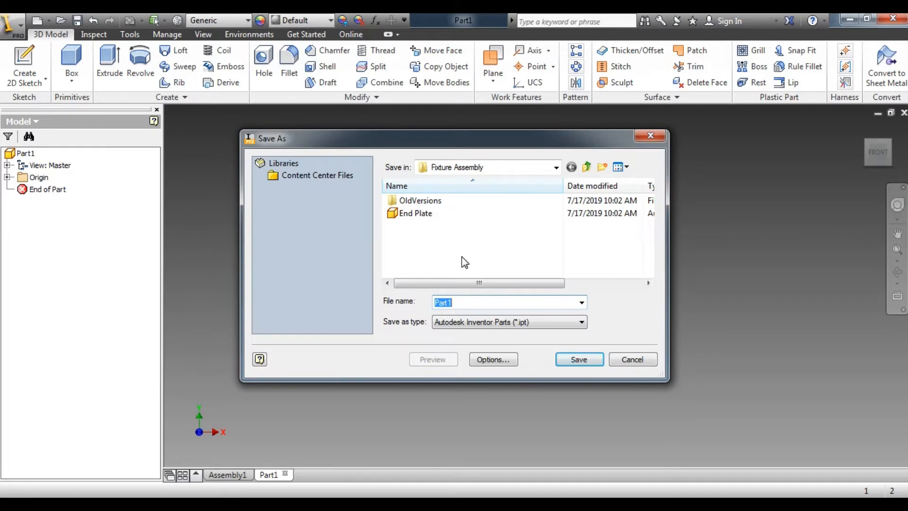
click(587, 167)
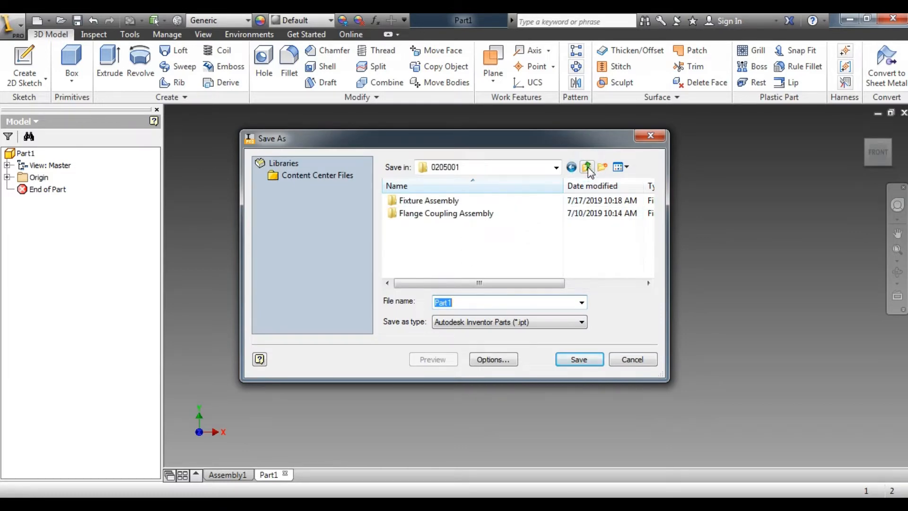
click(587, 168)
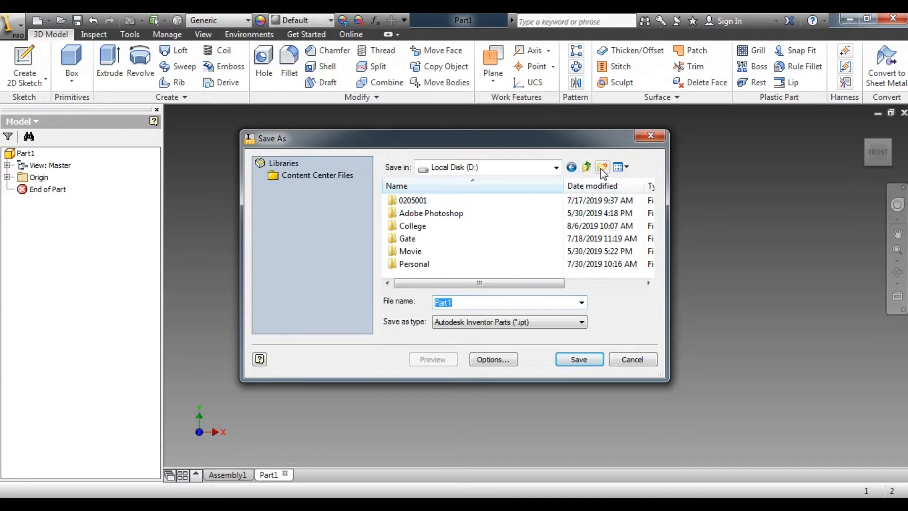
click(601, 167)
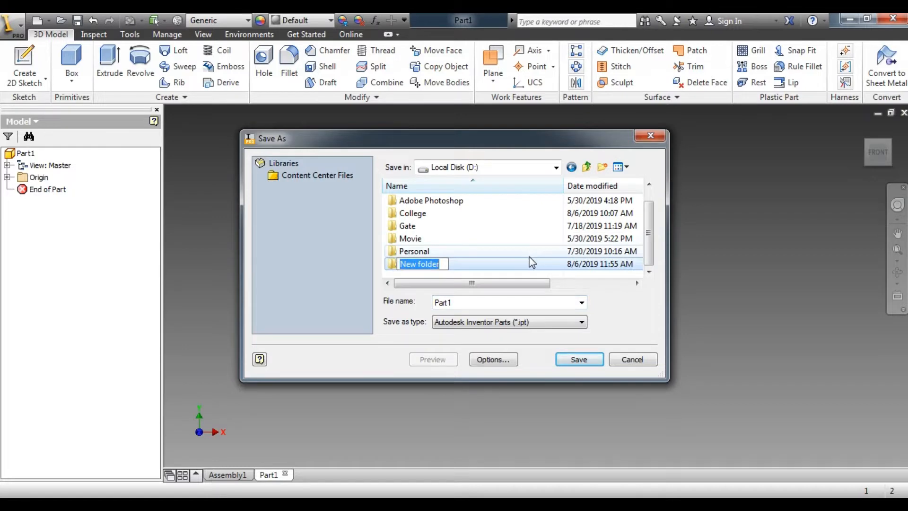
text(E)
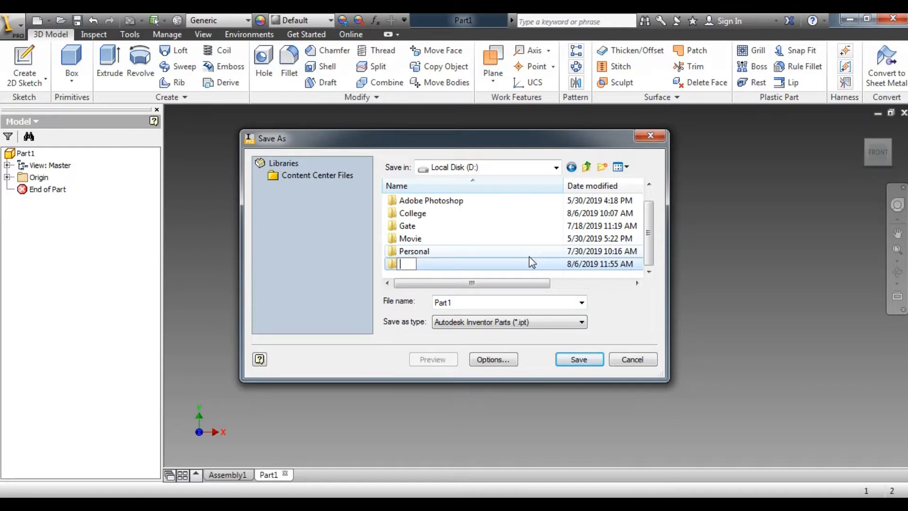
text(Fixture Coup)
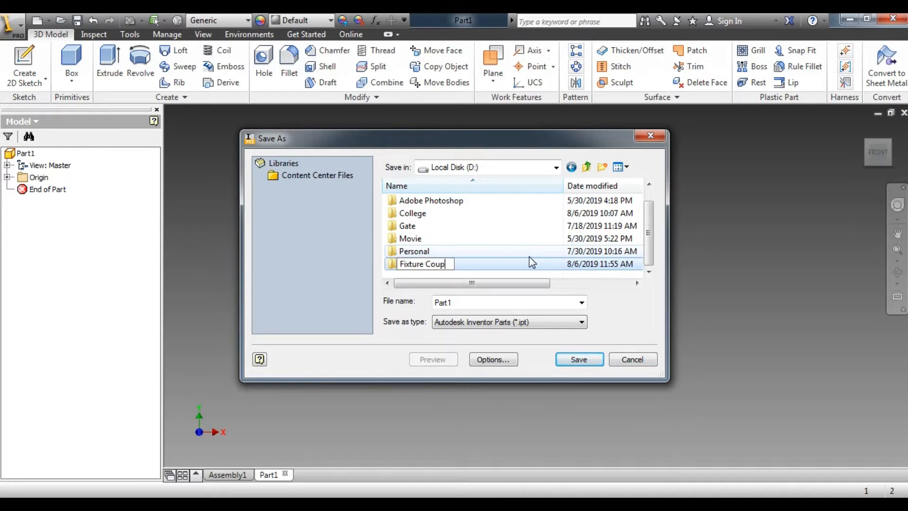
text(ling Assembly)
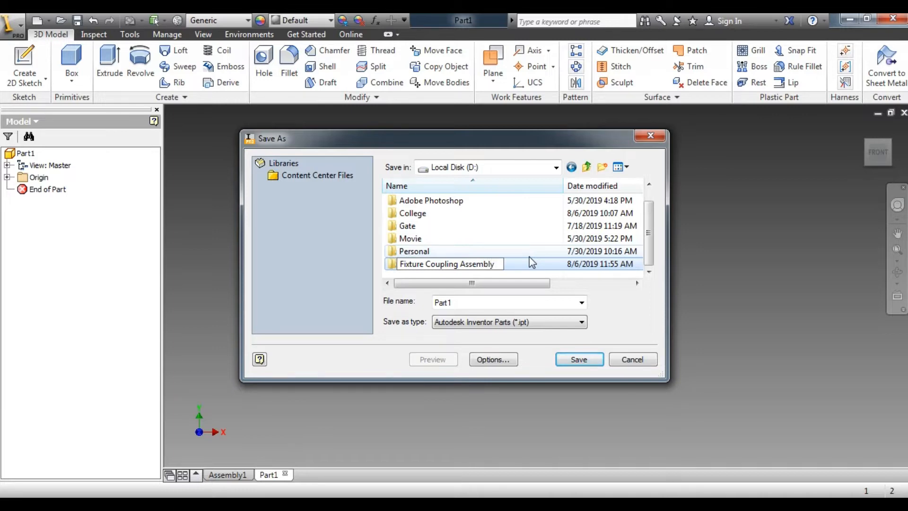
key(Return)
double_click(531, 263)
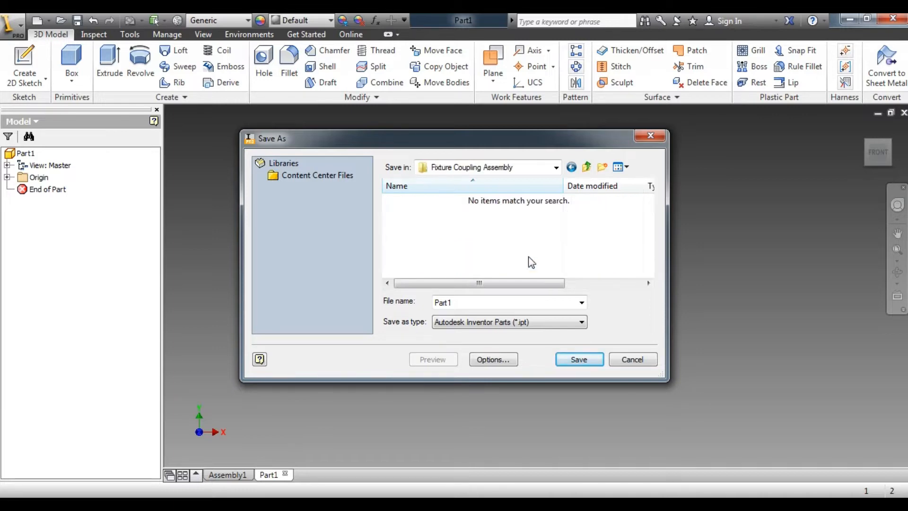
Save the part as Flange in the Fixture Coupling Assembly folder.
double_click(451, 303)
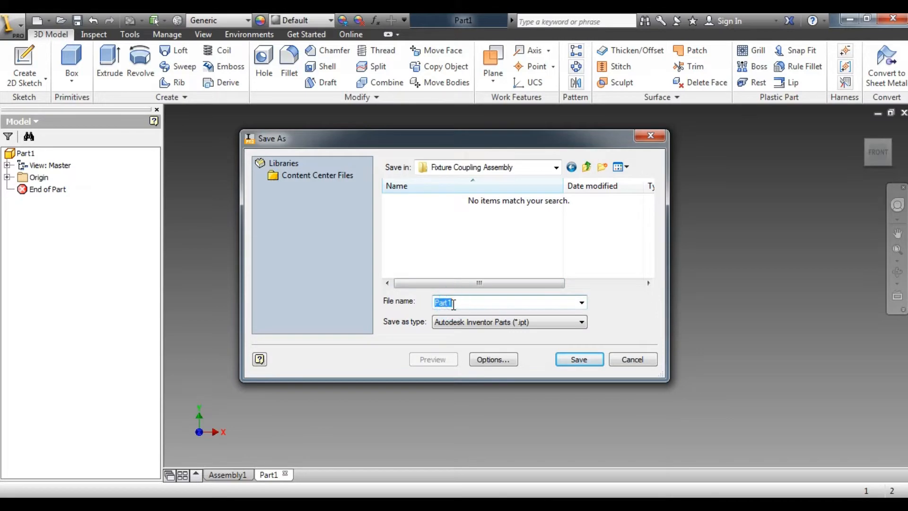
click(352, 504)
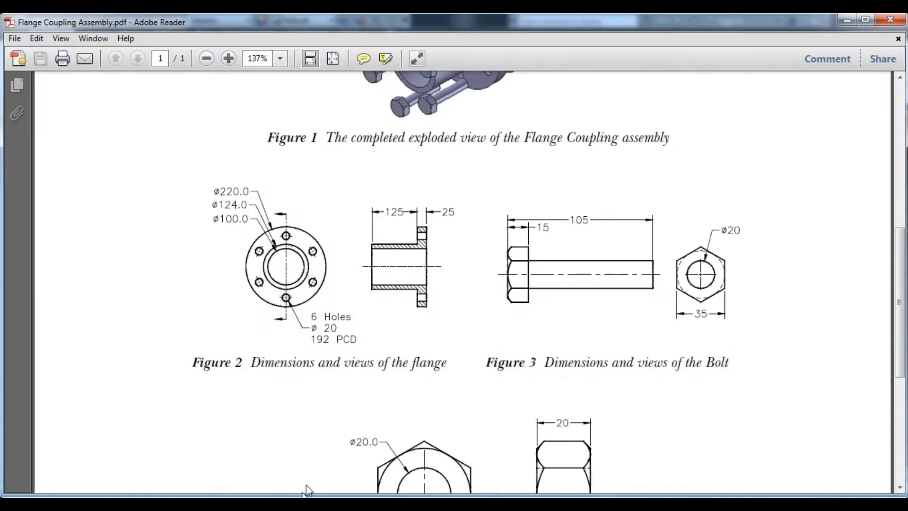
click(307, 504)
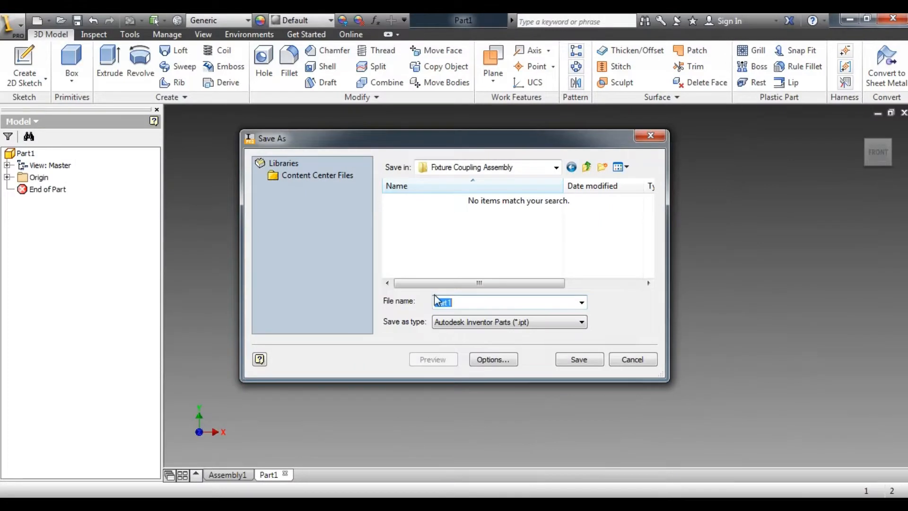
text(Flange)
double_click(466, 301)
click(580, 360)
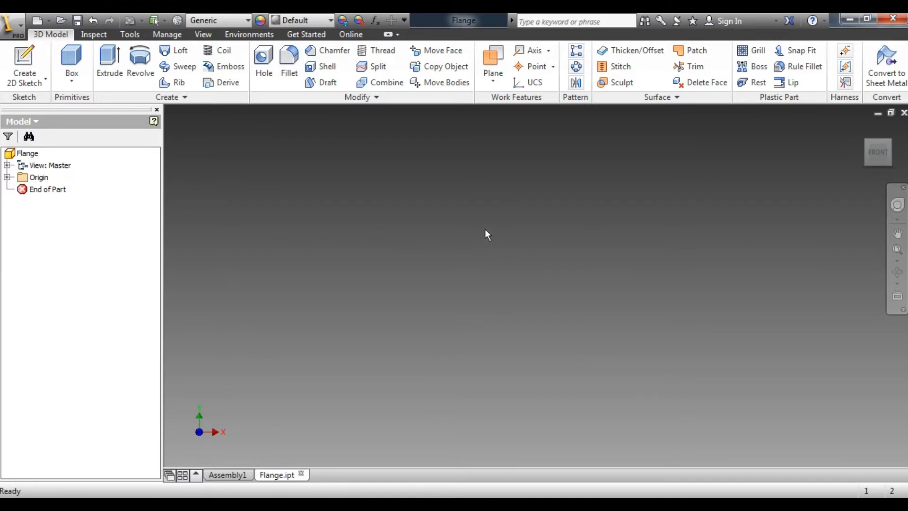
Start a new 2D sketch on the XY origin plane of the flange part.
click(8, 177)
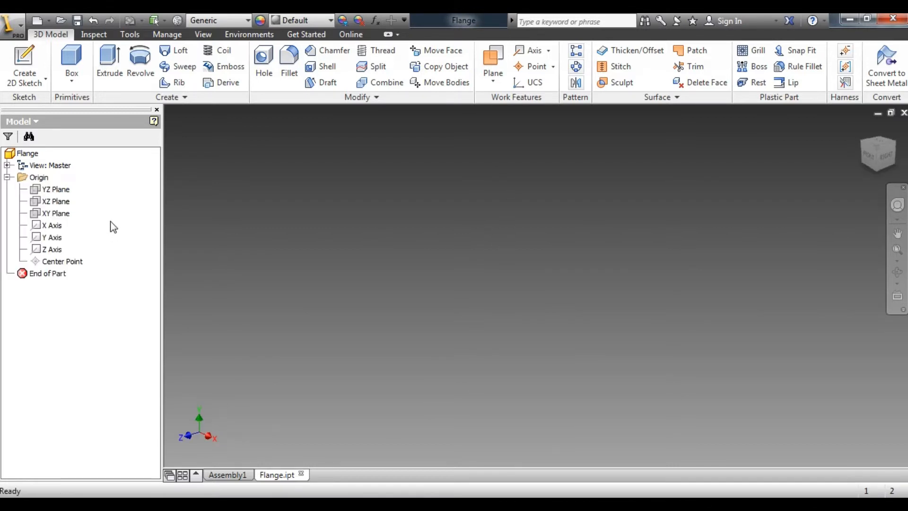
click(33, 81)
click(52, 104)
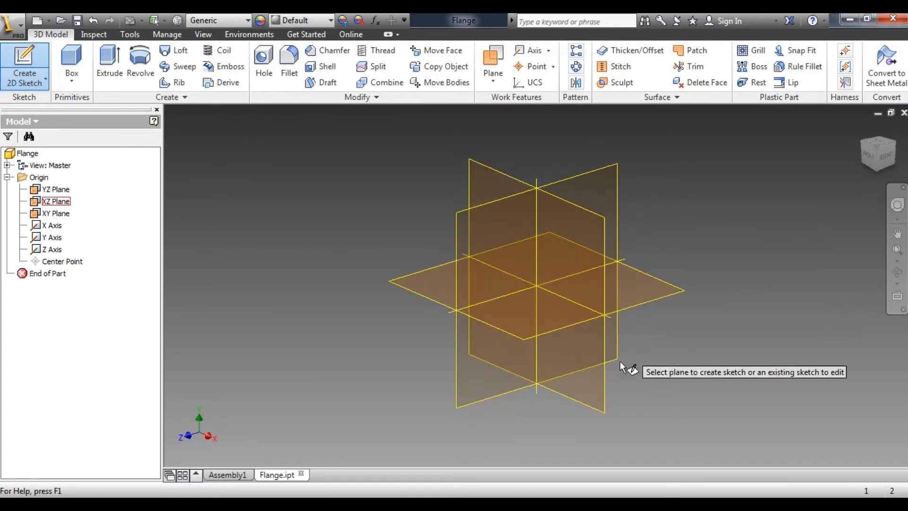
click(58, 214)
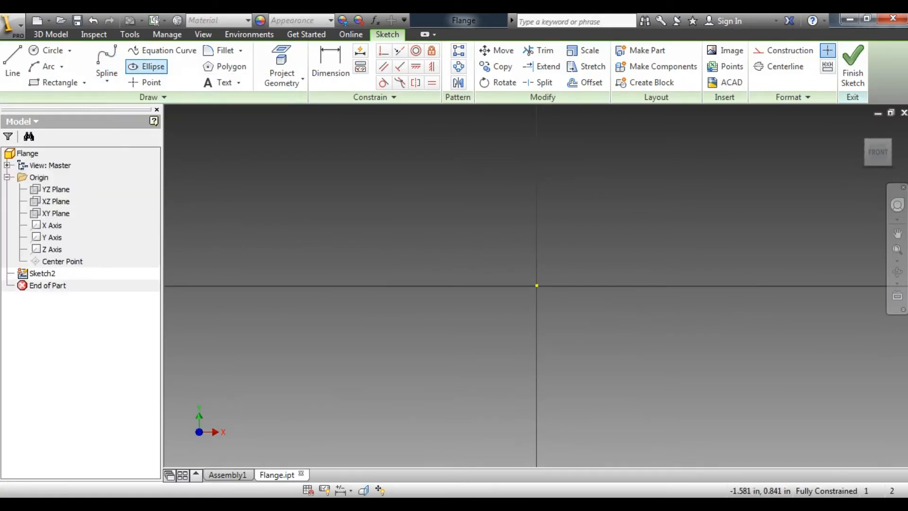
Switch to the PDF drawing in Adobe Reader and examine the flange diameters, lengths and hole callout in Figure 2.
key(alt+Tab)
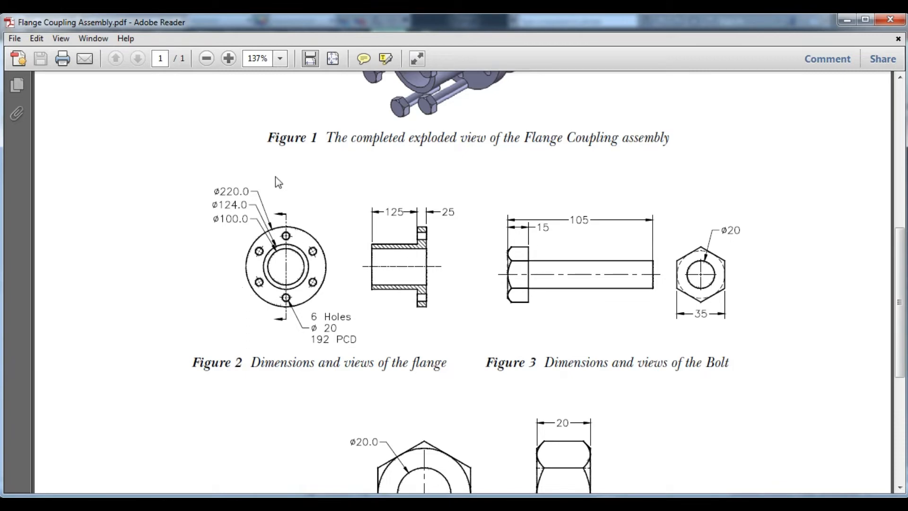
ctrl+scroll(251, 213, up, 2)
ctrl+scroll(251, 213, up, 1)
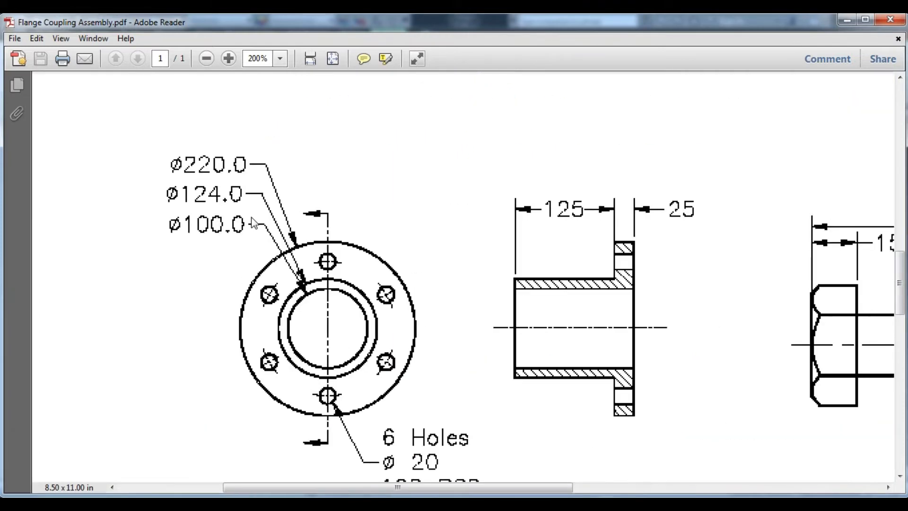
ctrl+scroll(297, 245, down, 1)
ctrl+scroll(297, 246, up, 1)
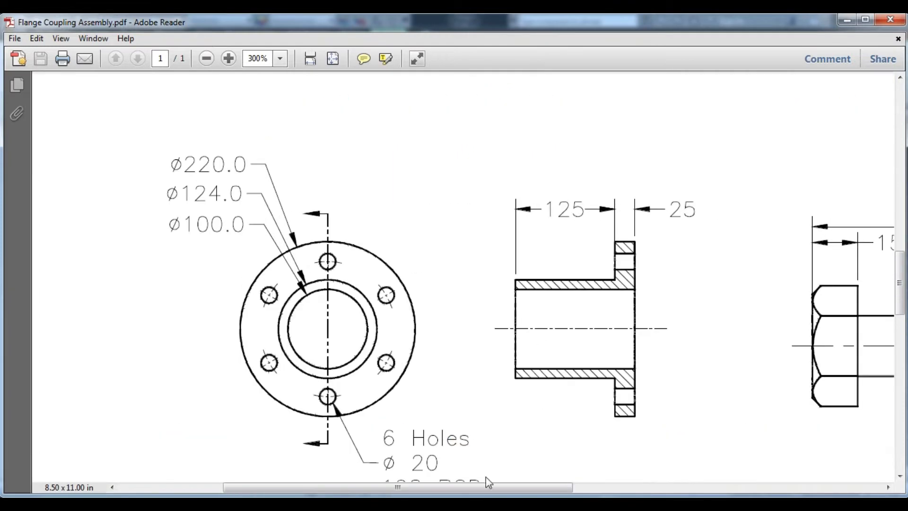
drag(479, 487, 458, 488)
scroll(476, 401, down, 1)
scroll(479, 407, down, 2)
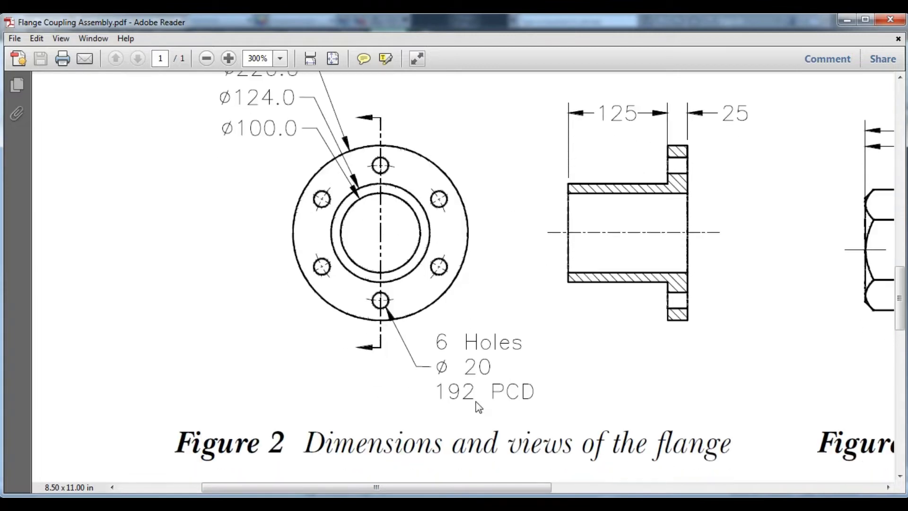
scroll(479, 402, up, 1)
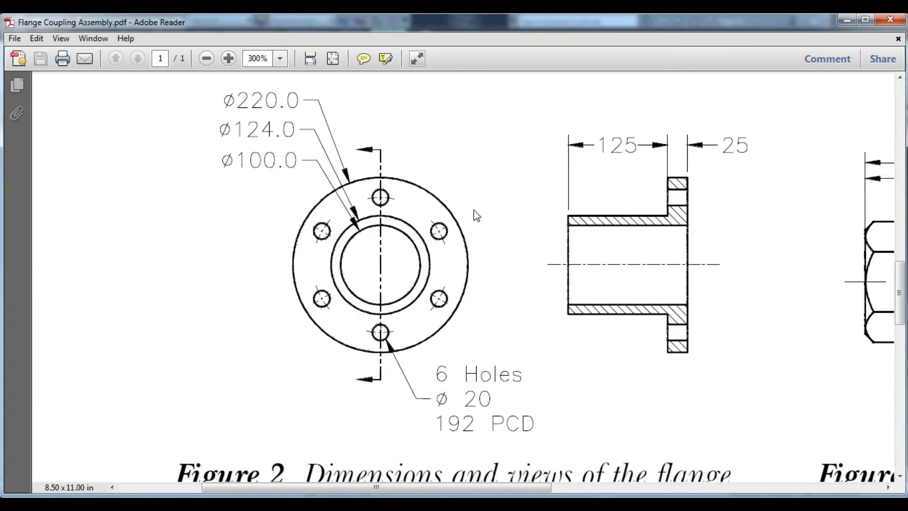
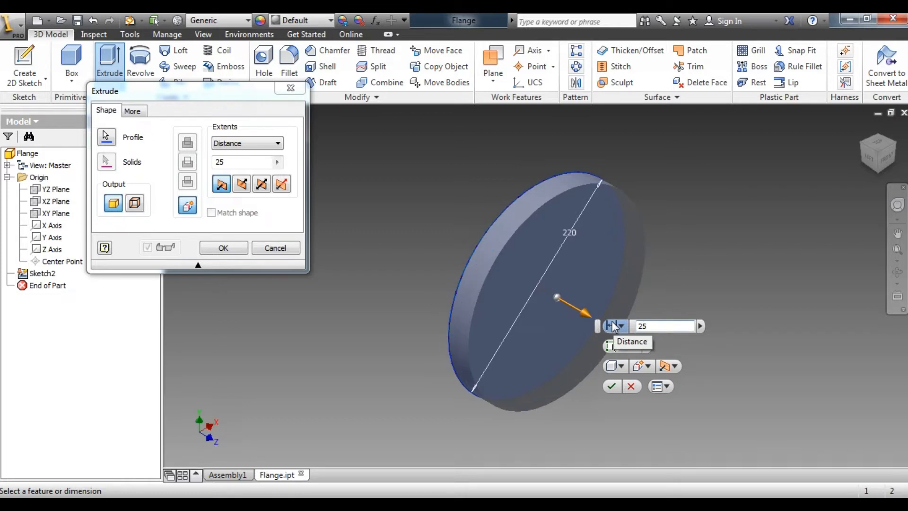
Extrude the circle profile 25 mm in Direction 2 and expand the extrusion feature to reveal its sketch.
click(243, 184)
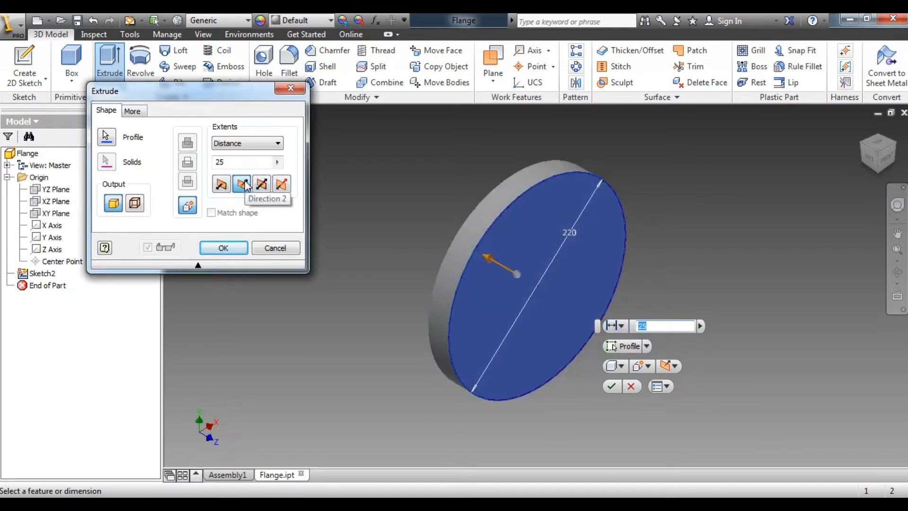
click(224, 249)
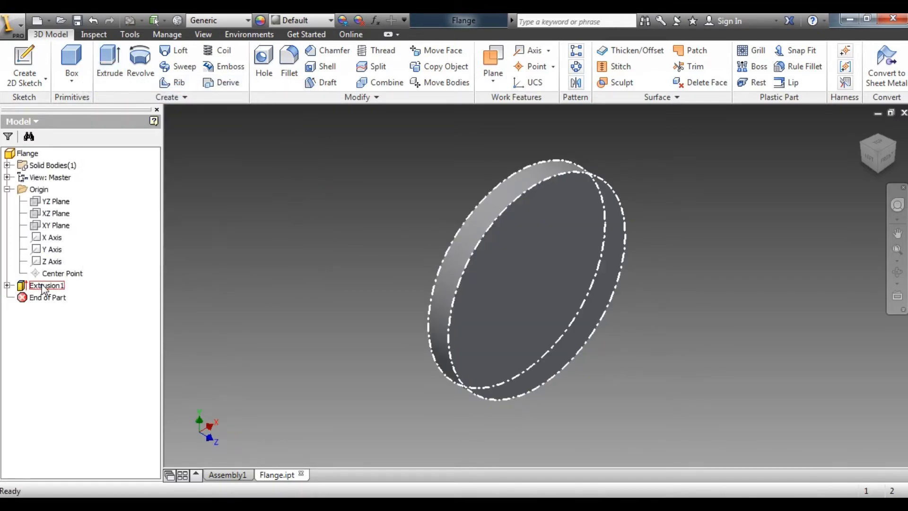
click(7, 286)
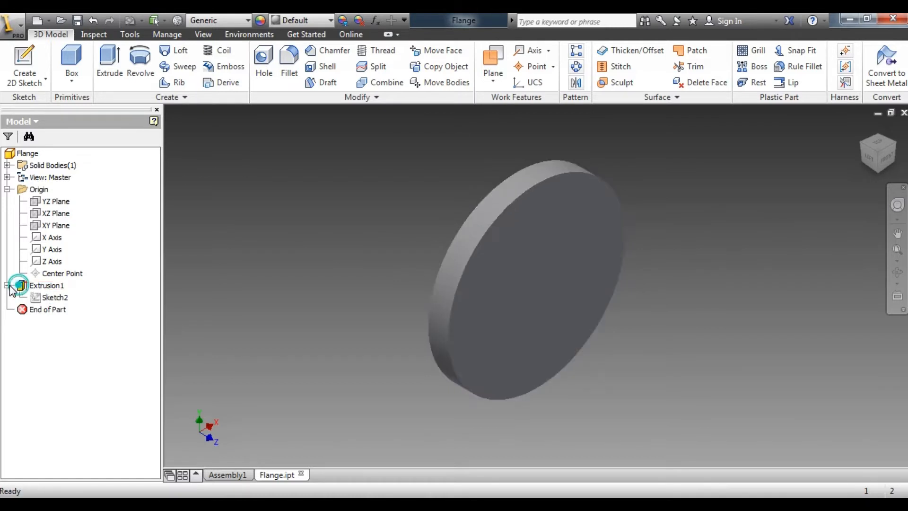
click(43, 298)
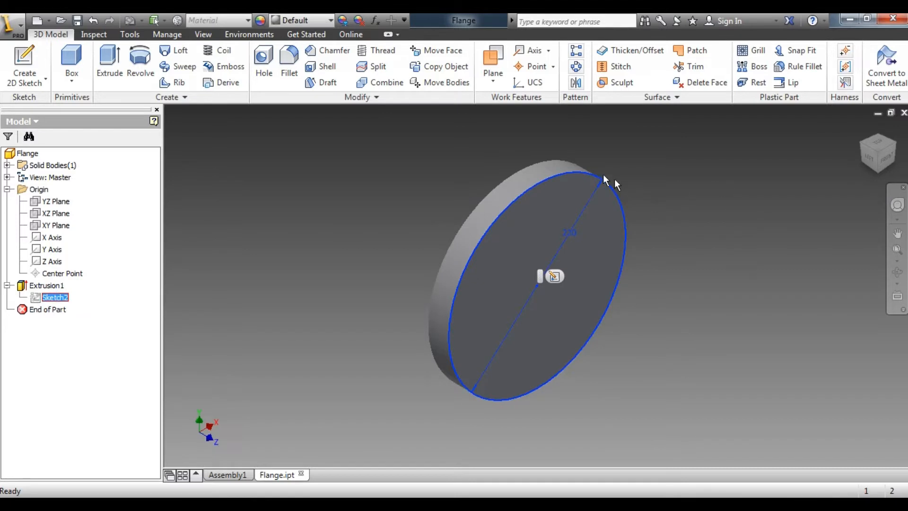
click(34, 286)
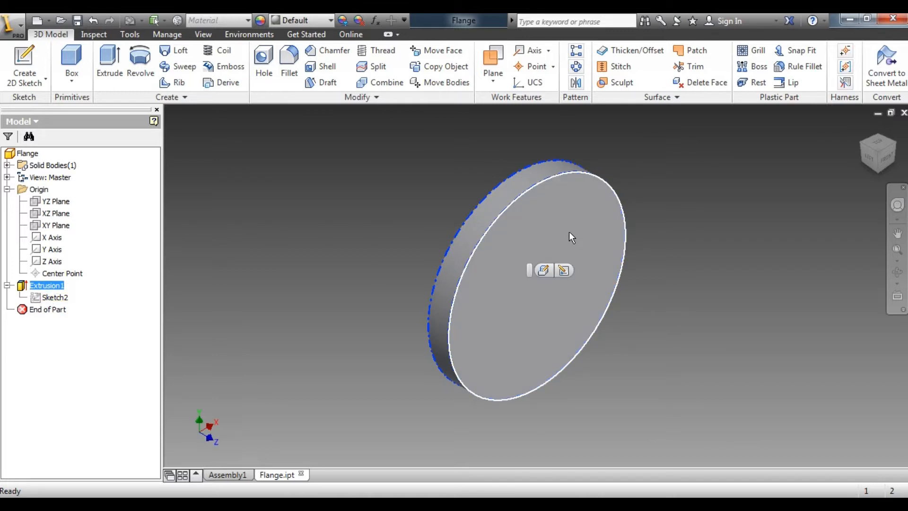
Edit the extrusion's sketch, set the circle's diameter to 200 mm and finish the sketch.
click(51, 301)
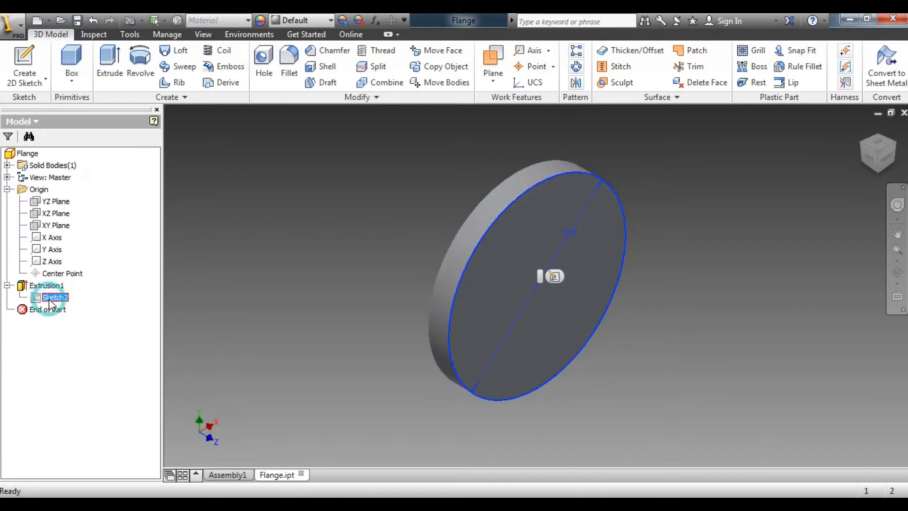
right_click(51, 303)
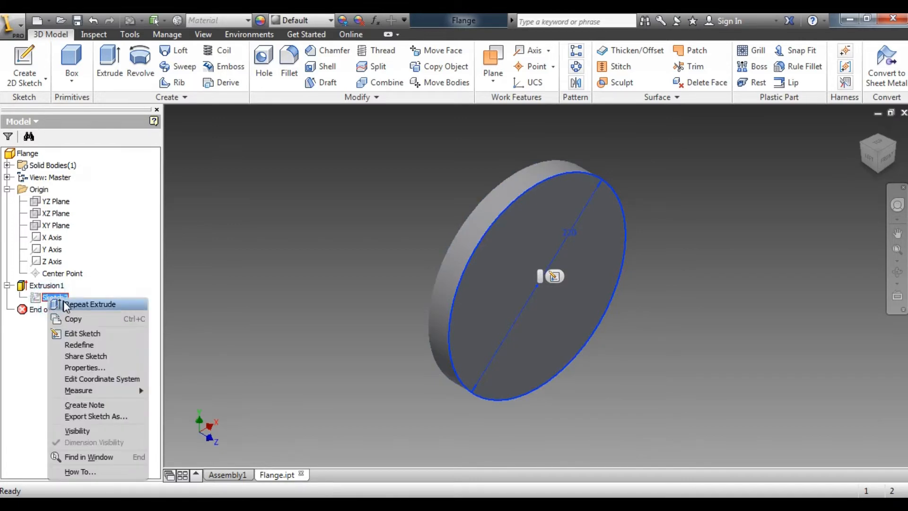
click(84, 334)
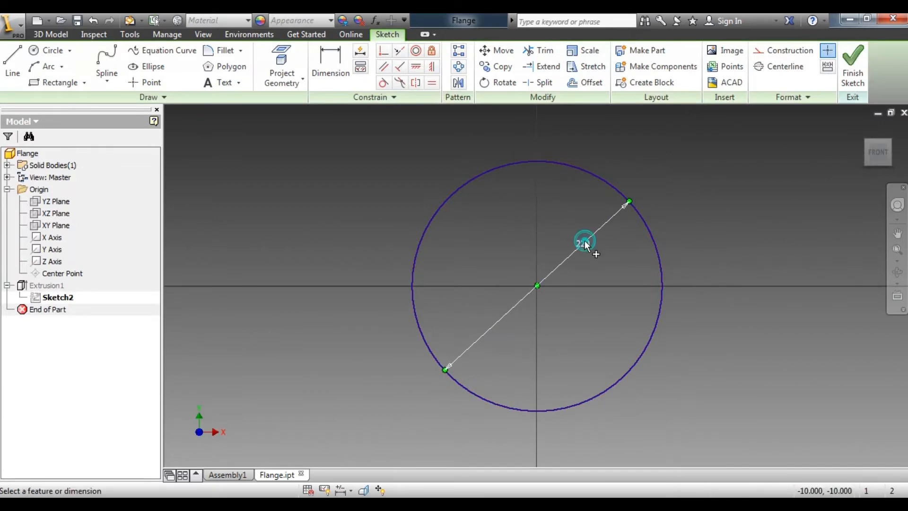
double_click(584, 241)
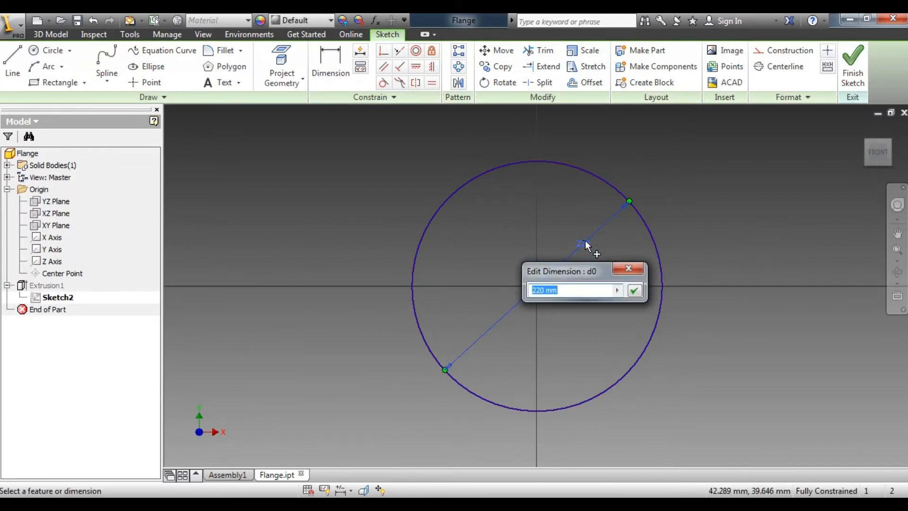
text(200)
key(Return)
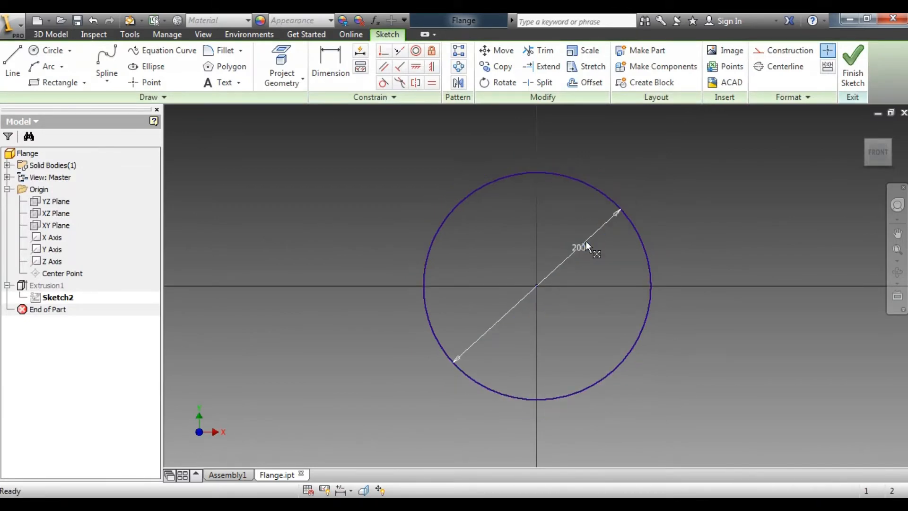
click(855, 70)
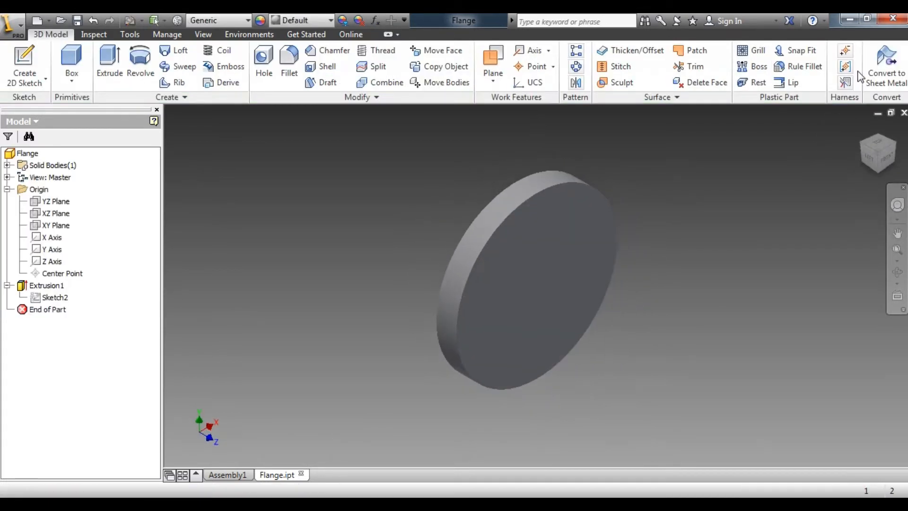
Reopen the extrusion's sketch, set the circle's diameter back to 220 mm and finish the sketch.
click(48, 298)
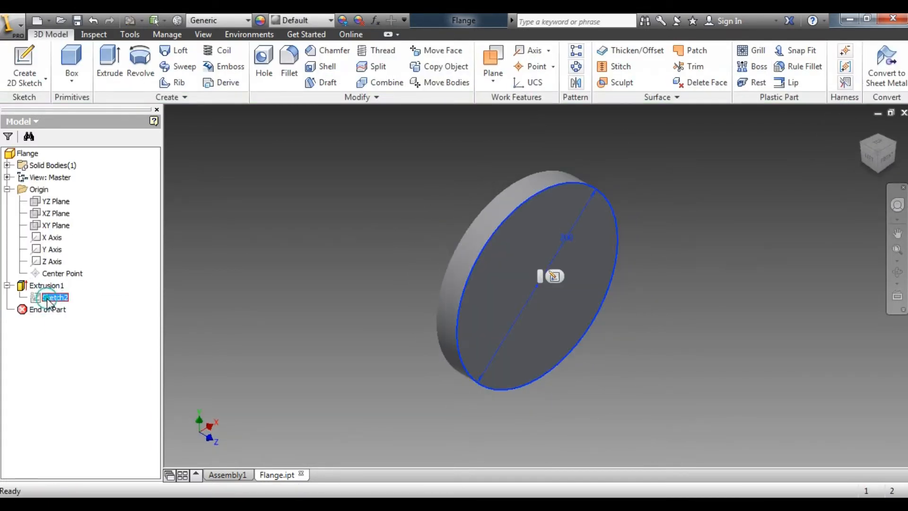
right_click(49, 299)
click(78, 332)
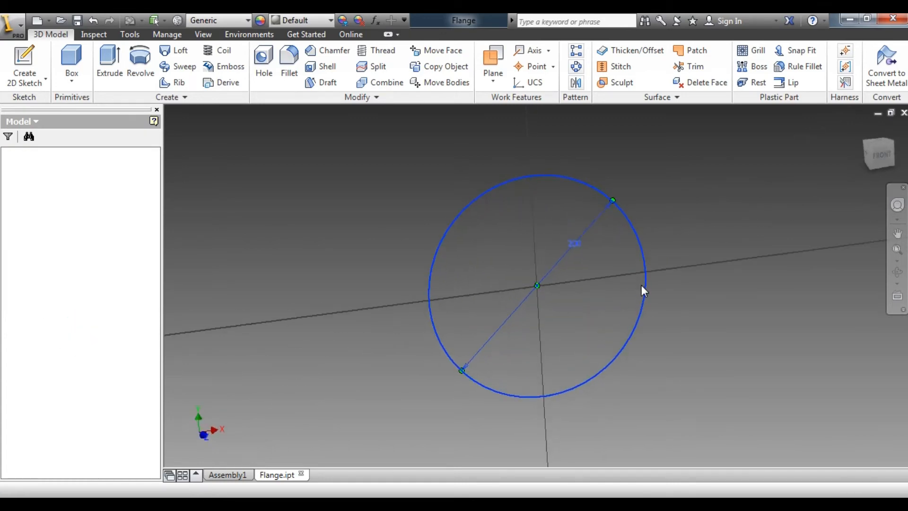
double_click(579, 245)
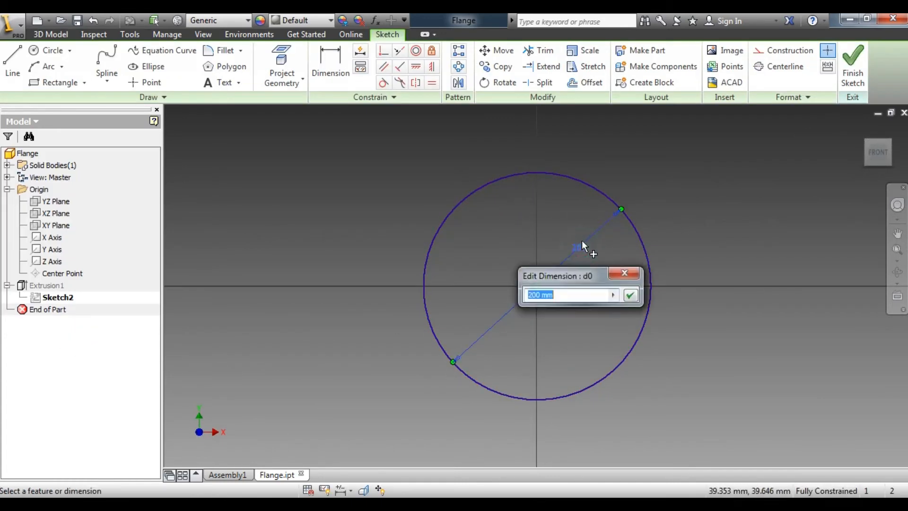
text(220)
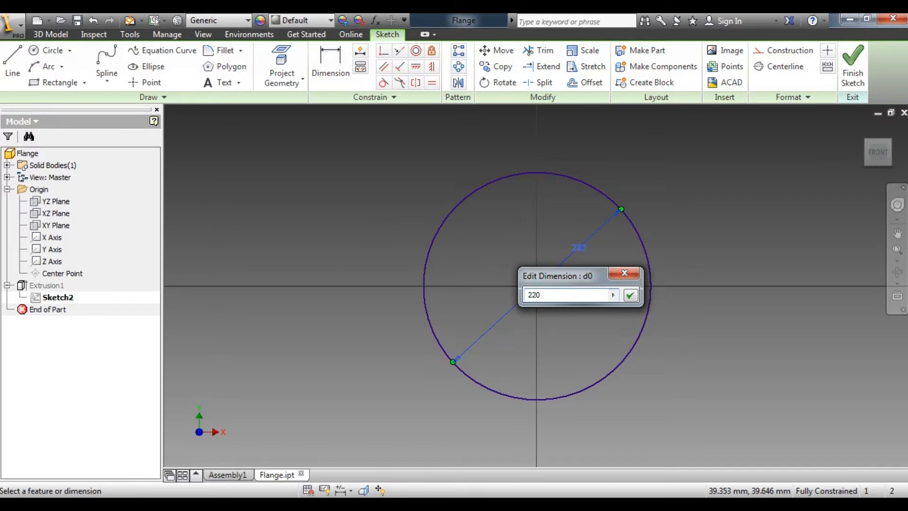
key(Return)
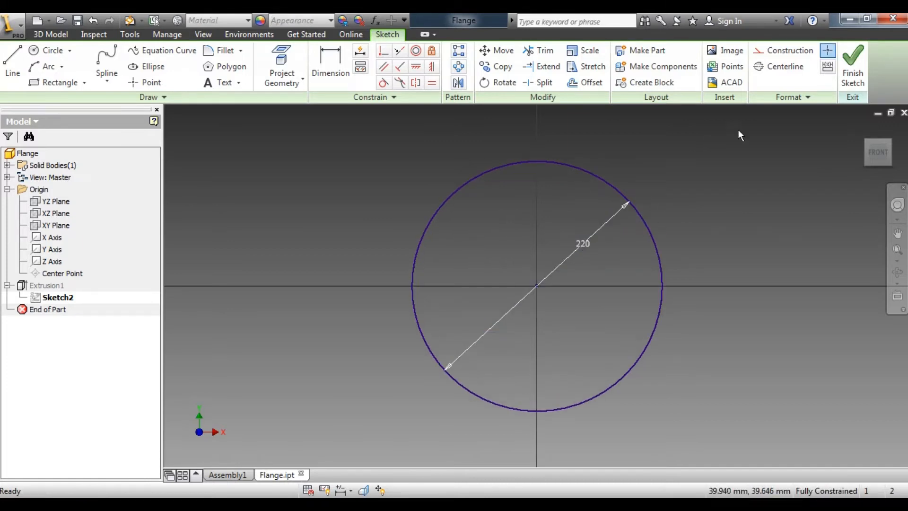
click(852, 69)
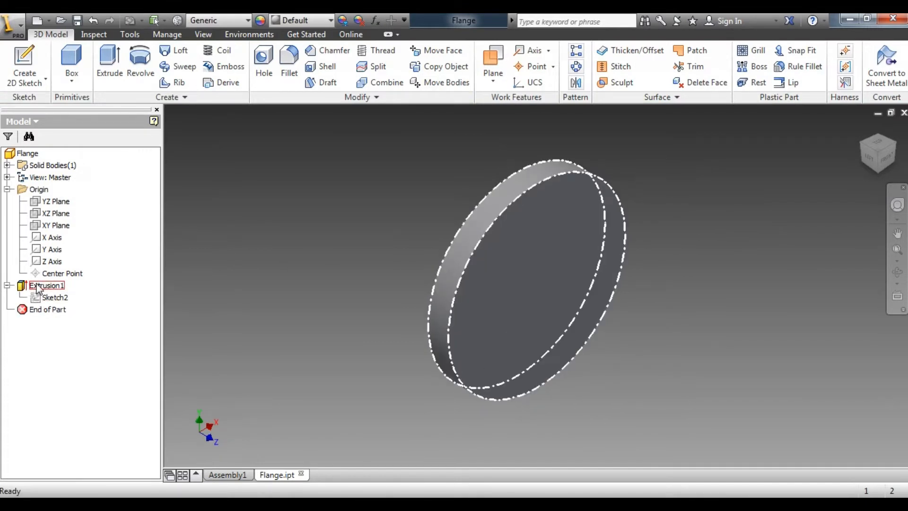
Edit the disc's extrusion feature, glance at the flange drawing in the PDF, and set the extrusion distance to 30 mm.
click(37, 286)
right_click(40, 286)
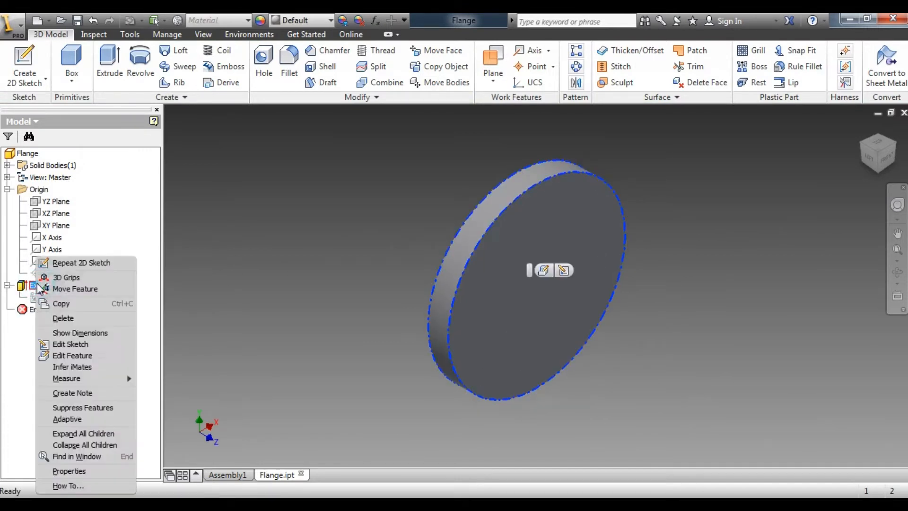
click(70, 354)
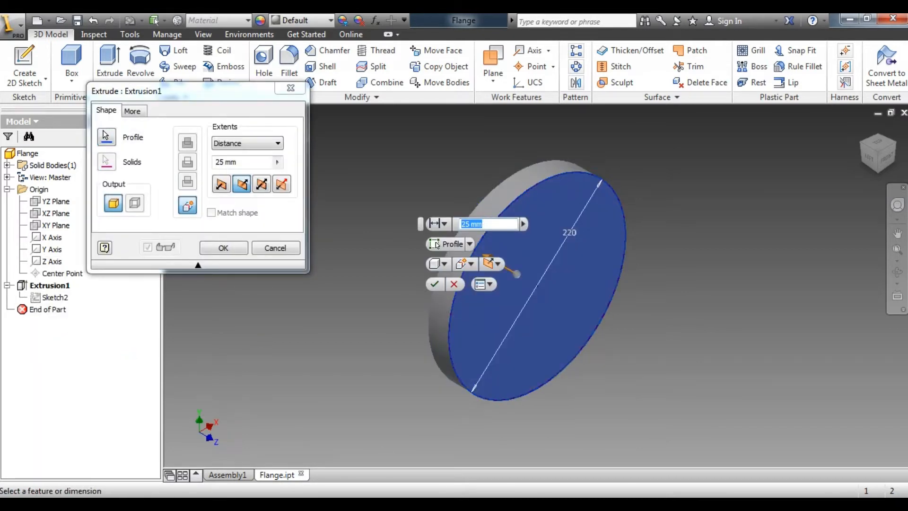
key(alt+Tab)
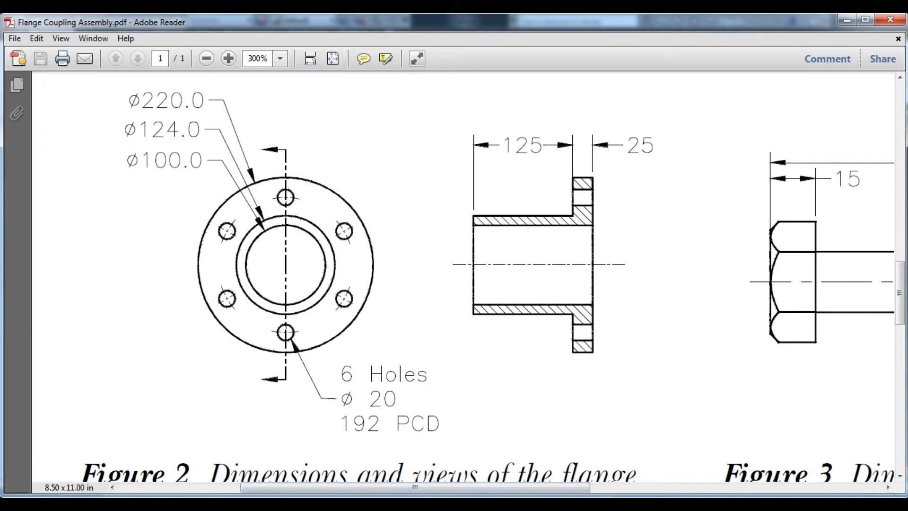
mouse_move(318, 504)
key(alt+Tab)
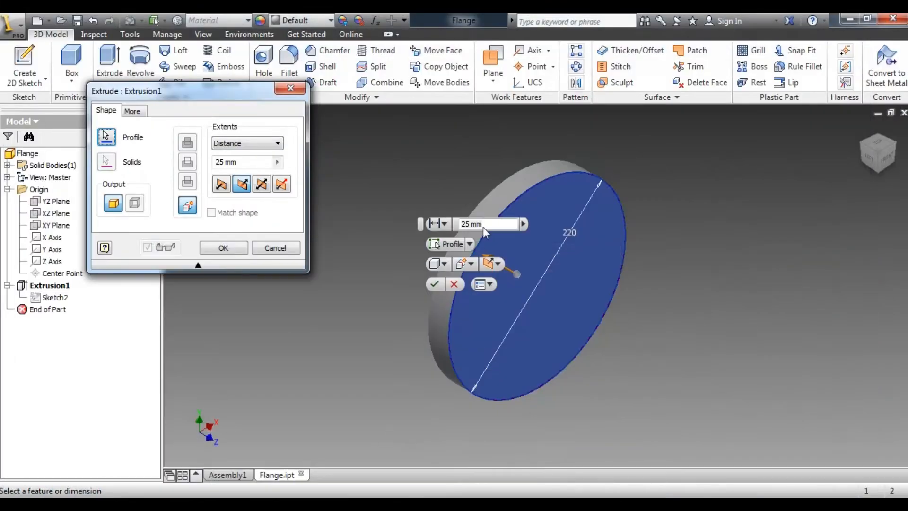
text(30)
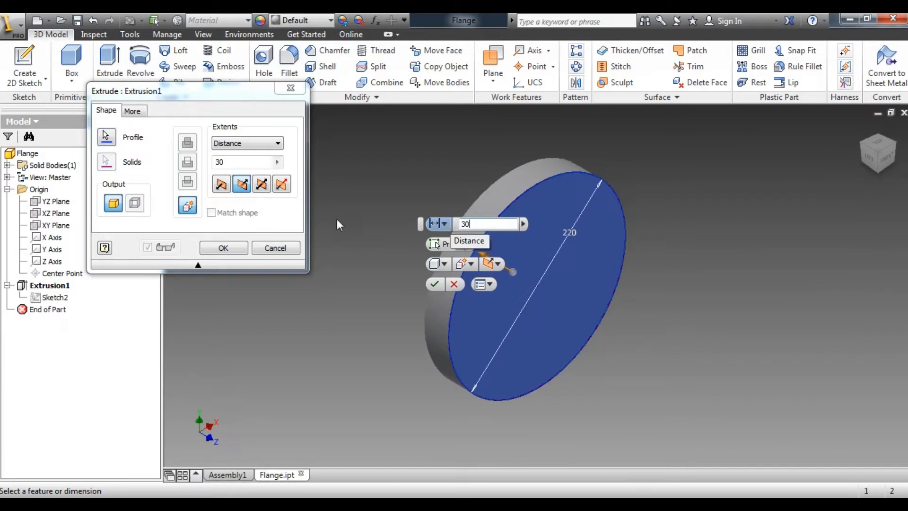
click(229, 247)
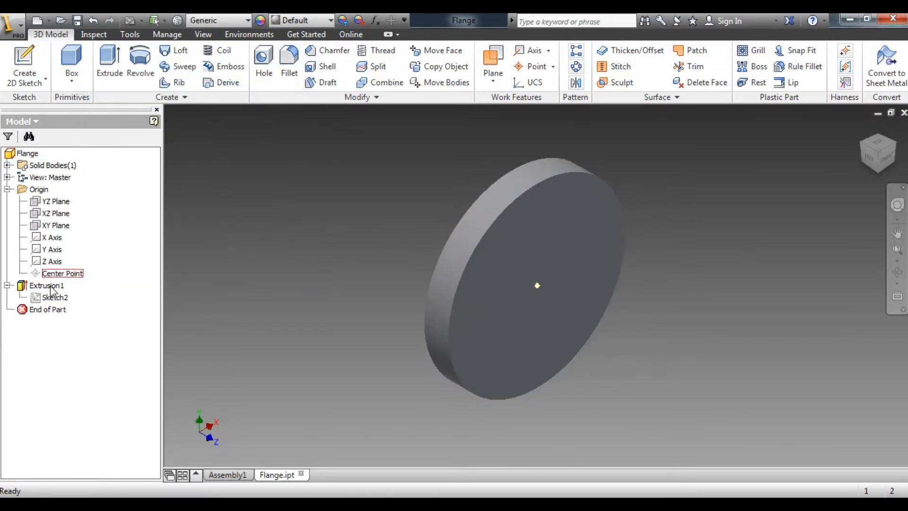
Edit the disc's extrusion feature and set its distance to 25 mm.
click(51, 287)
right_click(51, 287)
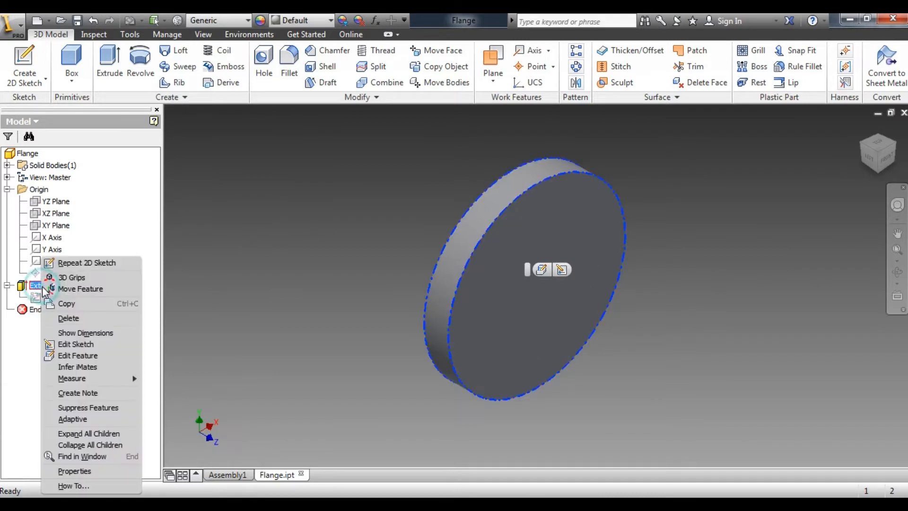
click(67, 353)
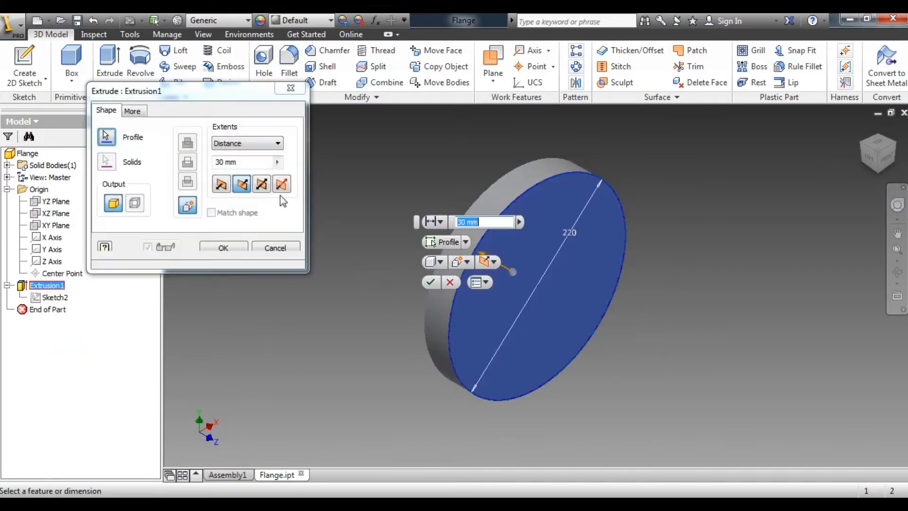
click(244, 163)
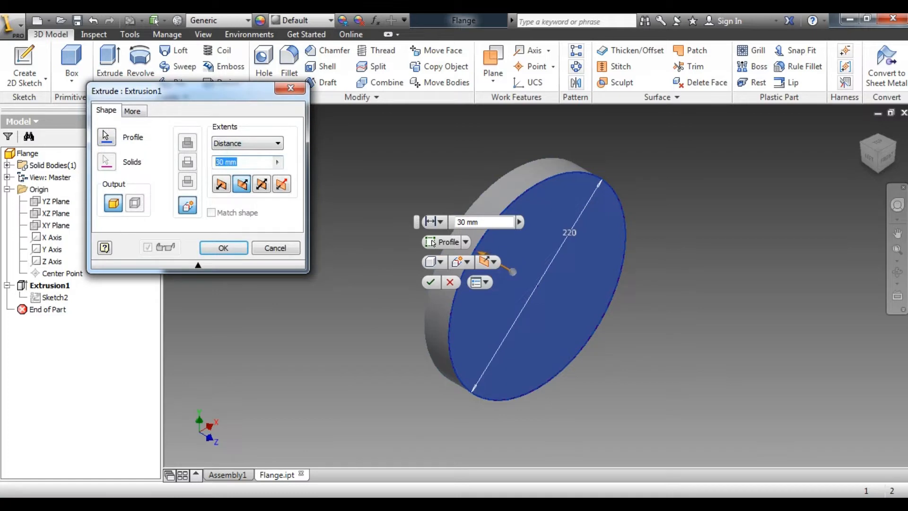
text(25)
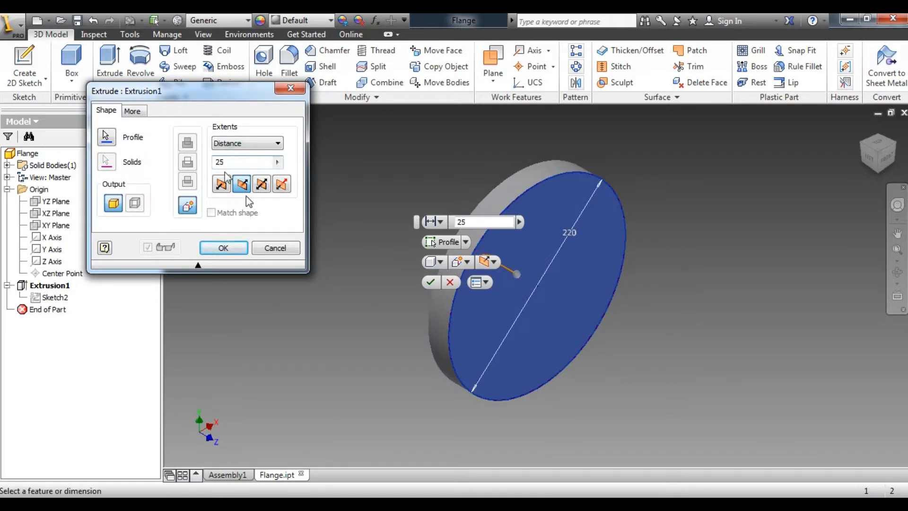
click(235, 255)
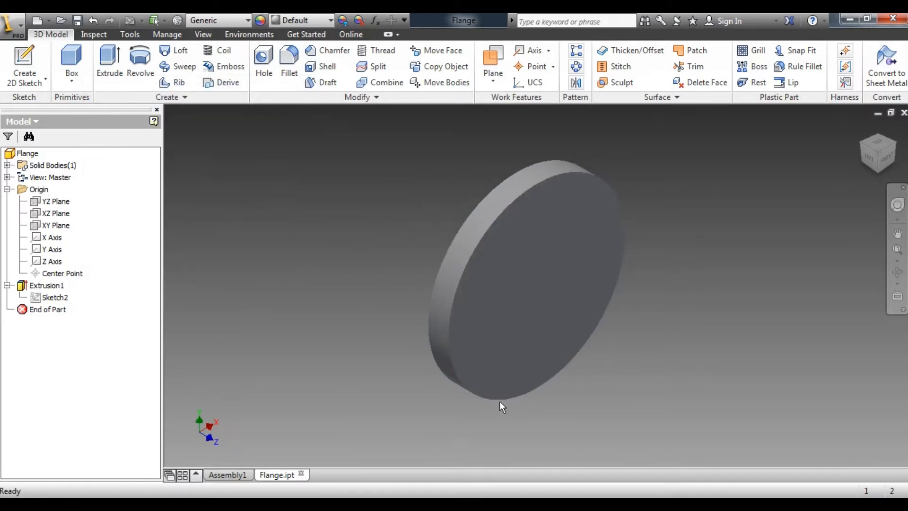
Compare the disc's side profile with the flange drawing in the PDF, and start a new 2D sketch on the disc's back face.
click(868, 160)
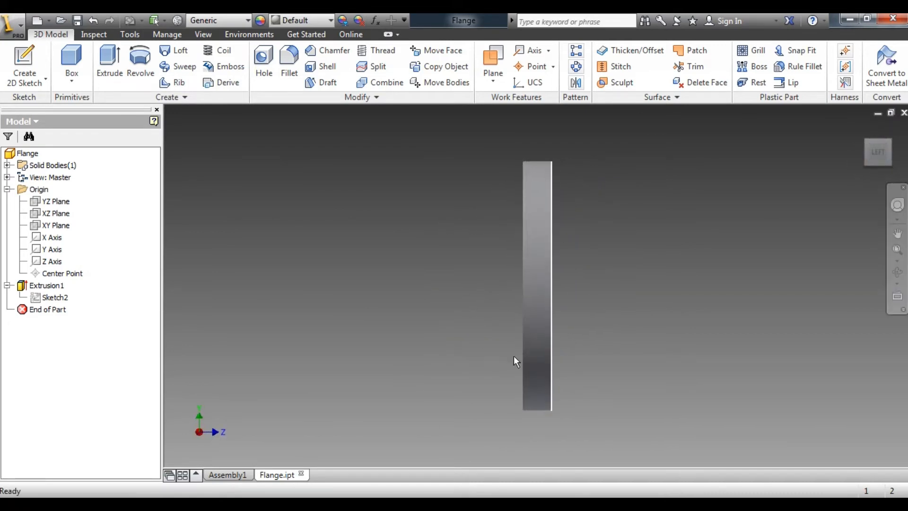
click(335, 502)
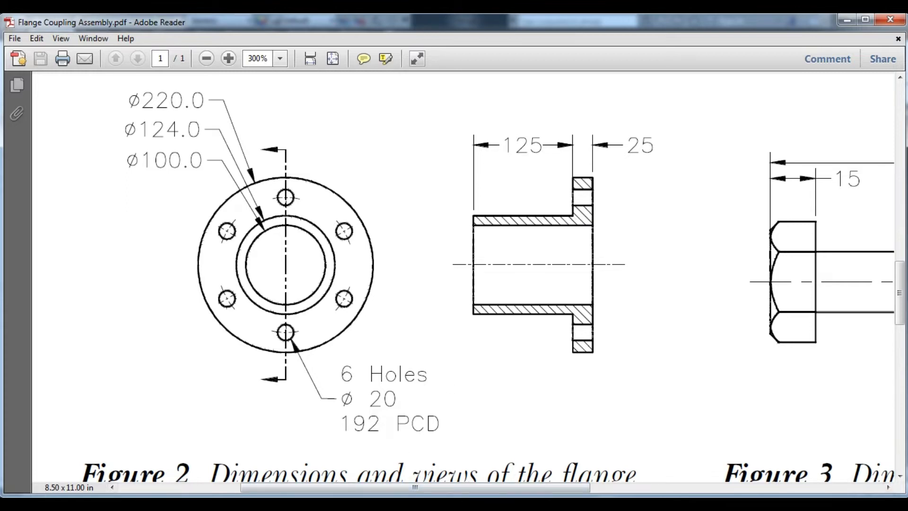
click(313, 504)
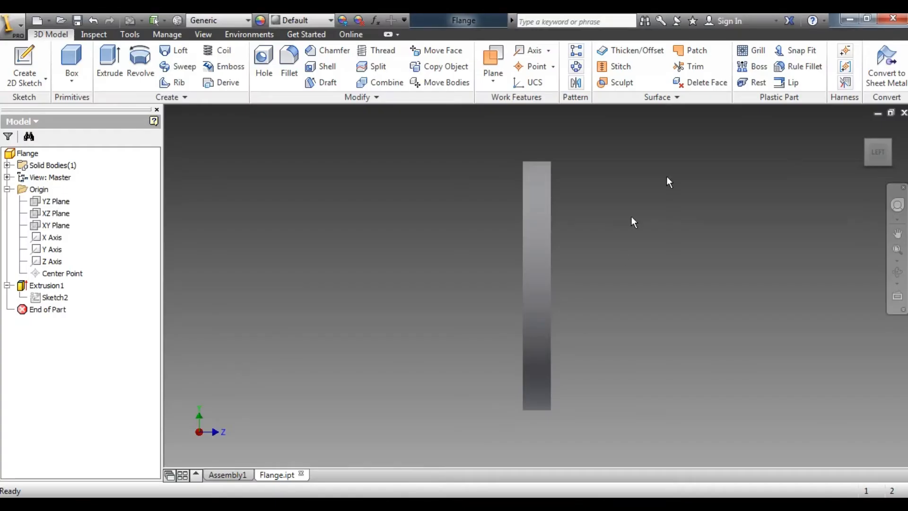
click(867, 141)
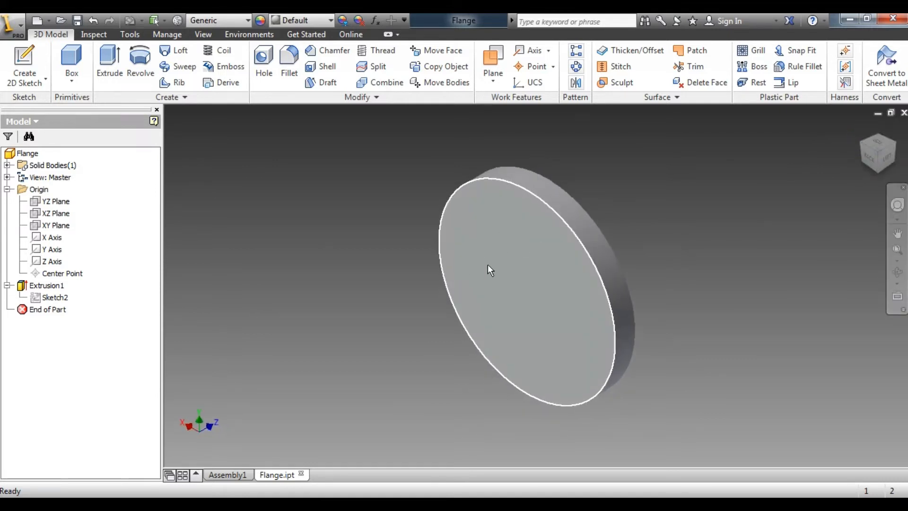
click(24, 64)
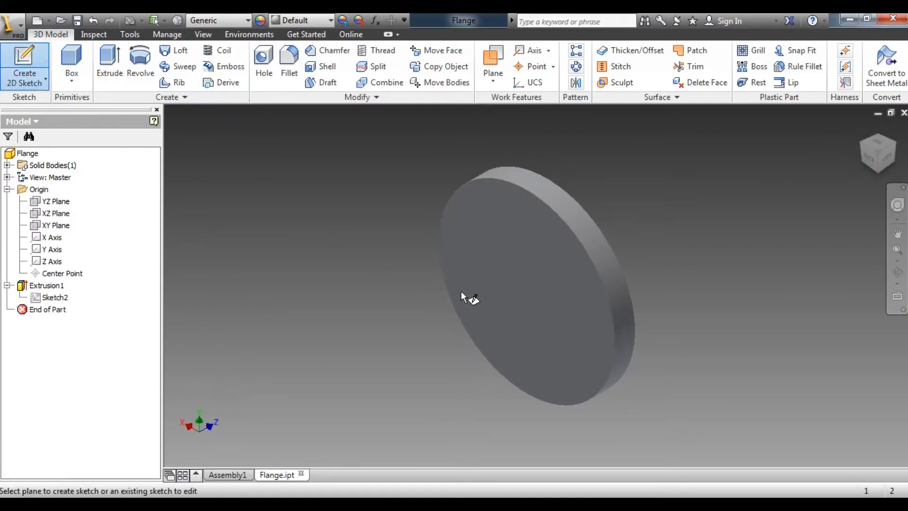
click(532, 268)
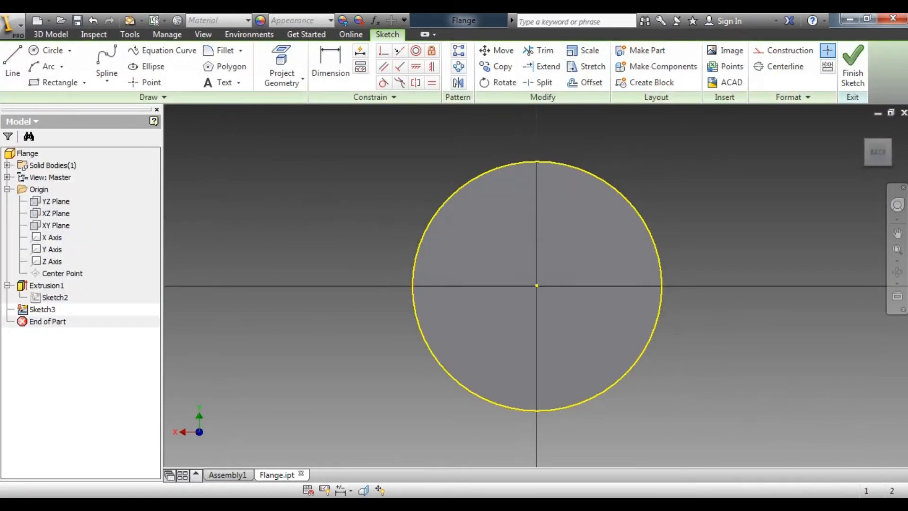
Check the flange drawing in the PDF, sketch a 124 mm diameter circle centred on the disc's origin, and finish the sketch.
key(alt+Tab)
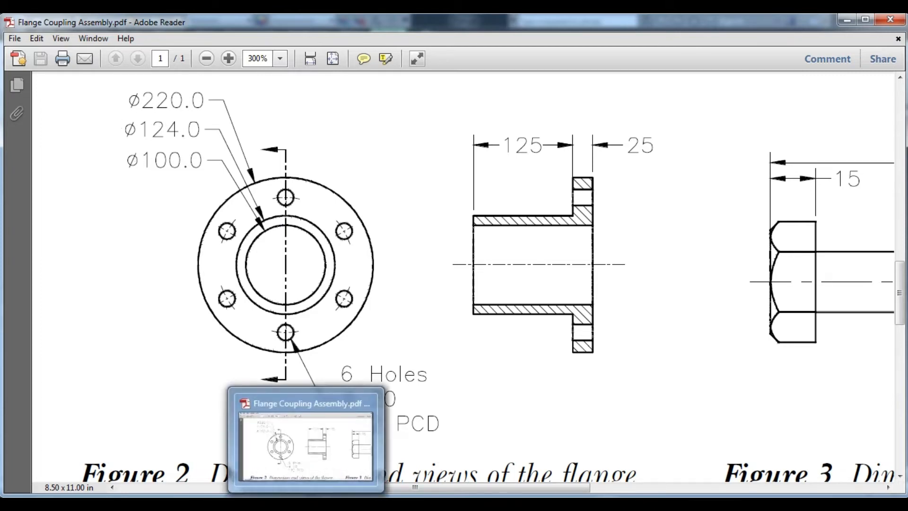
click(326, 503)
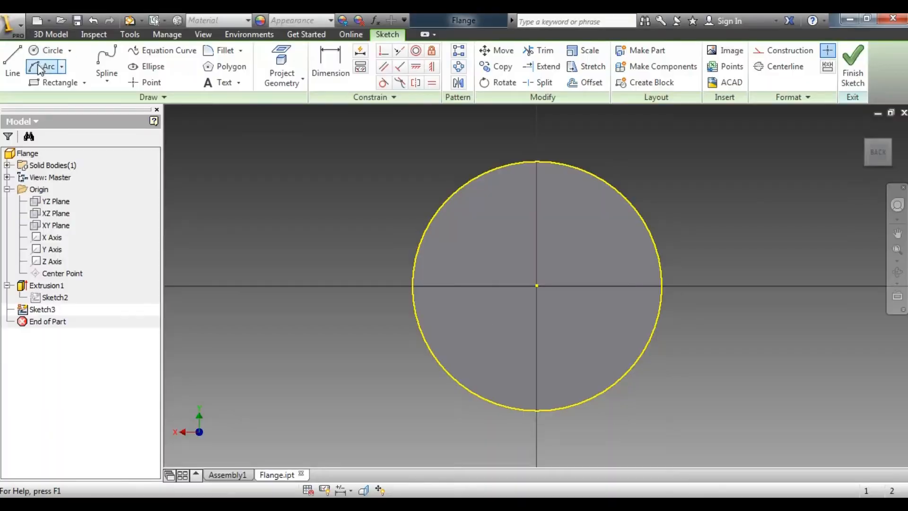
click(48, 50)
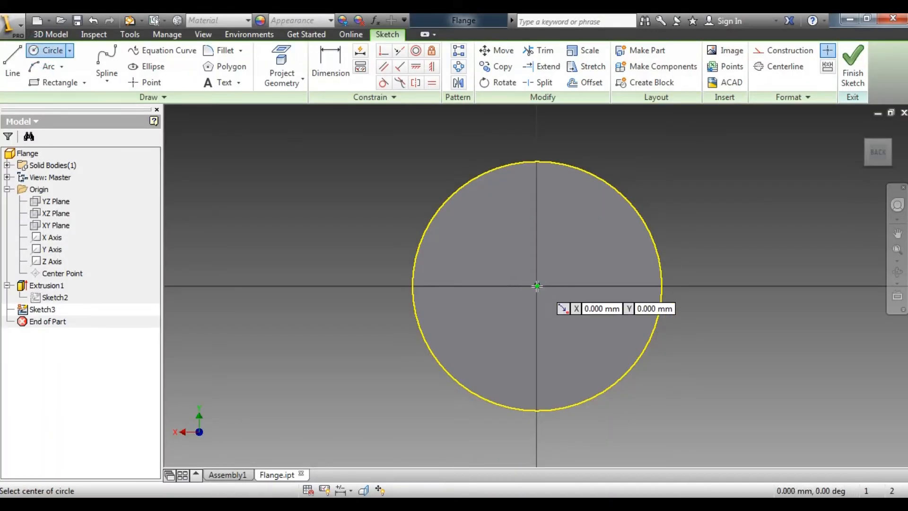
click(536, 285)
text(12)
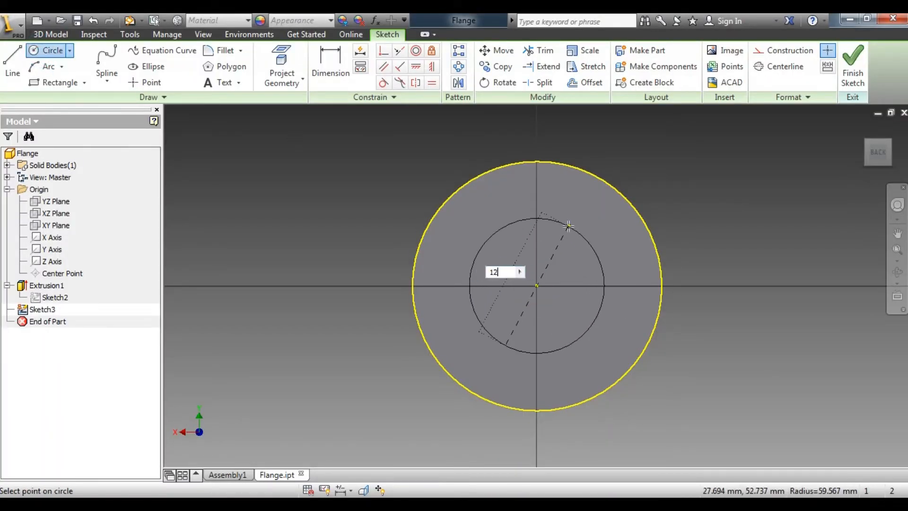
text(4)
key(Return)
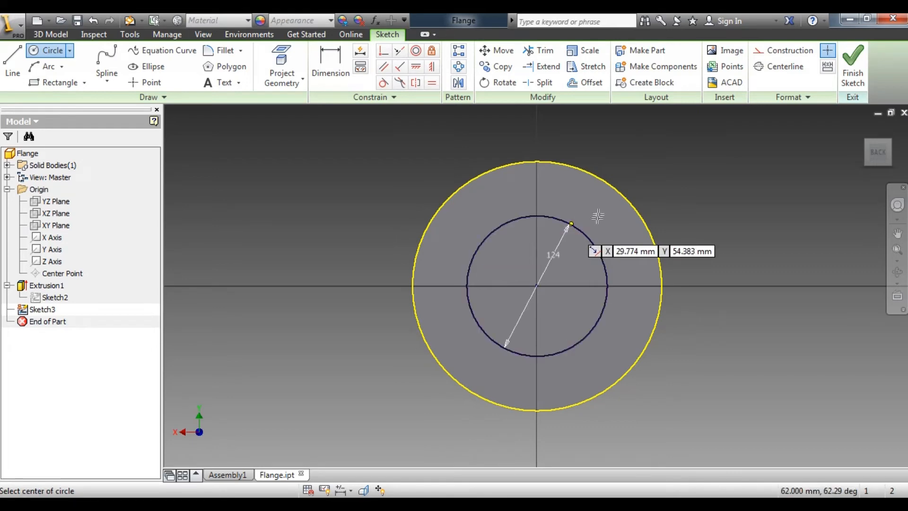
click(846, 76)
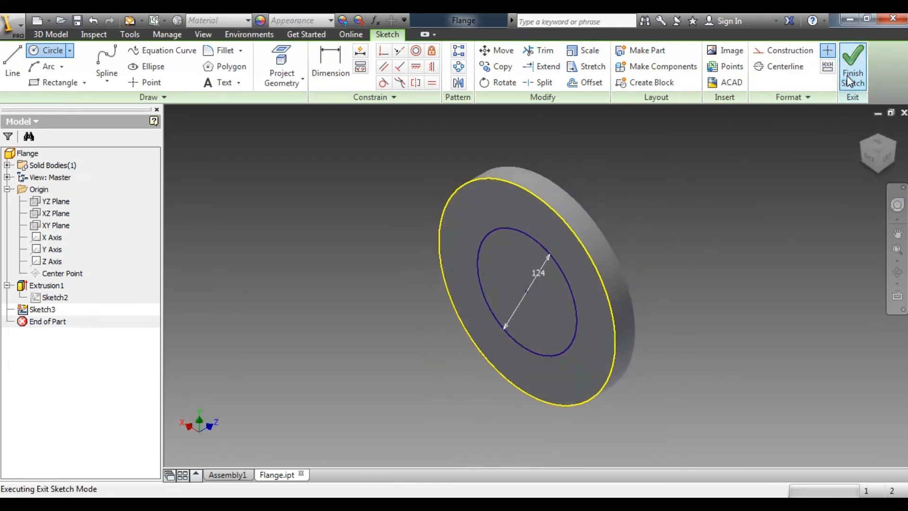
key(alt+Tab)
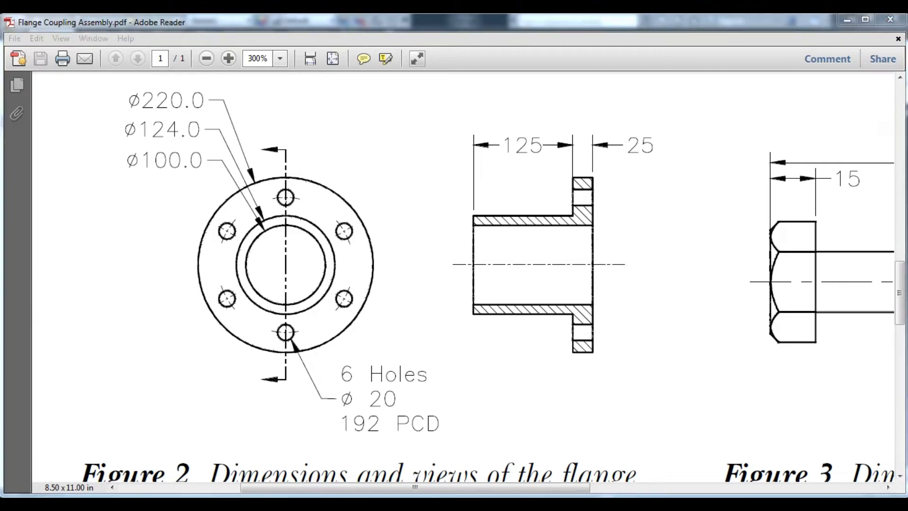
key(alt+Tab)
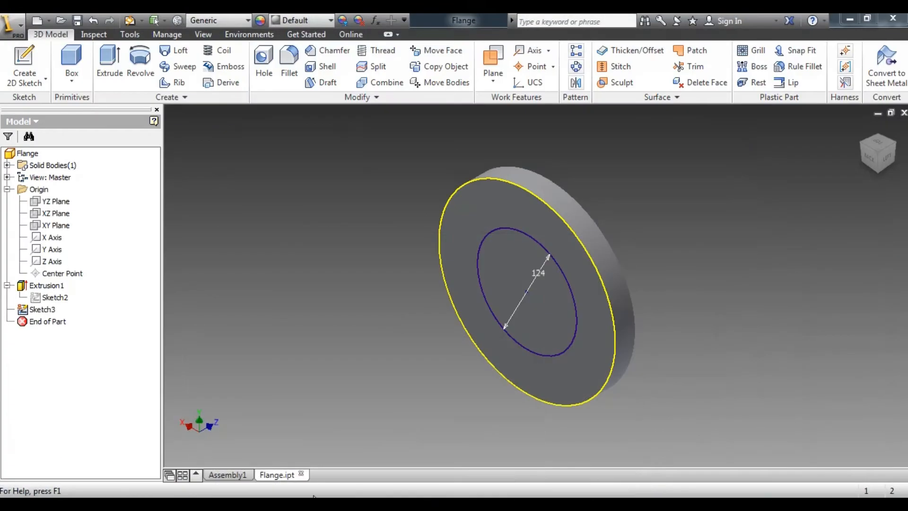
click(110, 61)
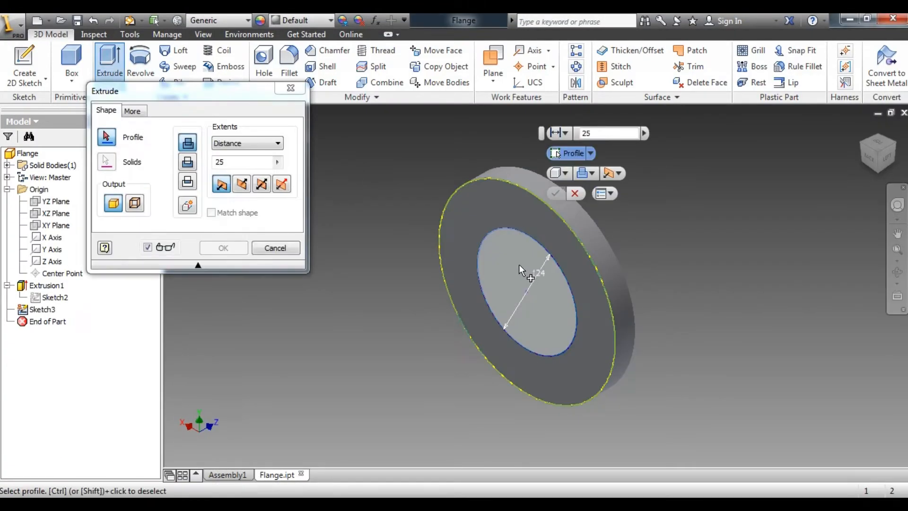
click(477, 197)
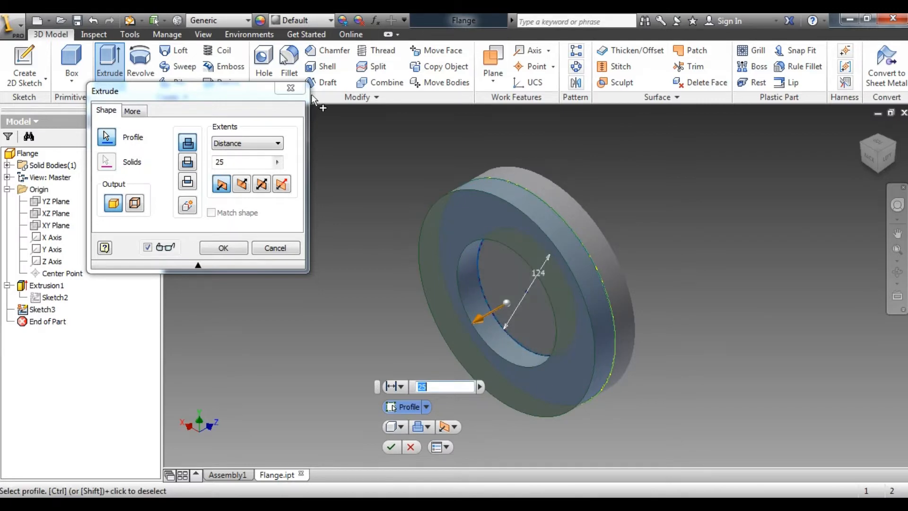
click(290, 88)
Extrude the inner 124 mm circle 125 mm outward from the disc's back face as the flange's hub, checking the length in the PDF.
click(96, 62)
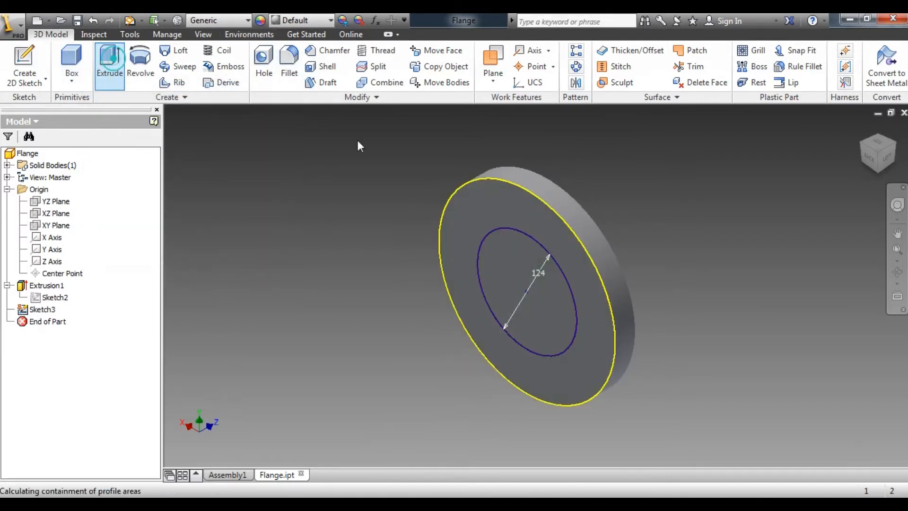
click(504, 268)
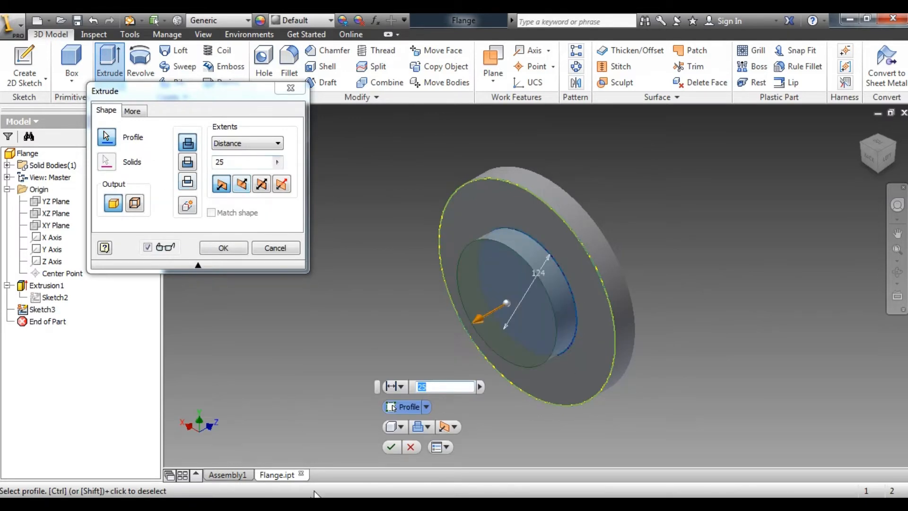
key(alt+Tab)
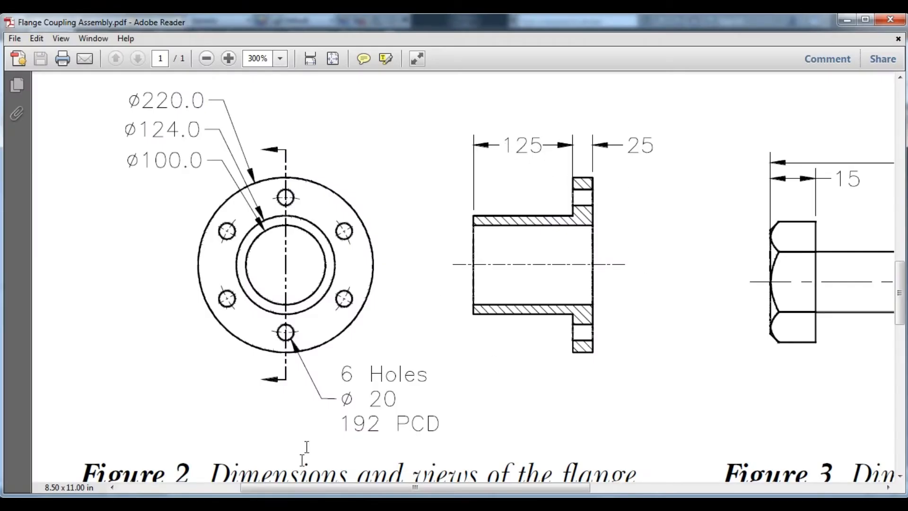
click(418, 502)
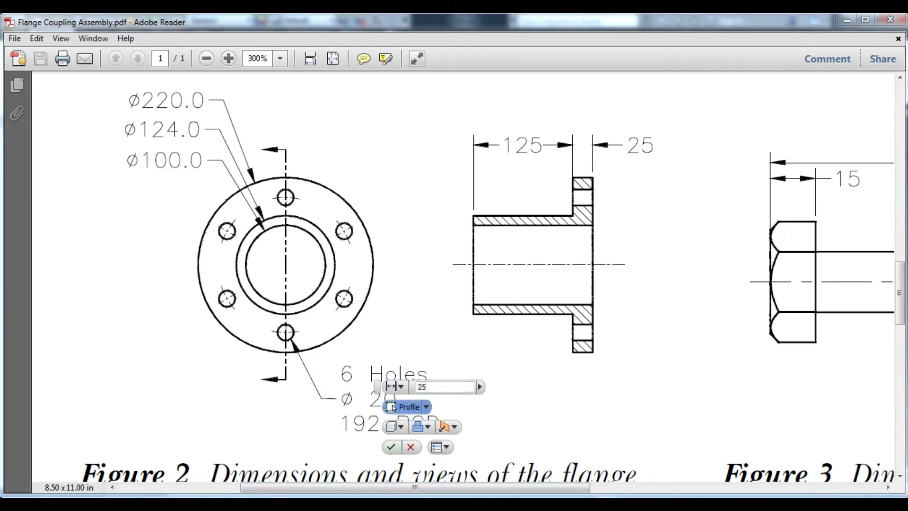
key(alt+Tab)
click(265, 503)
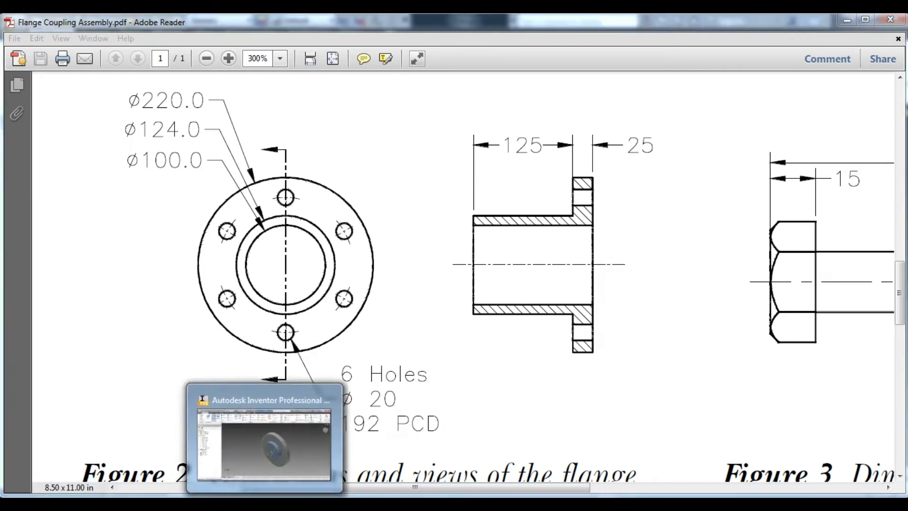
key(alt+Tab)
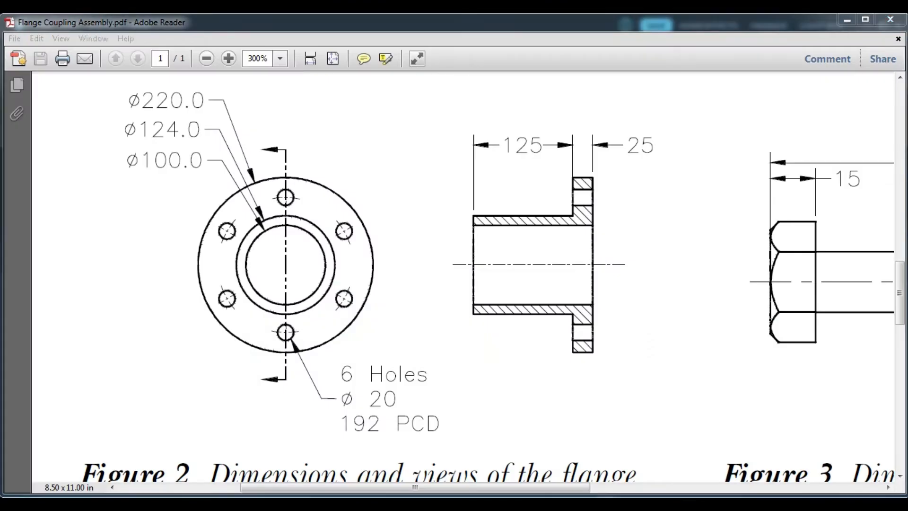
click(265, 503)
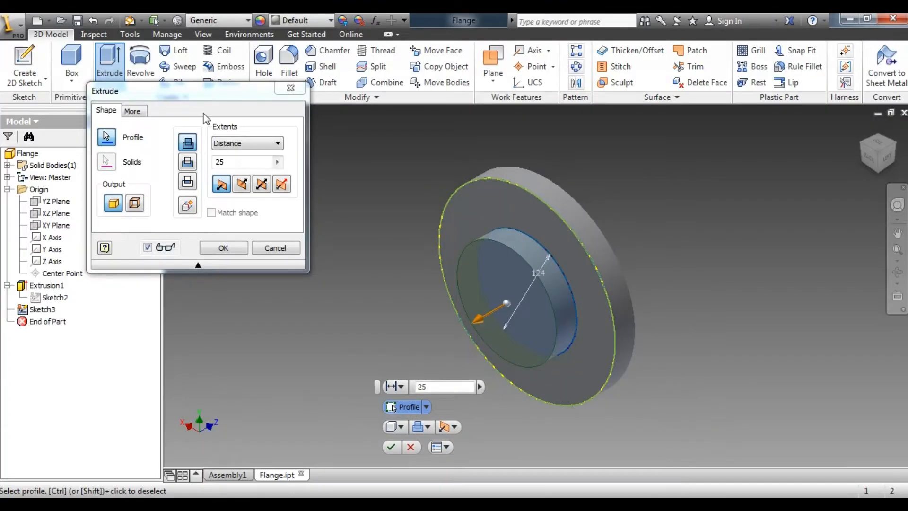
double_click(232, 162)
text(1)
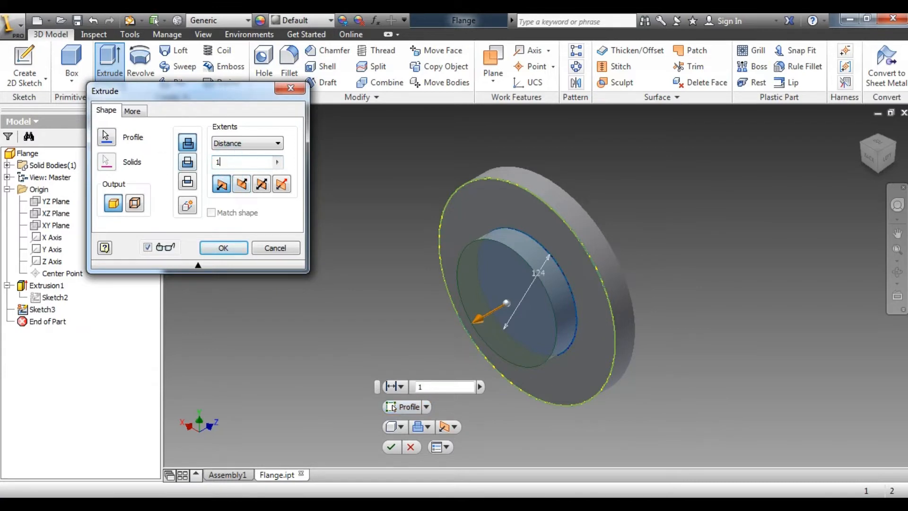
text(25)
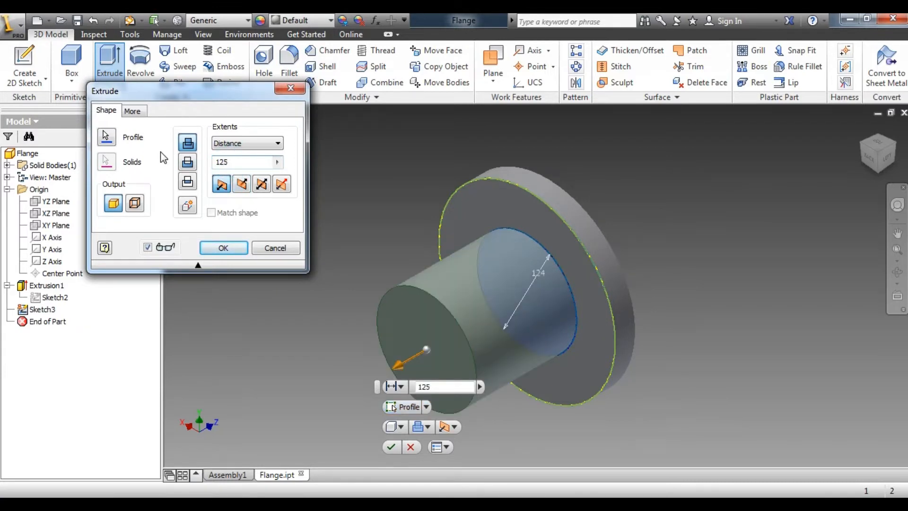
click(223, 247)
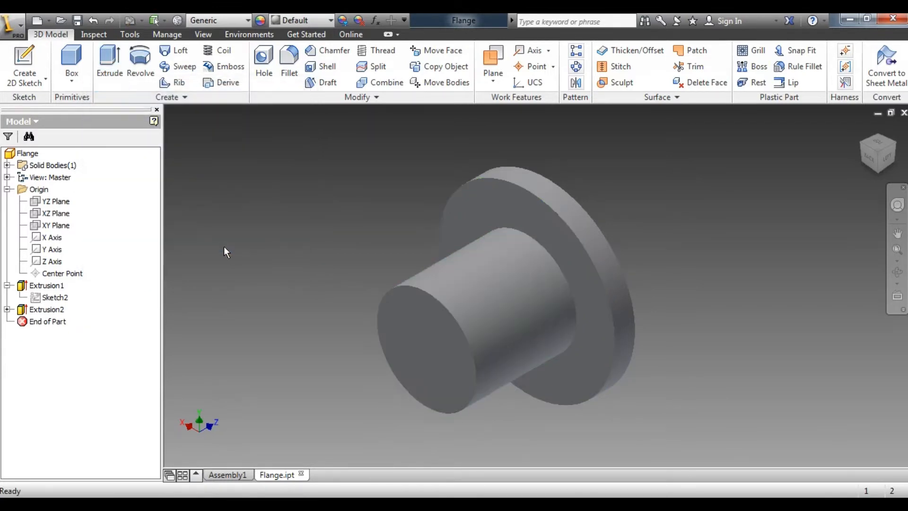
View the flange from its side and examine the section view and exploded assembly figure in the PDF for the hub's bore.
click(889, 163)
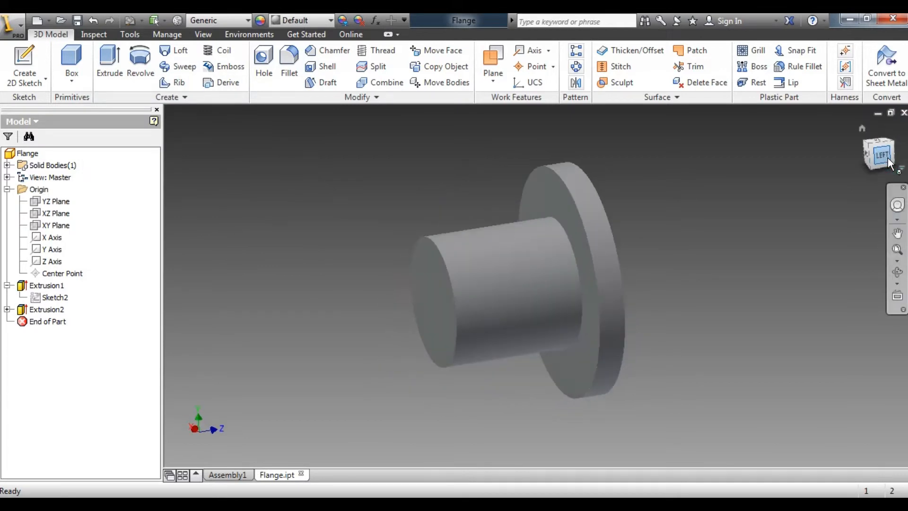
key(alt+Tab)
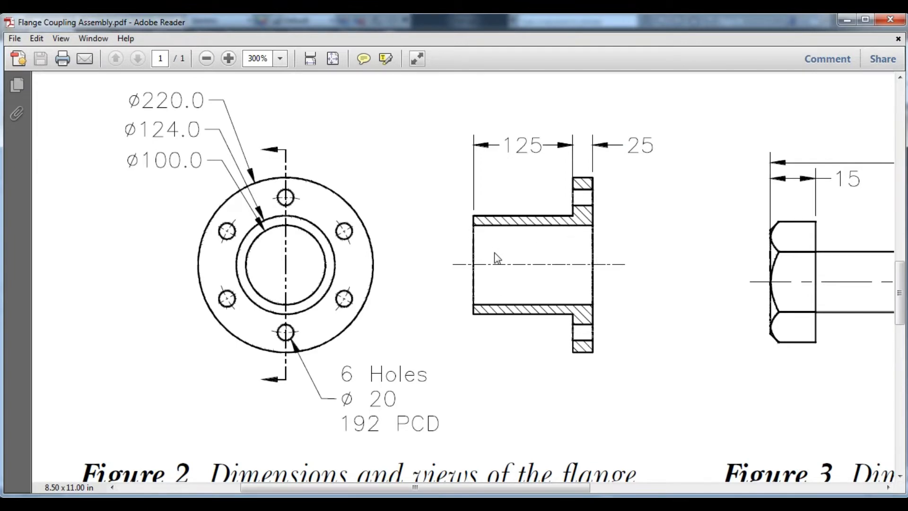
scroll(499, 256, up, 10)
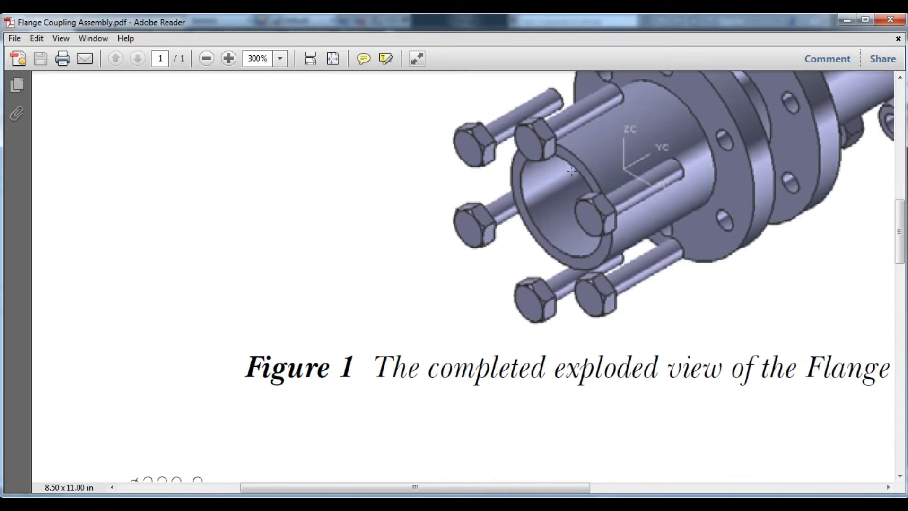
scroll(541, 183, down, 10)
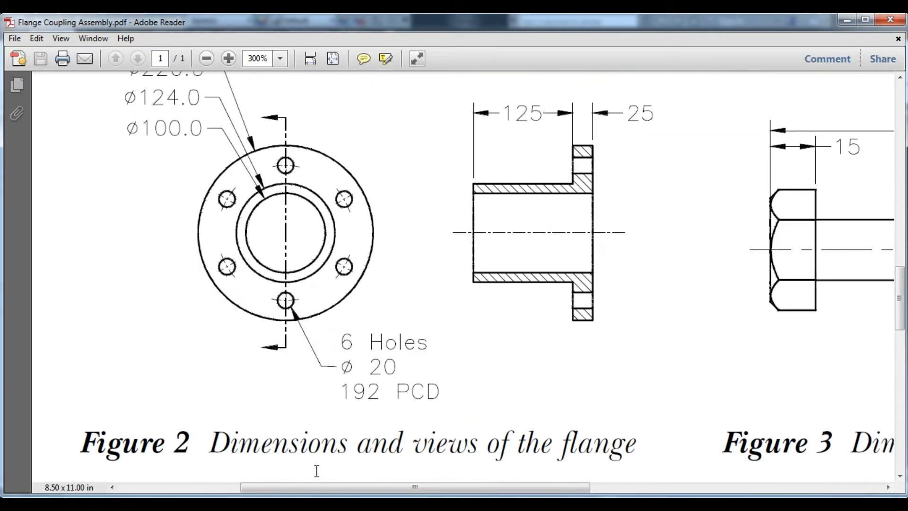
Check the flange's bore in the PDF drawing and start a new 2D sketch on the hub's free end face.
click(321, 504)
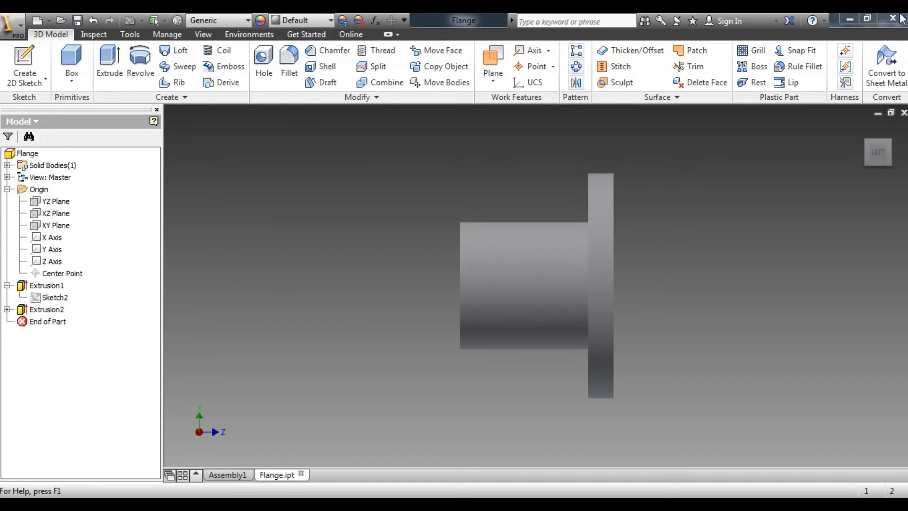
click(866, 142)
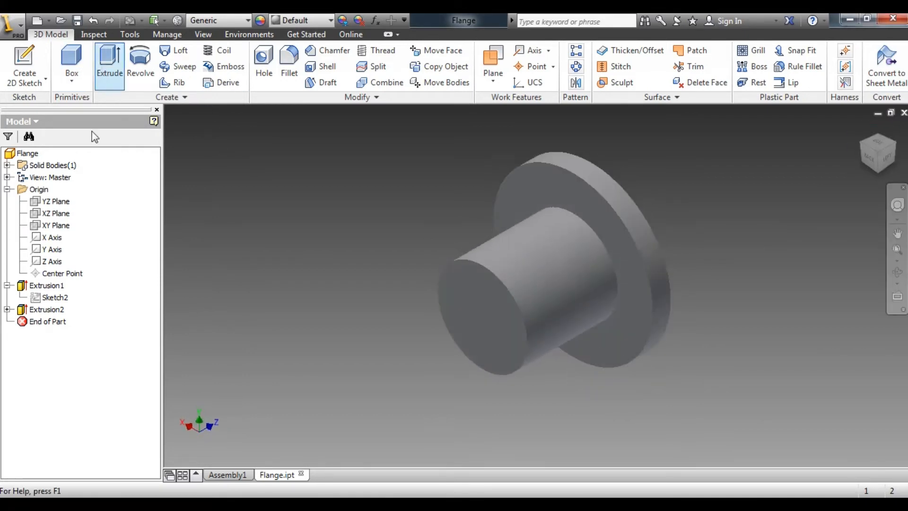
click(317, 504)
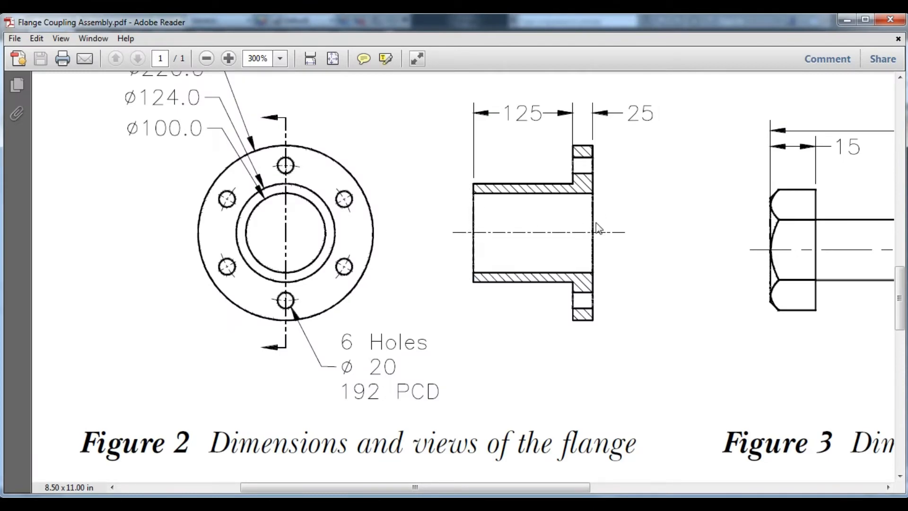
click(317, 504)
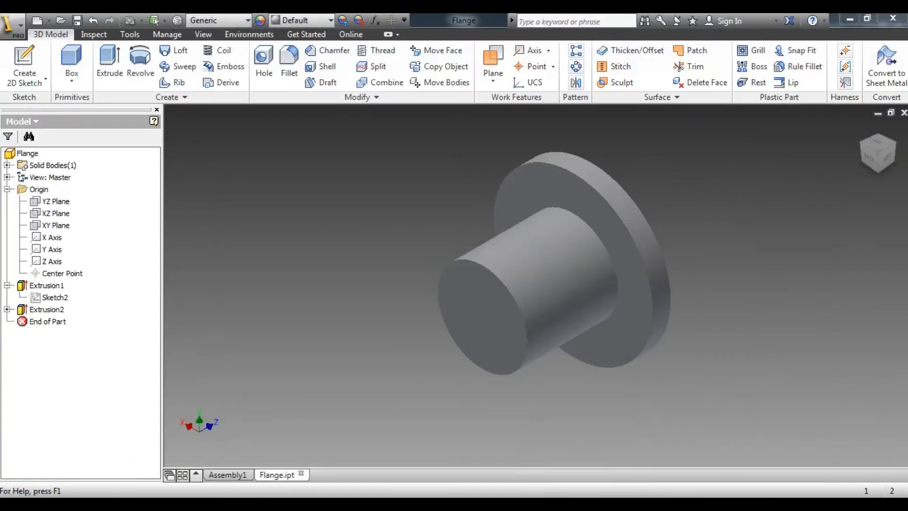
click(6, 76)
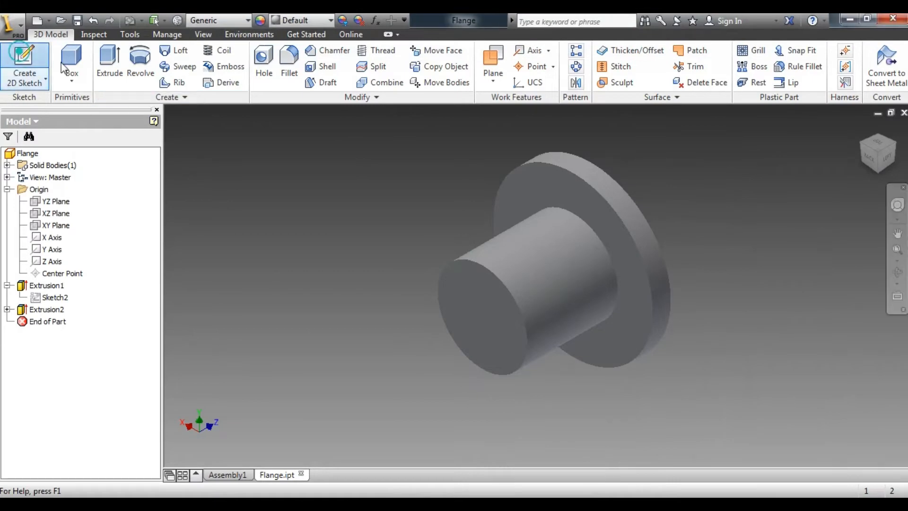
click(492, 330)
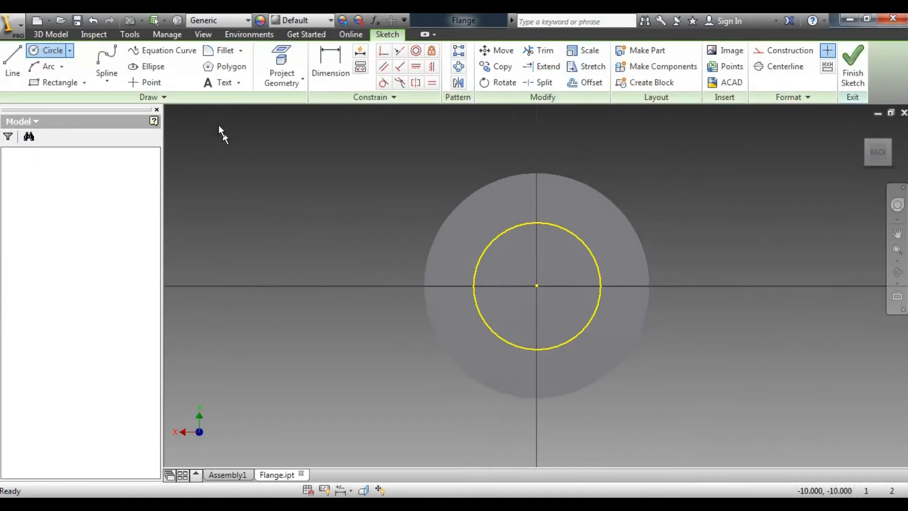
Sketch a 100 mm diameter circle centred on the hub's end face, checking the PDF, and finish the sketch.
click(45, 51)
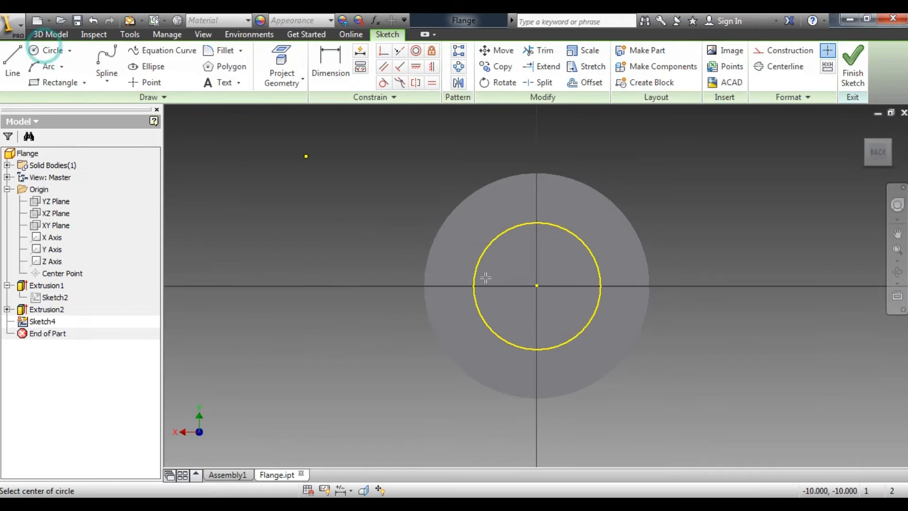
click(536, 285)
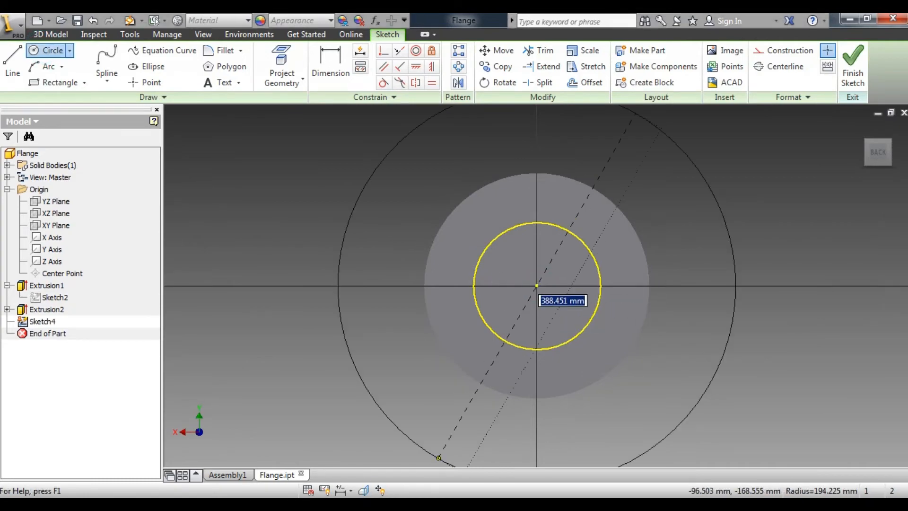
key(alt+Tab)
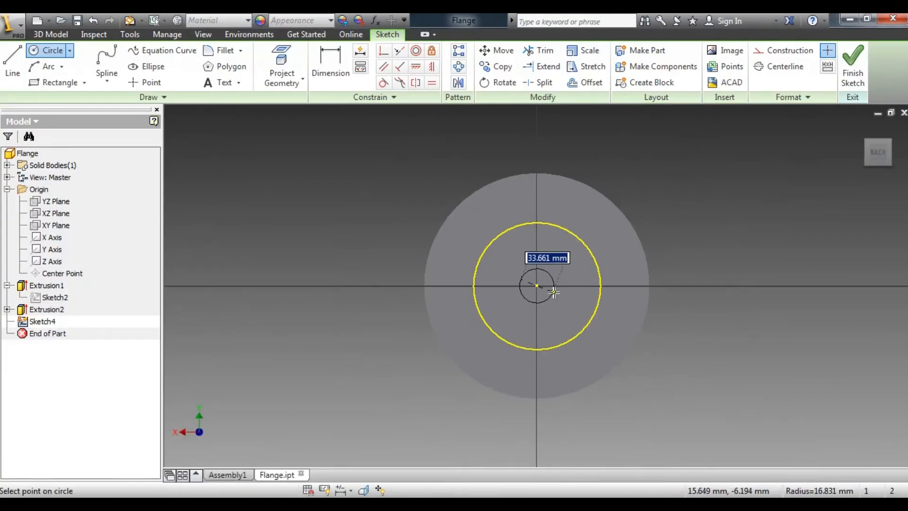
text(100)
key(Return)
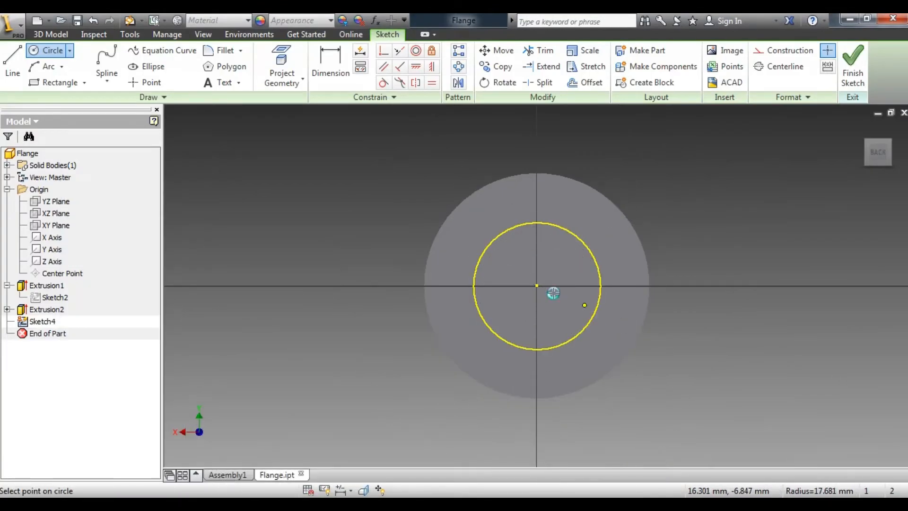
click(846, 83)
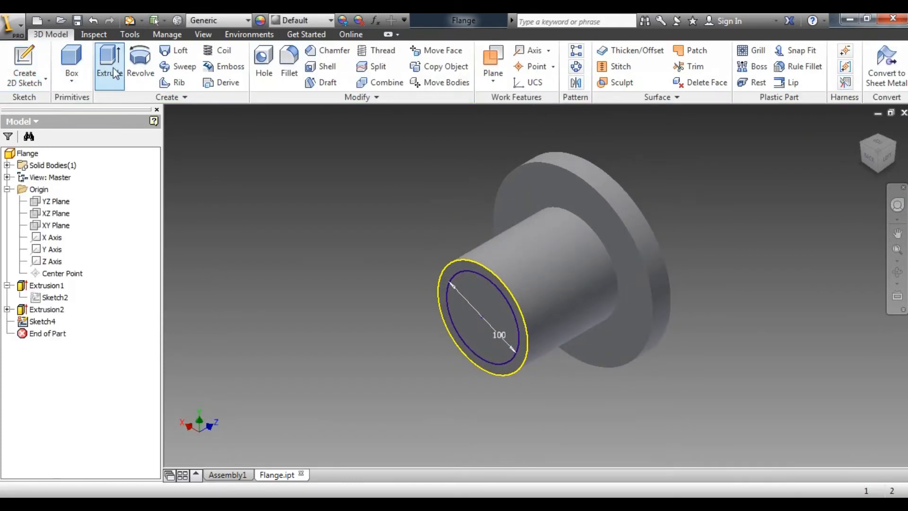
Start an extrusion of the inner 100 mm circle as a cut into the hub, comparing its depth with the PDF section view.
click(115, 73)
click(481, 305)
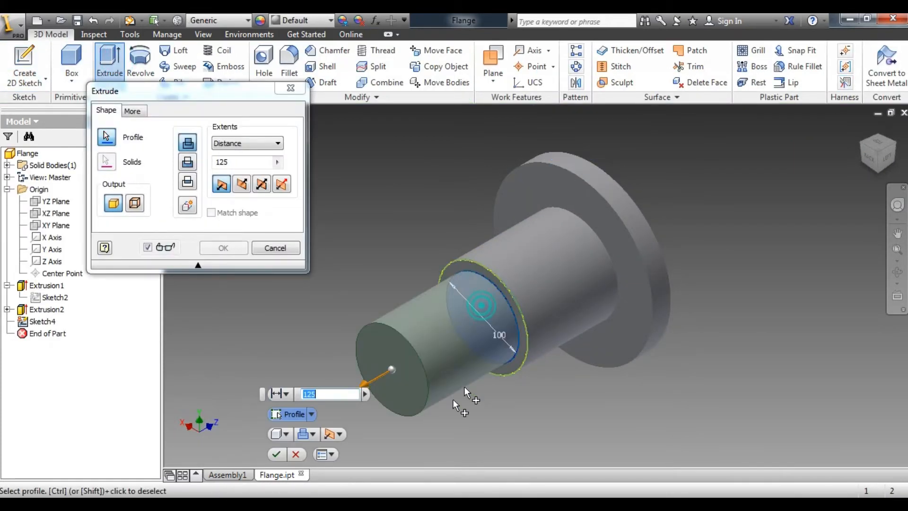
click(879, 163)
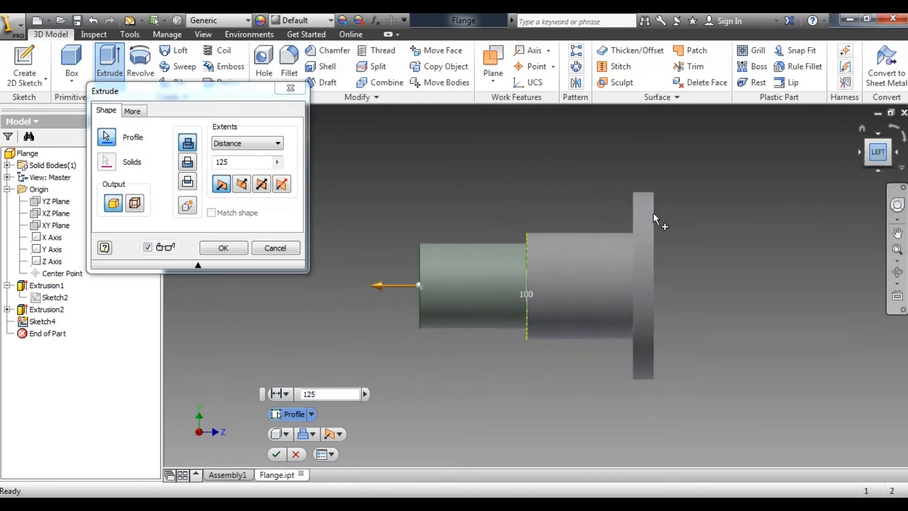
click(861, 128)
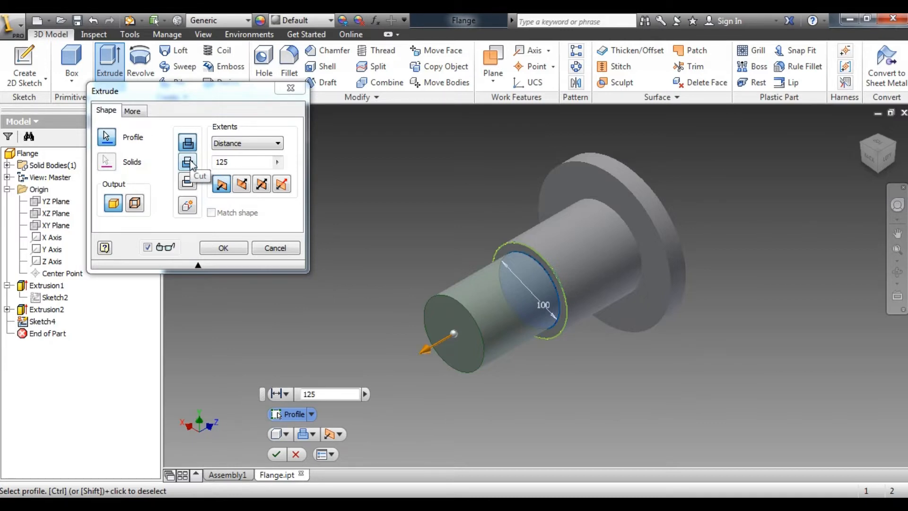
click(188, 163)
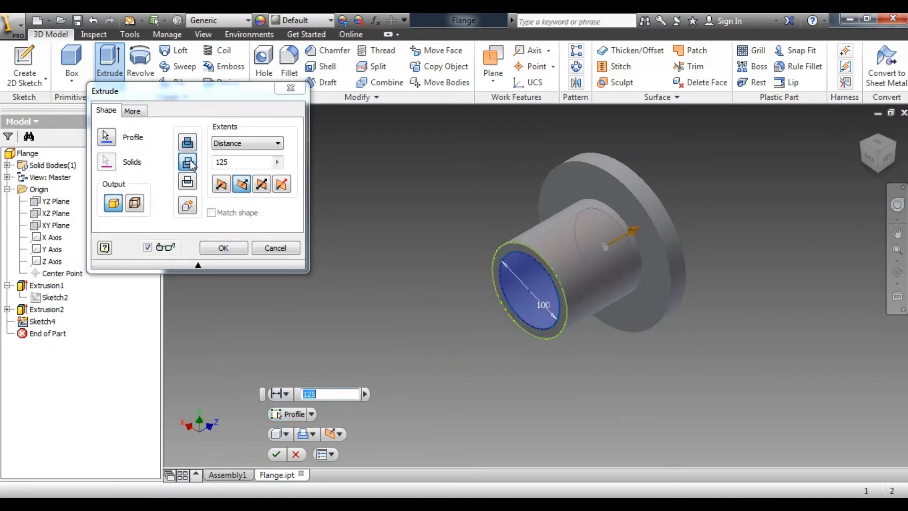
click(886, 158)
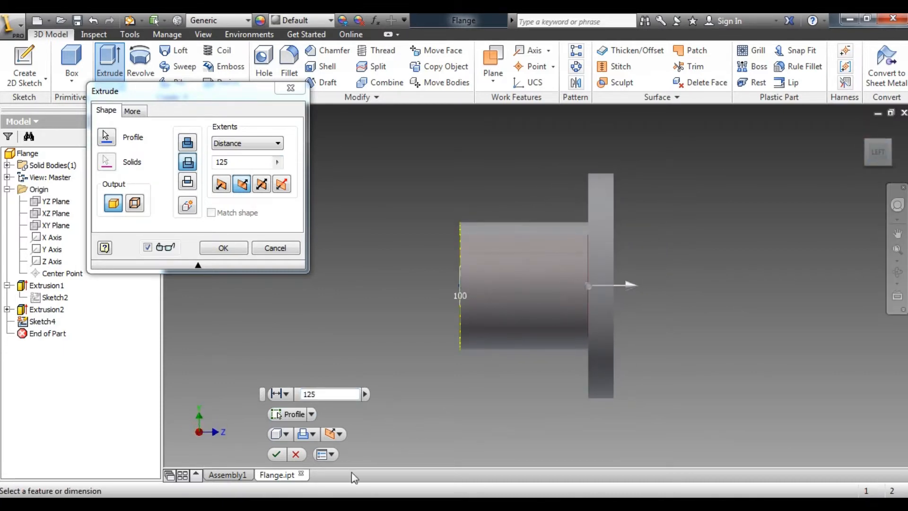
key(alt+Tab)
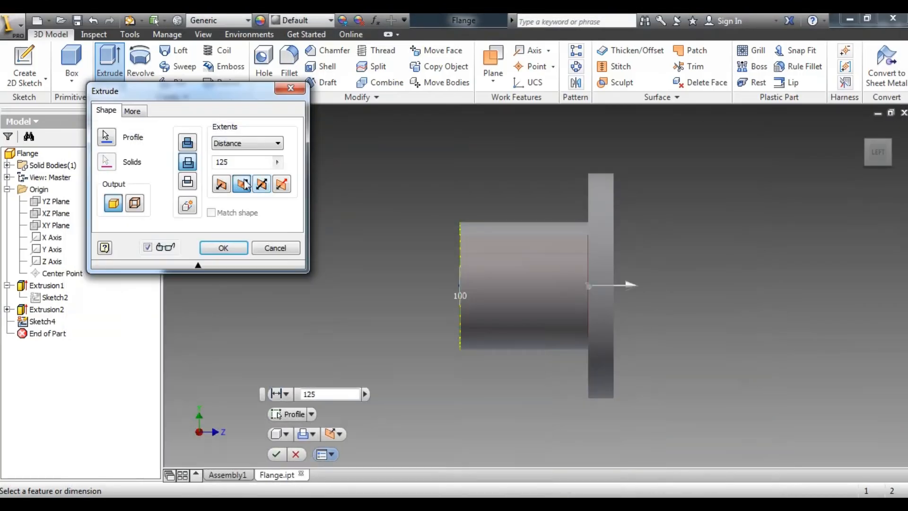
Try a distance of 125+25 mm for the bore cut so it spans the hub and the disc.
click(233, 163)
drag(232, 163, 213, 163)
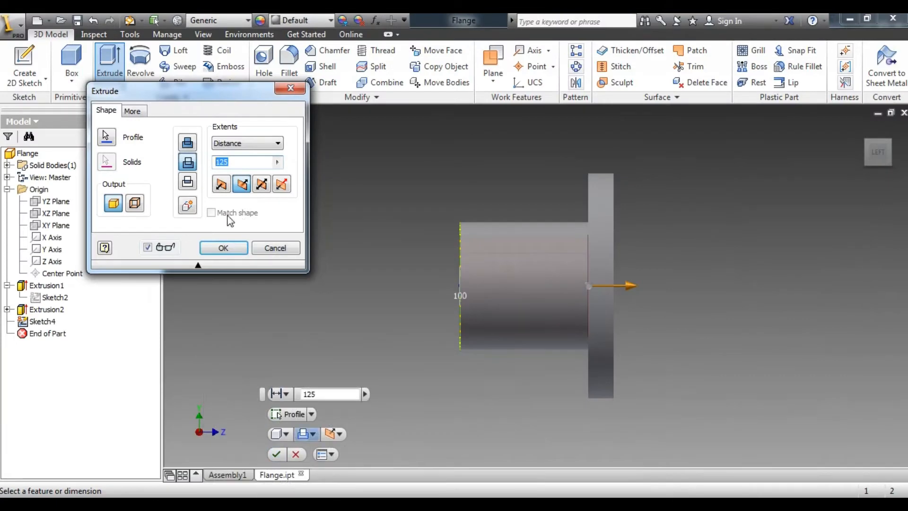
text(125)
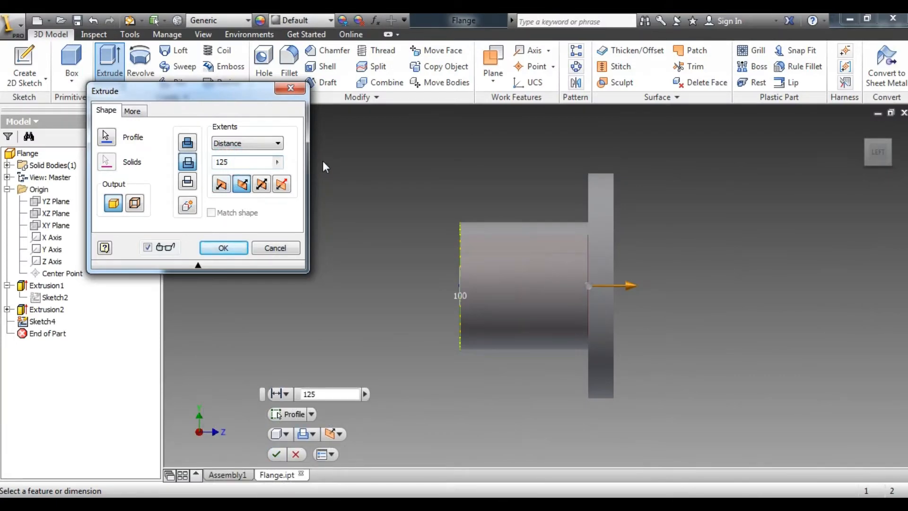
text(+25)
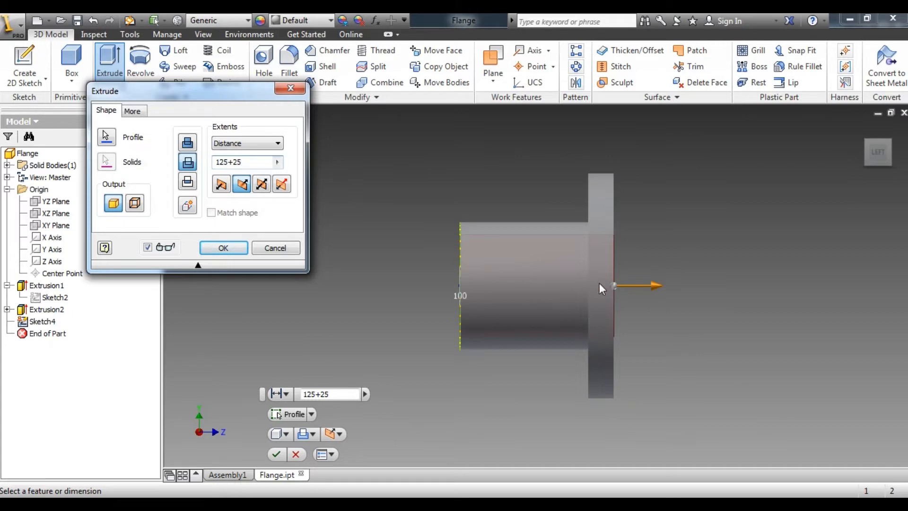
Set the bore cut's extents to All, create the cut, and inspect the through bore from both ends of the flange.
click(253, 143)
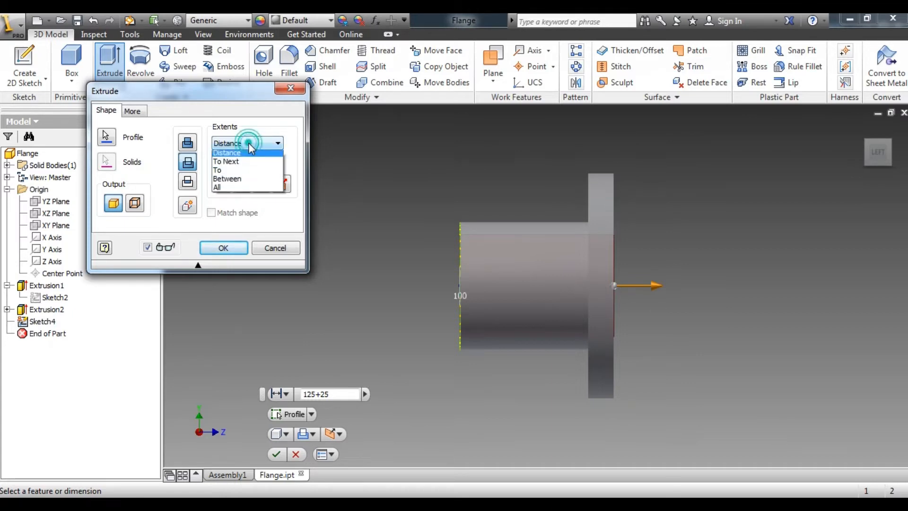
click(219, 190)
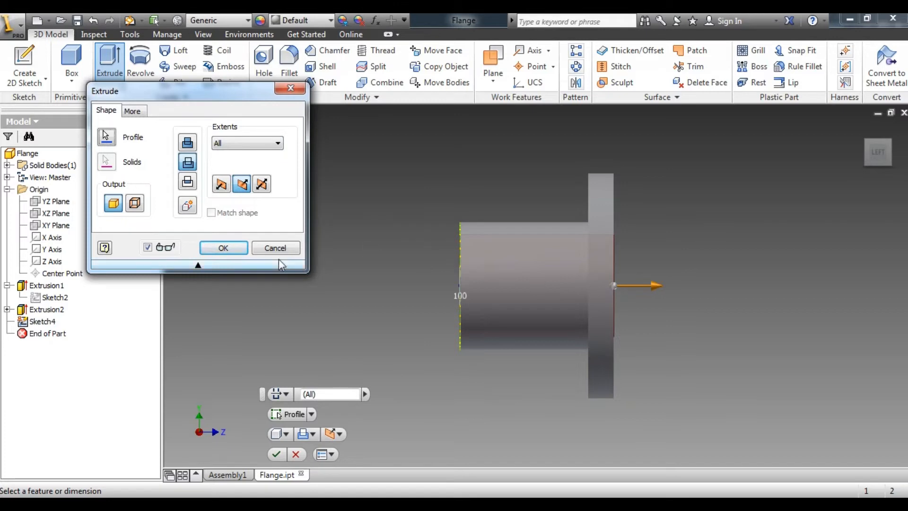
click(239, 251)
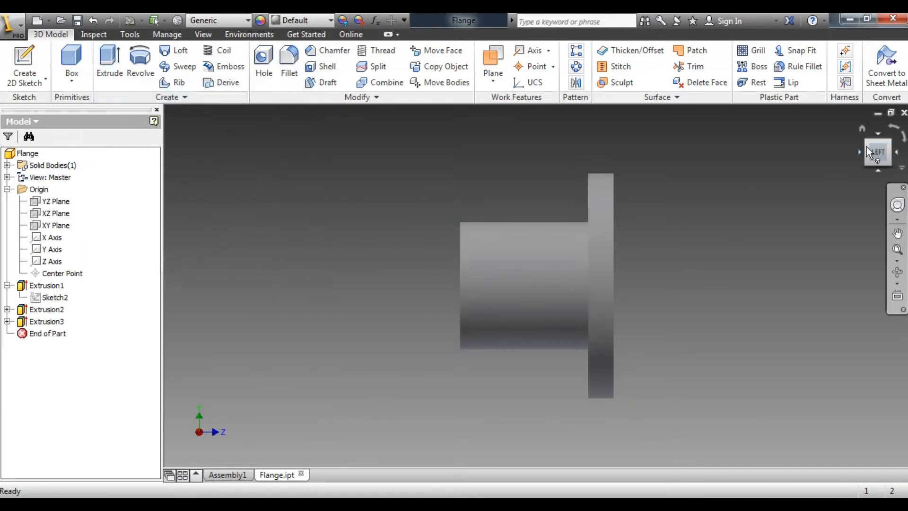
click(870, 145)
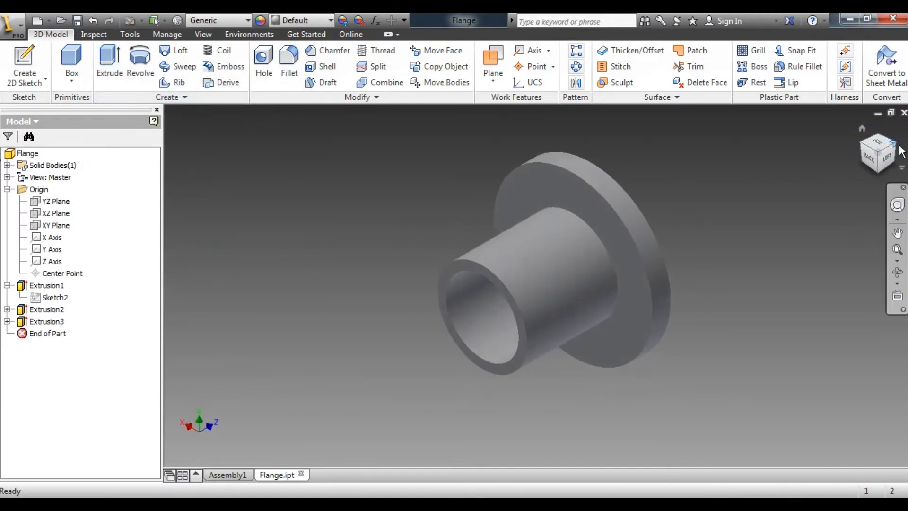
click(896, 147)
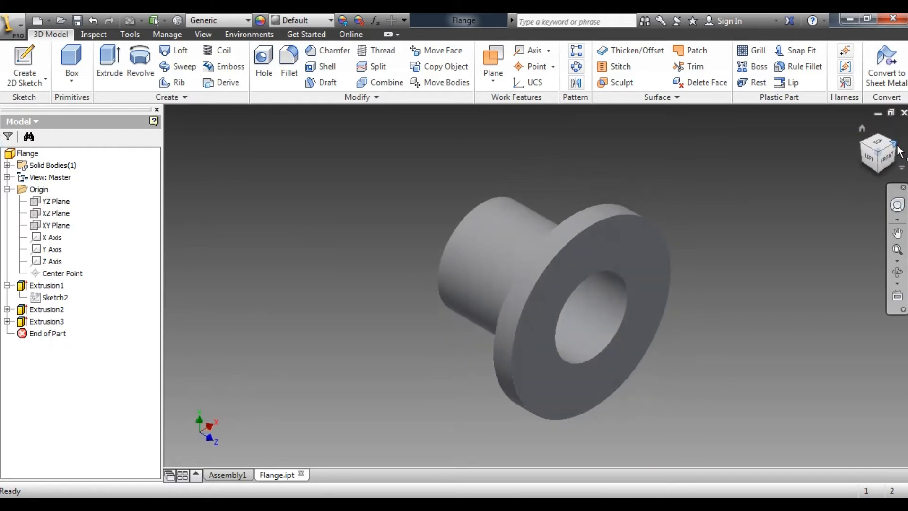
click(860, 144)
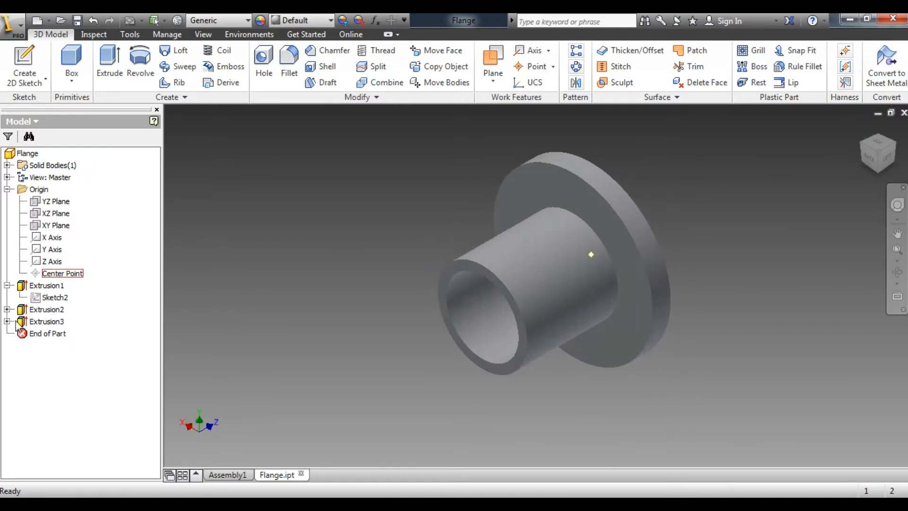
Review the sketches behind the disc, hub and bore extrusions by highlighting each one on the flange model.
click(47, 297)
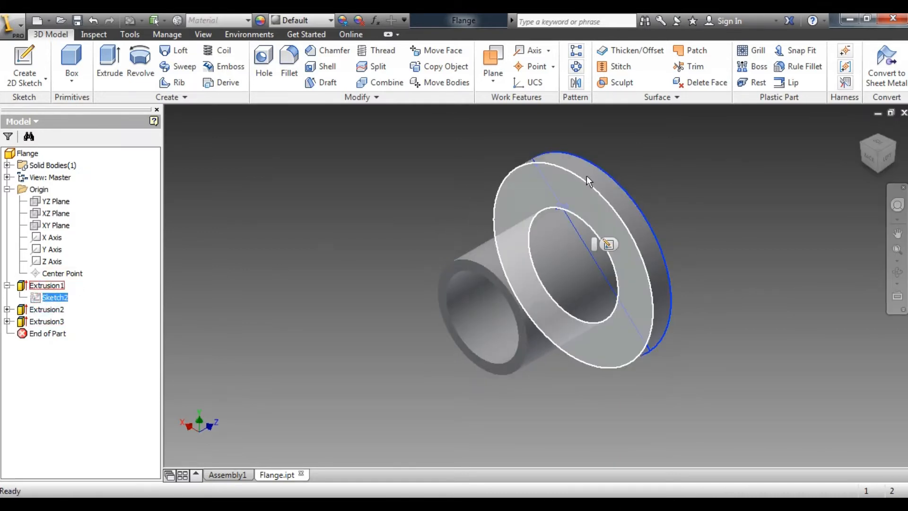
click(7, 309)
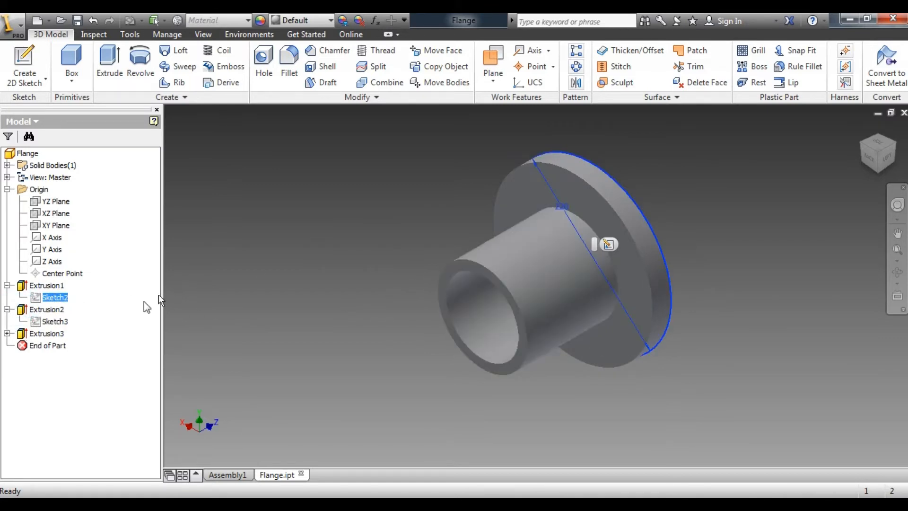
click(53, 322)
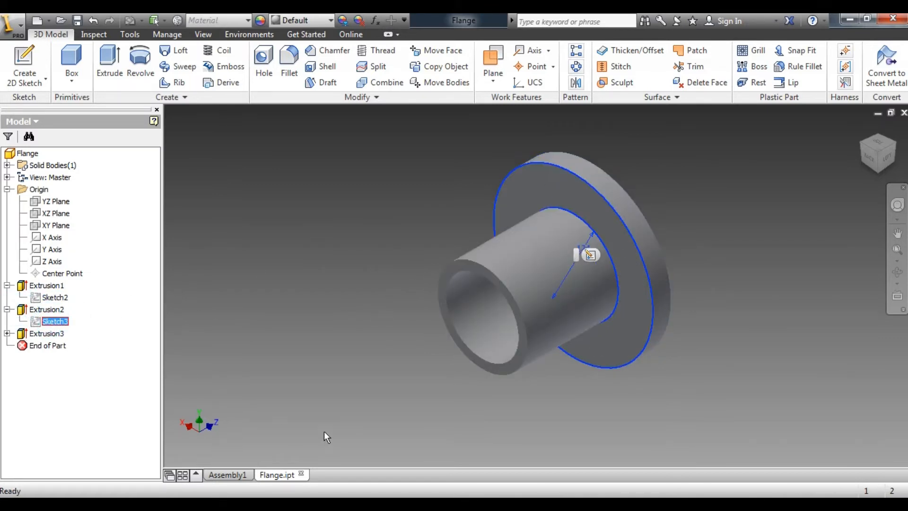
click(7, 333)
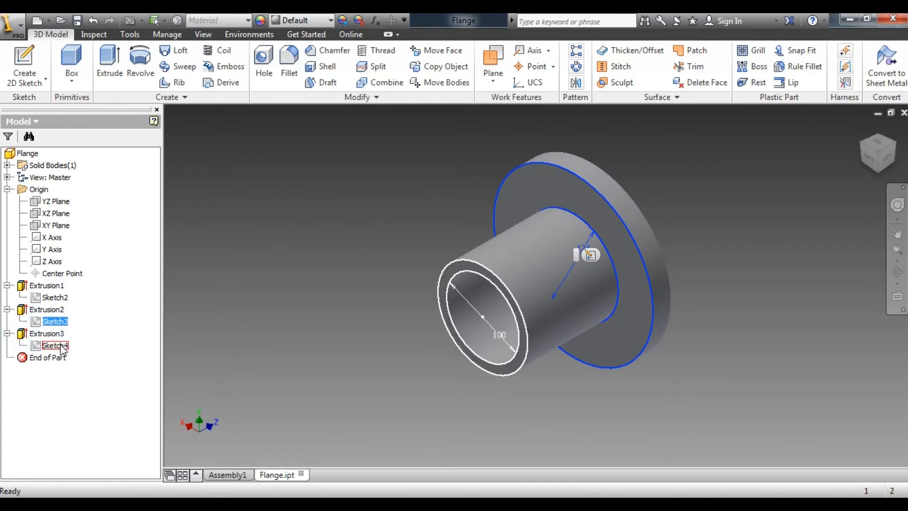
click(55, 345)
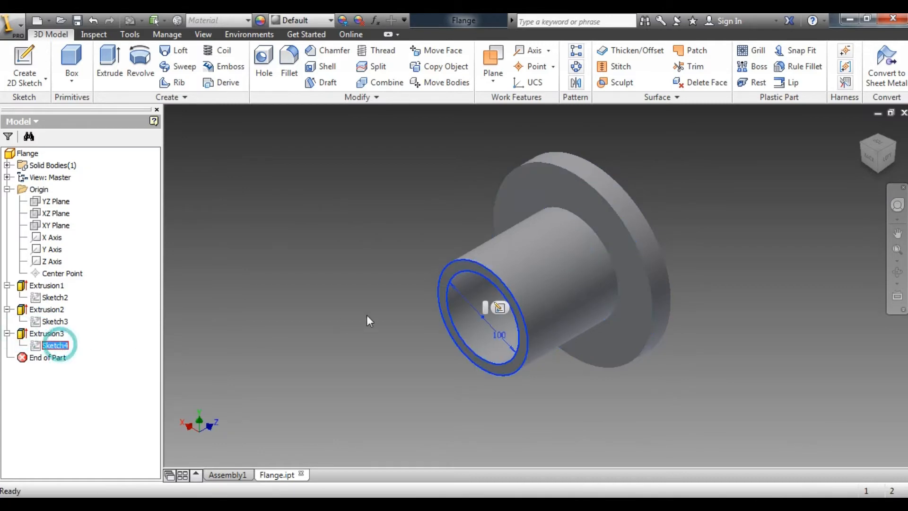
click(51, 333)
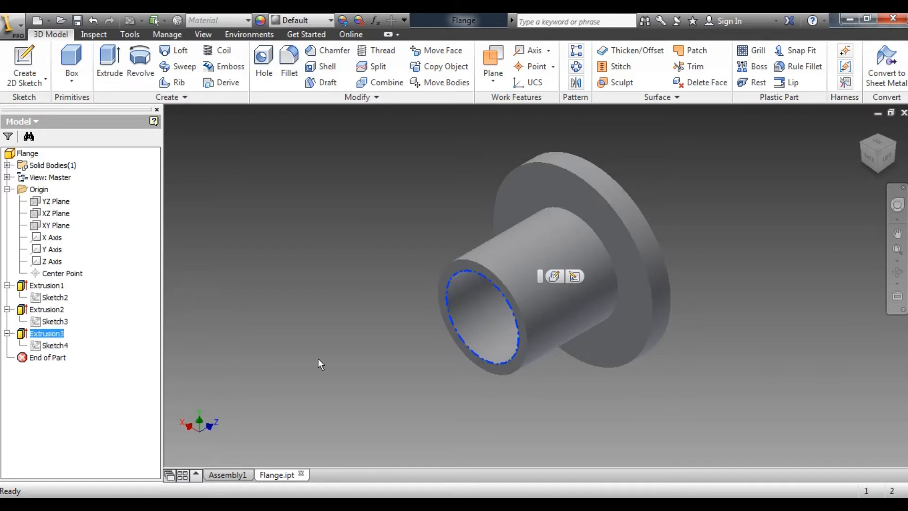
click(509, 239)
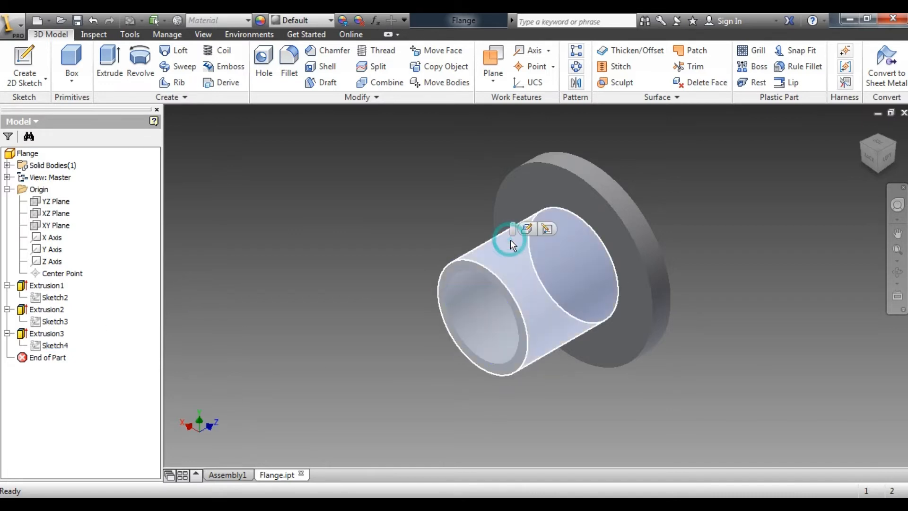
click(52, 322)
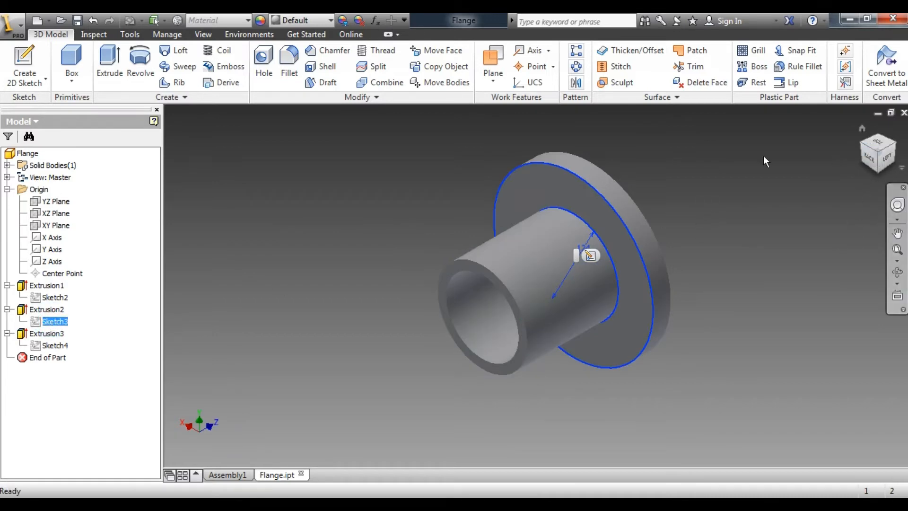
scroll(600, 157, up, 2)
scroll(599, 203, down, 3)
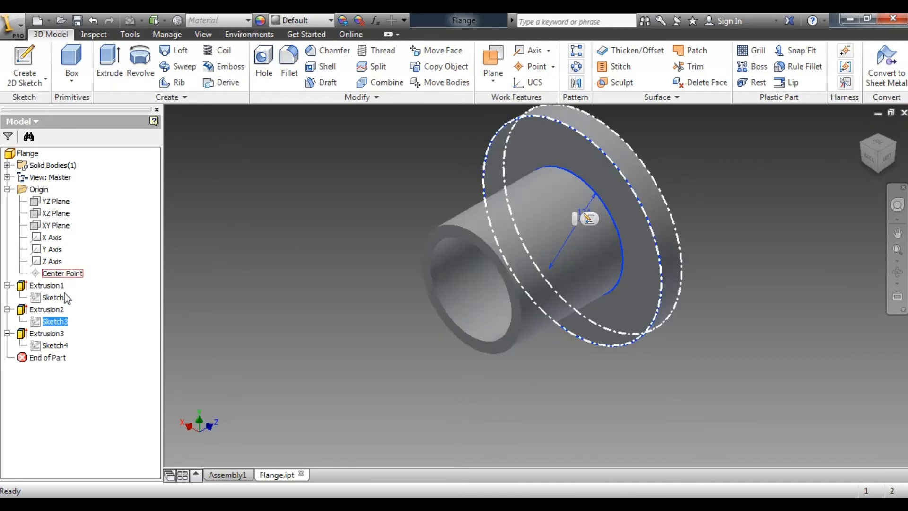
Review the hub's sketch and extrusion settings against the flange views in the PDF drawing.
right_click(51, 323)
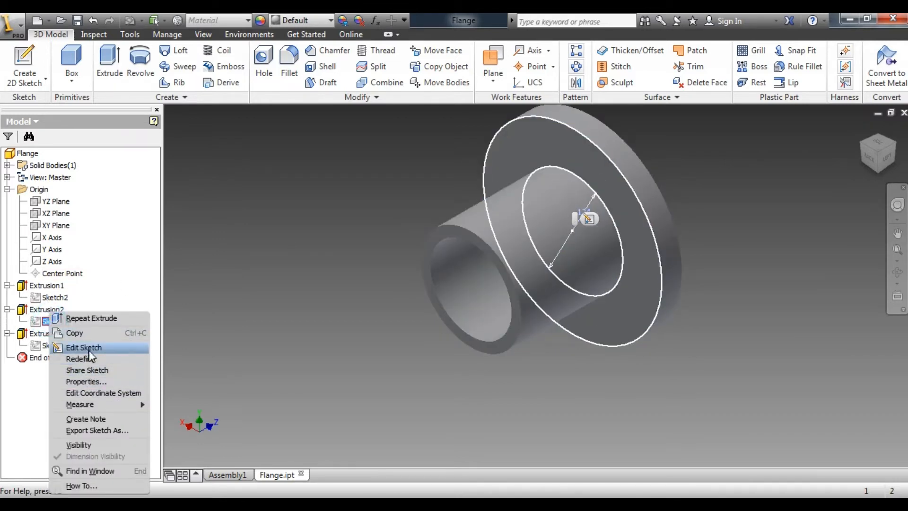
click(310, 327)
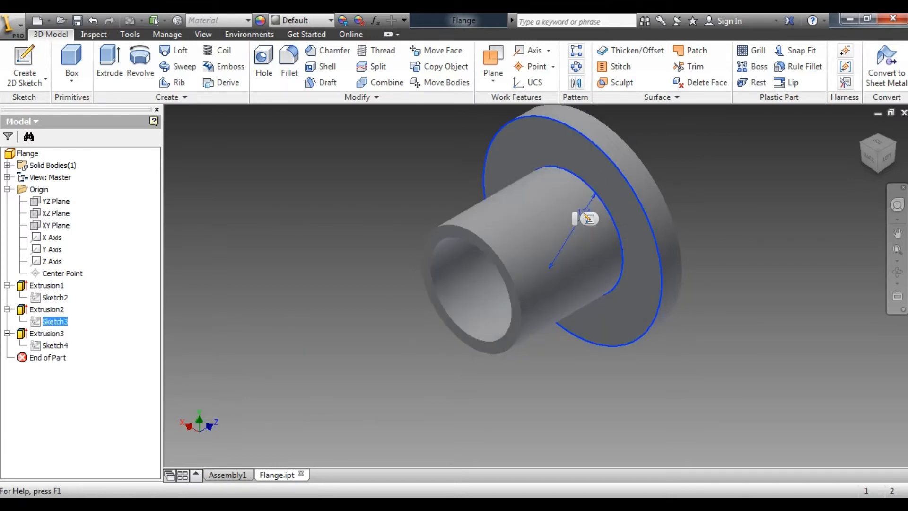
click(310, 500)
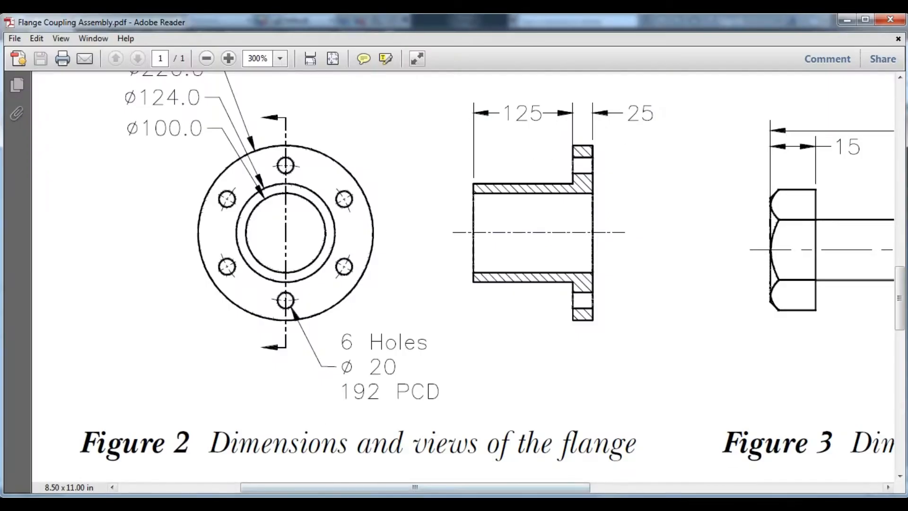
click(310, 500)
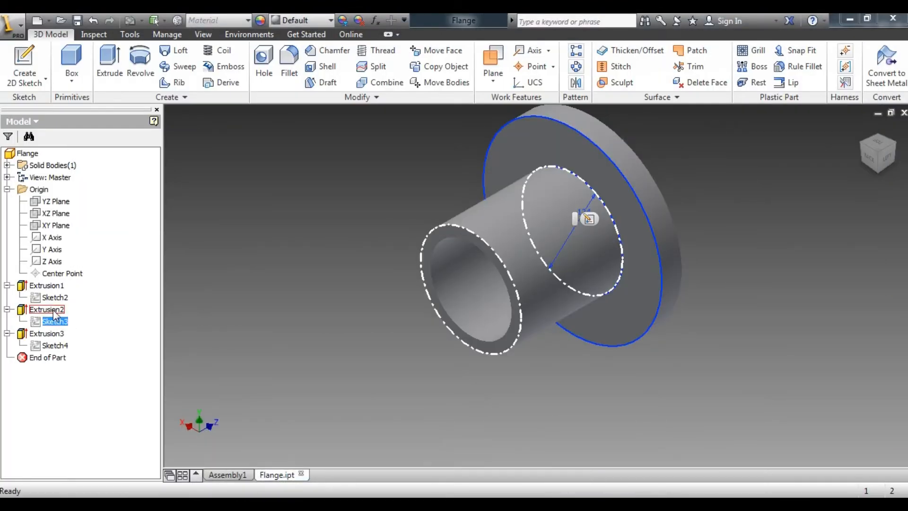
click(55, 312)
right_click(55, 312)
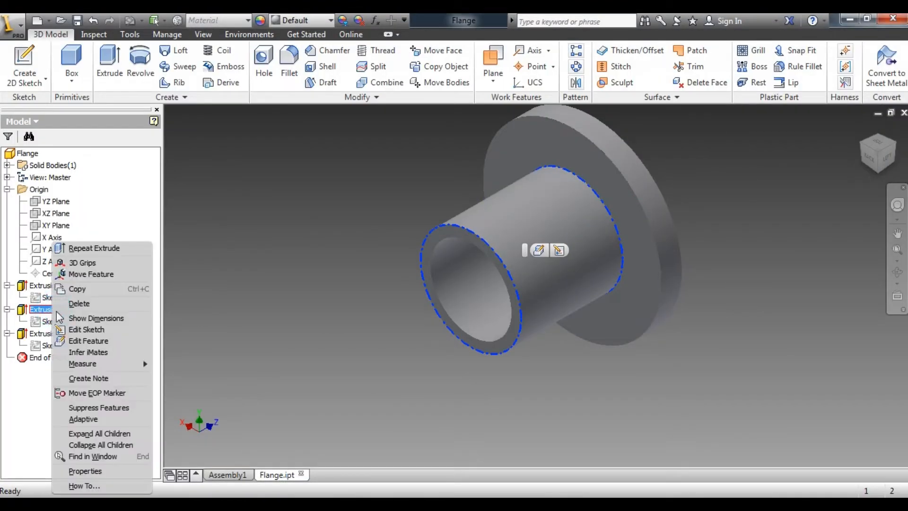
click(86, 341)
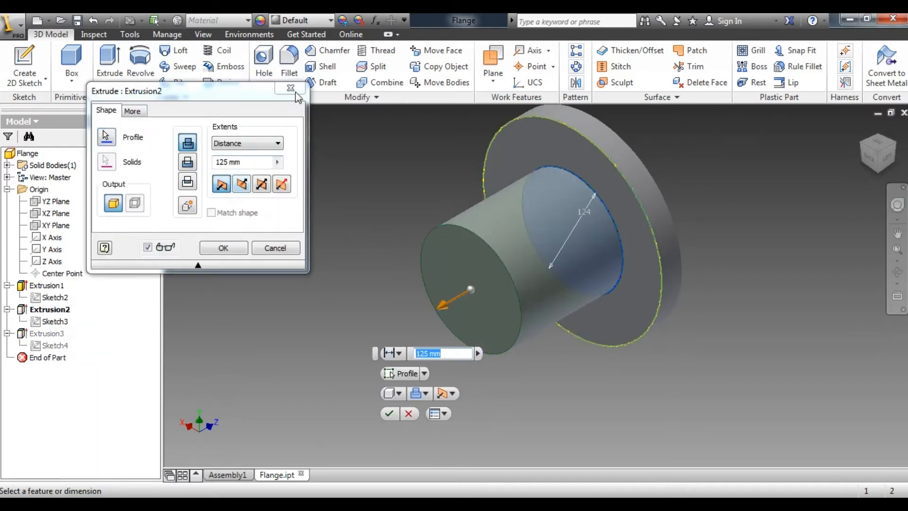
click(291, 89)
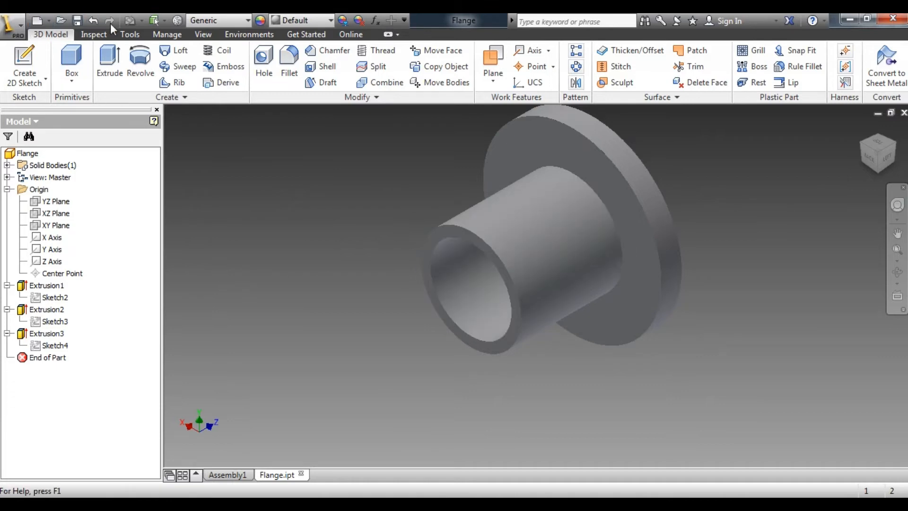
Undo the bore cut, its 100 mm circle and its sketch, and check the remaining disc and hub extrusions.
click(94, 22)
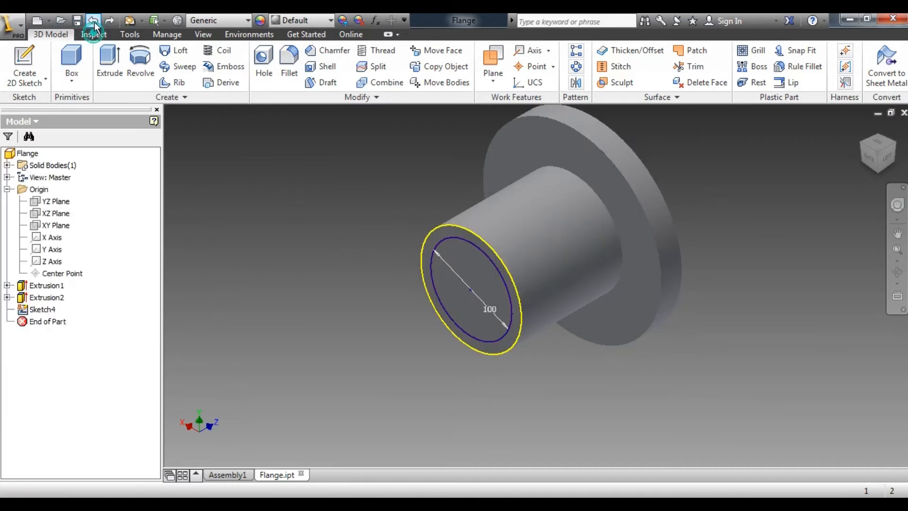
click(93, 22)
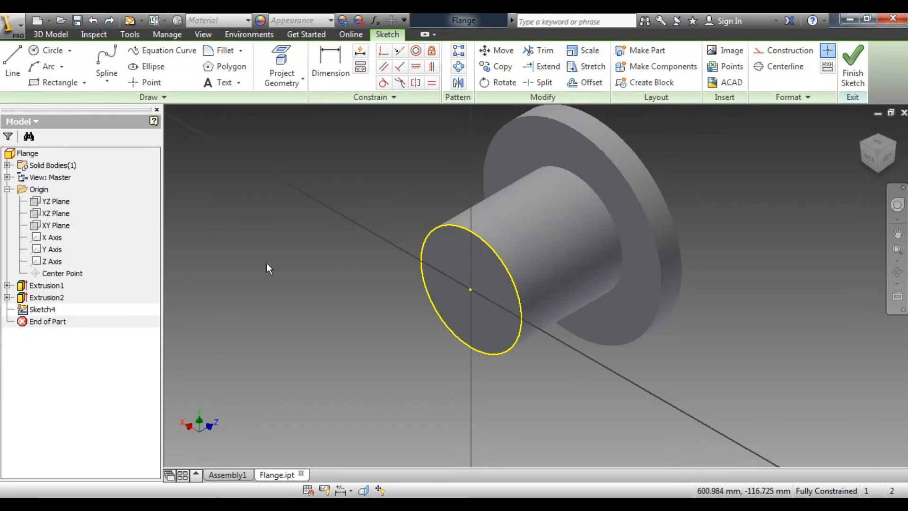
click(95, 21)
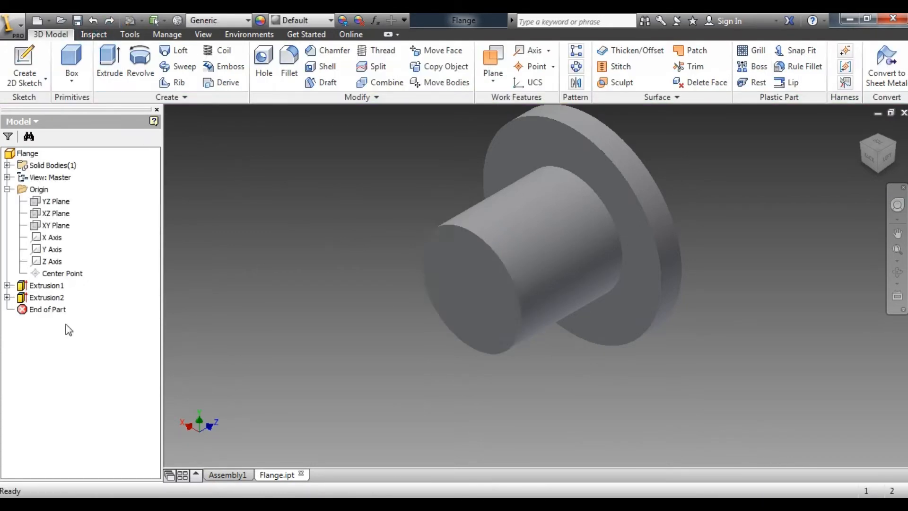
click(40, 286)
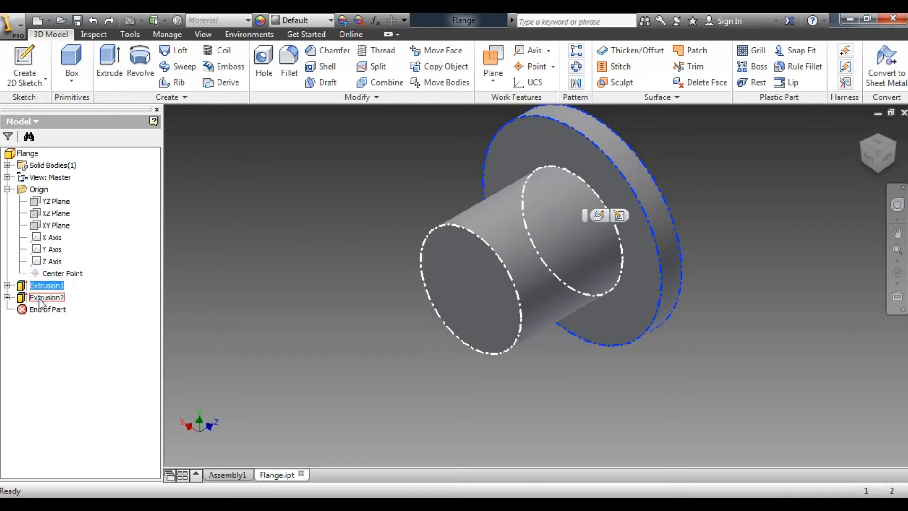
click(45, 297)
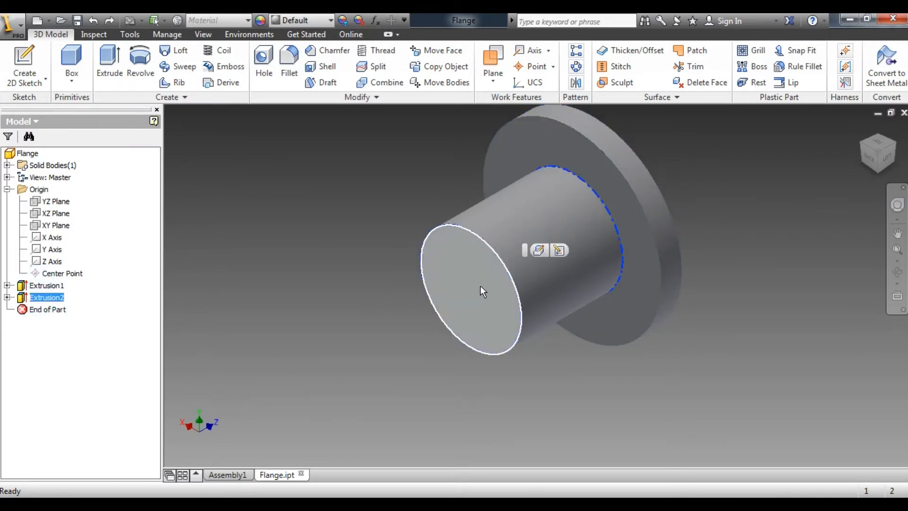
Start a hole on the hub's end face and place it concentric with the hub's circular edge, consulting the PDF flange views.
click(267, 59)
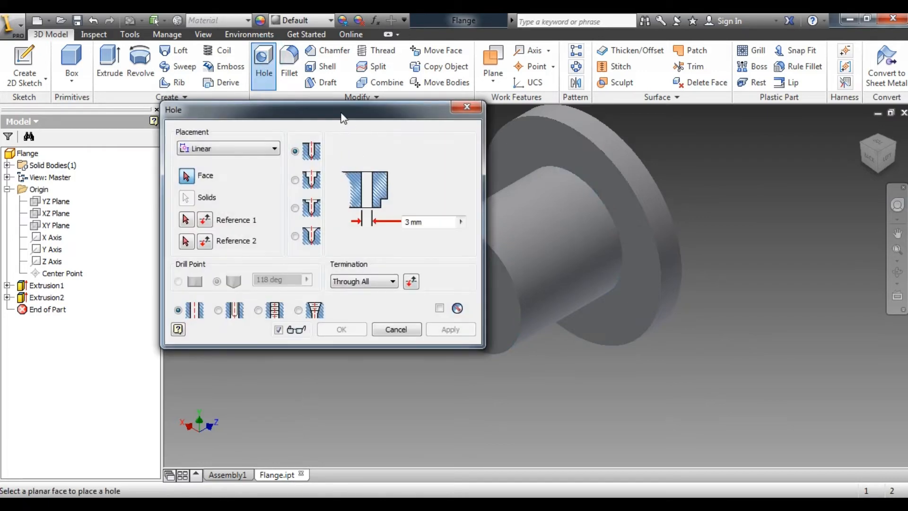
drag(341, 115, 217, 223)
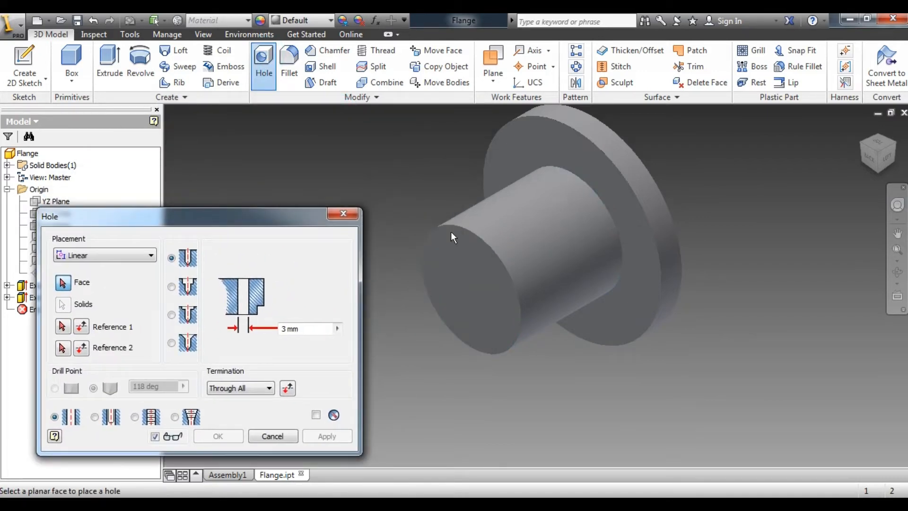
click(469, 268)
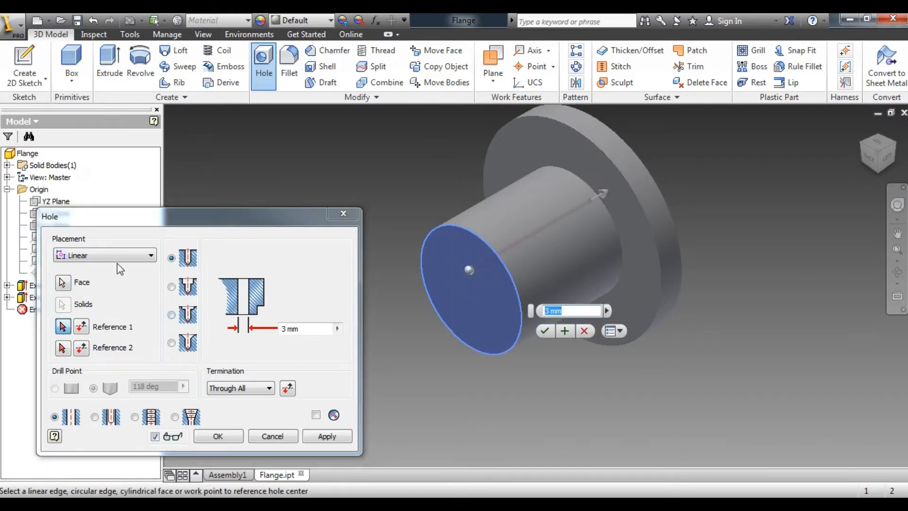
click(63, 327)
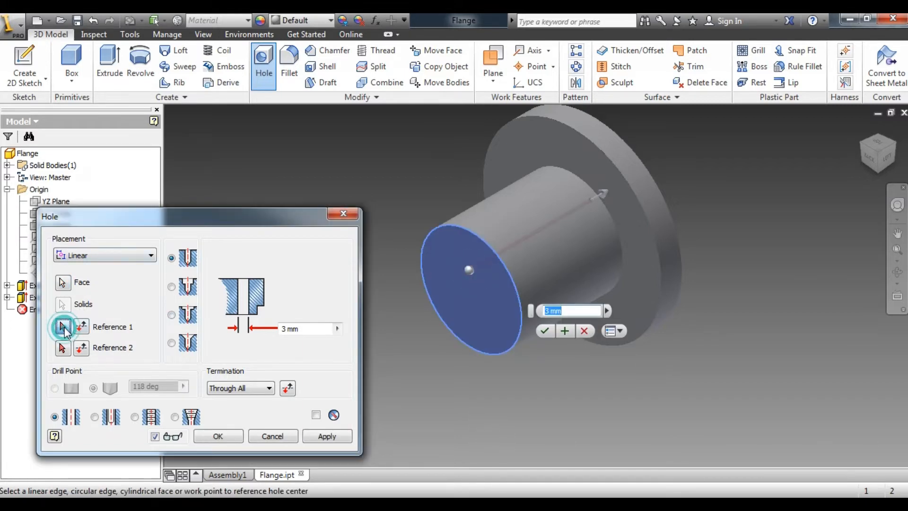
click(284, 507)
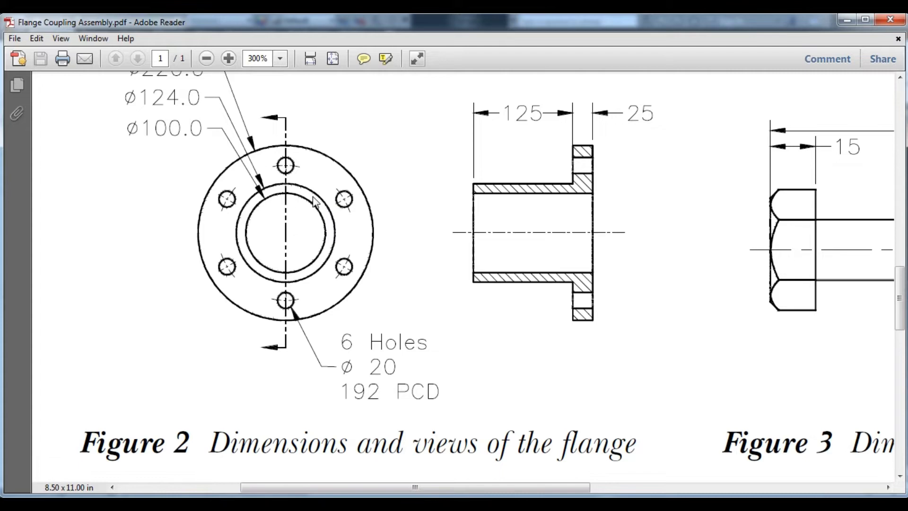
click(306, 505)
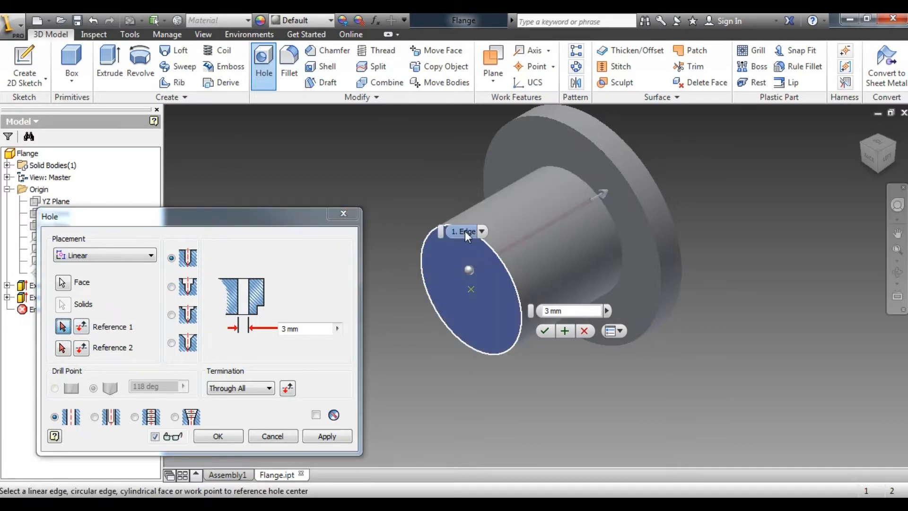
click(465, 232)
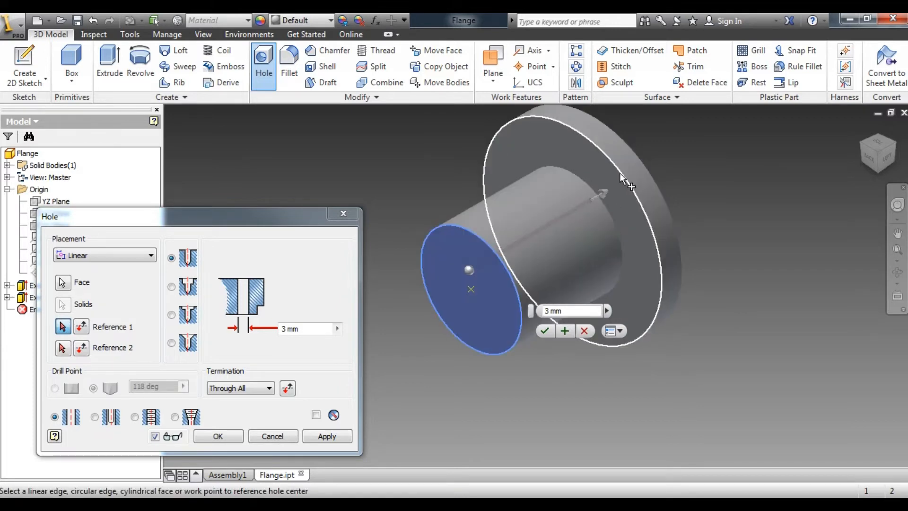
click(494, 251)
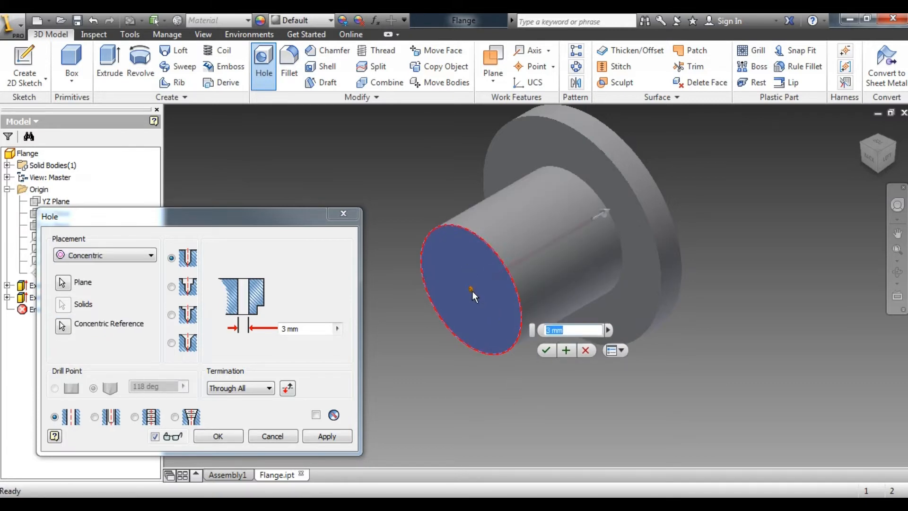
Set the concentric hole's diameter to 100 mm with Through All termination and create the bore.
click(299, 328)
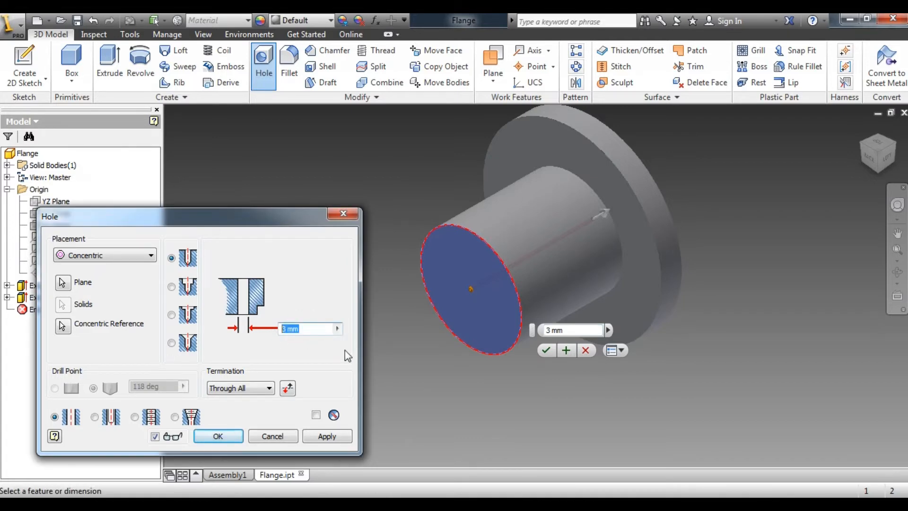
text(100)
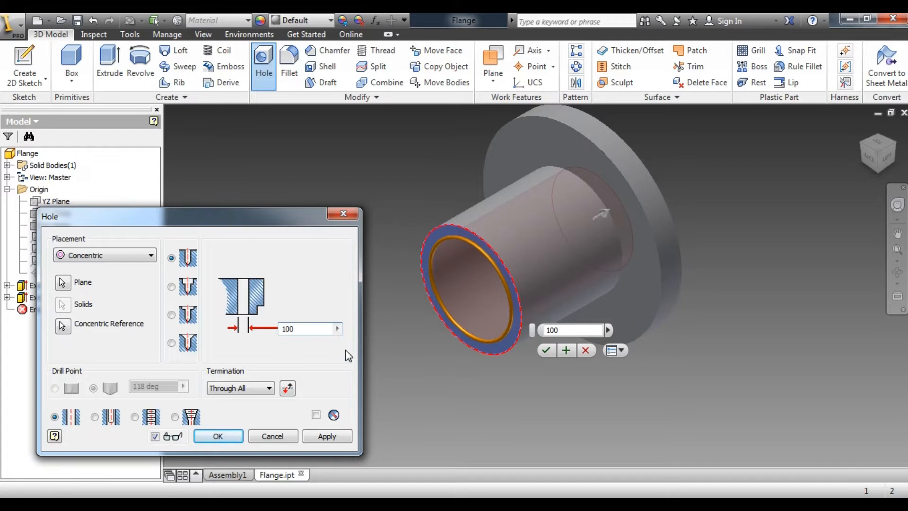
click(321, 437)
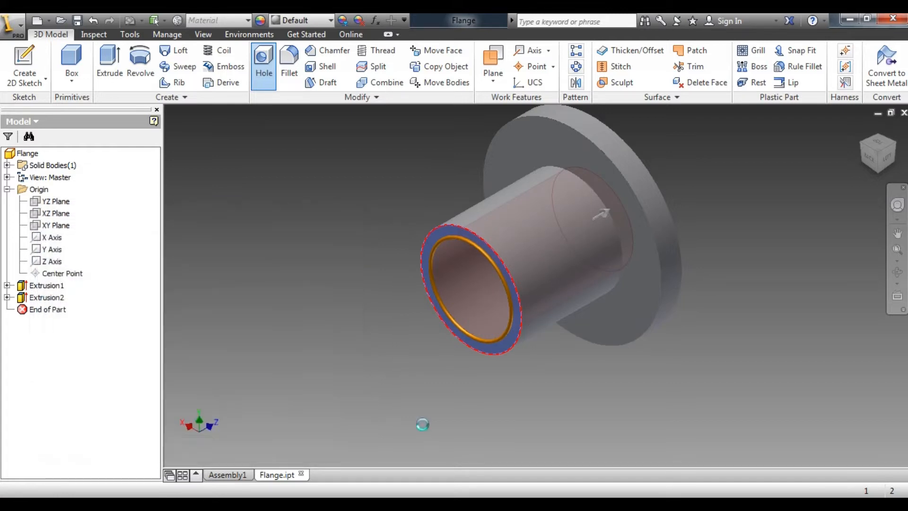
click(348, 215)
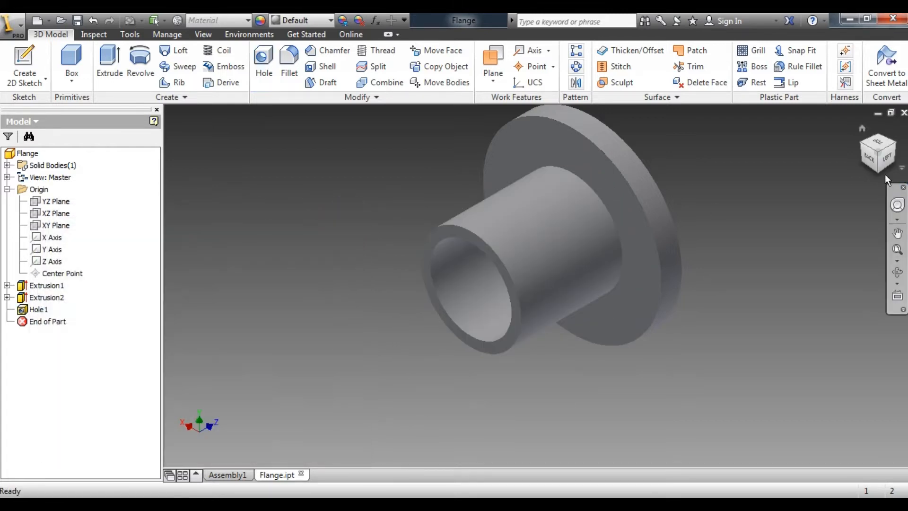
Inspect the bore from the back and isometric views, and compare the hole feature with the disc and hub extrusions and their sketches.
click(872, 157)
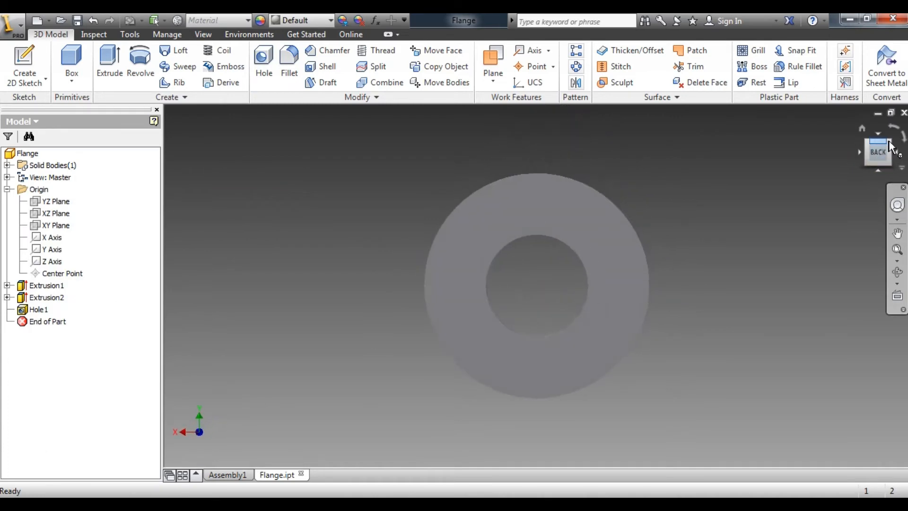
click(890, 145)
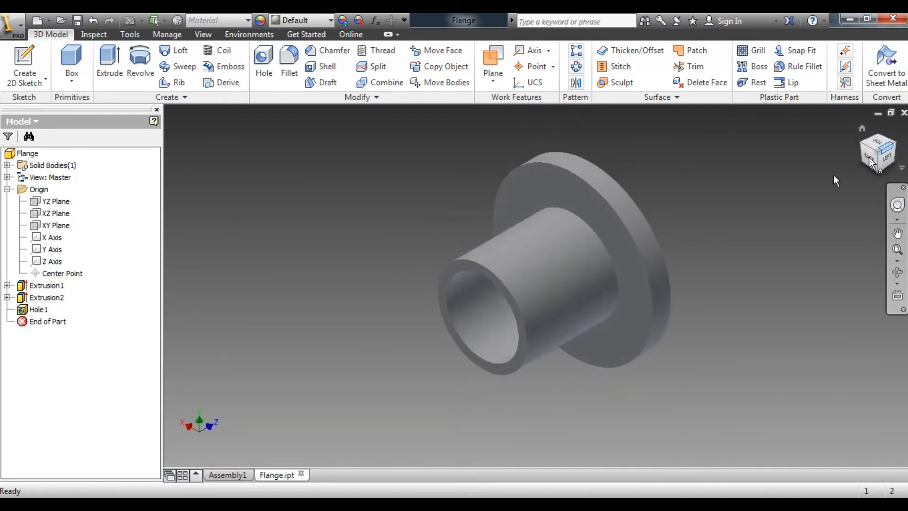
click(7, 297)
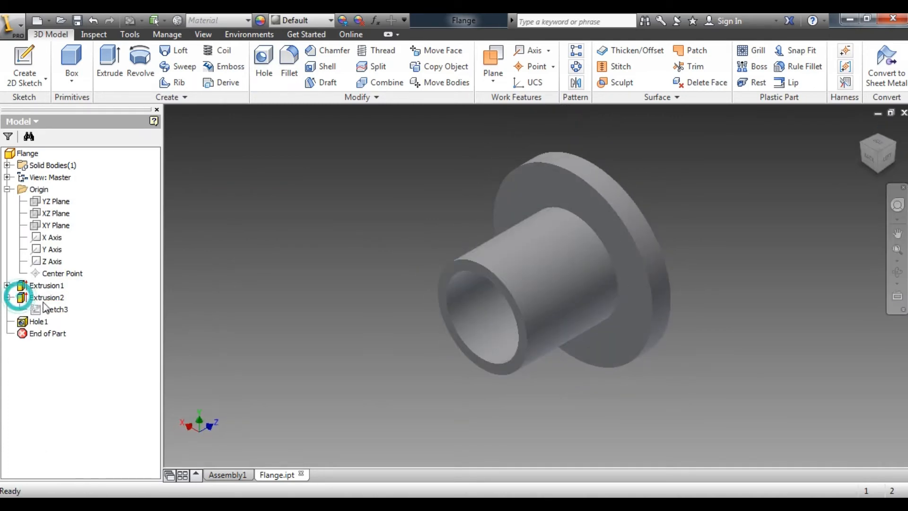
click(8, 286)
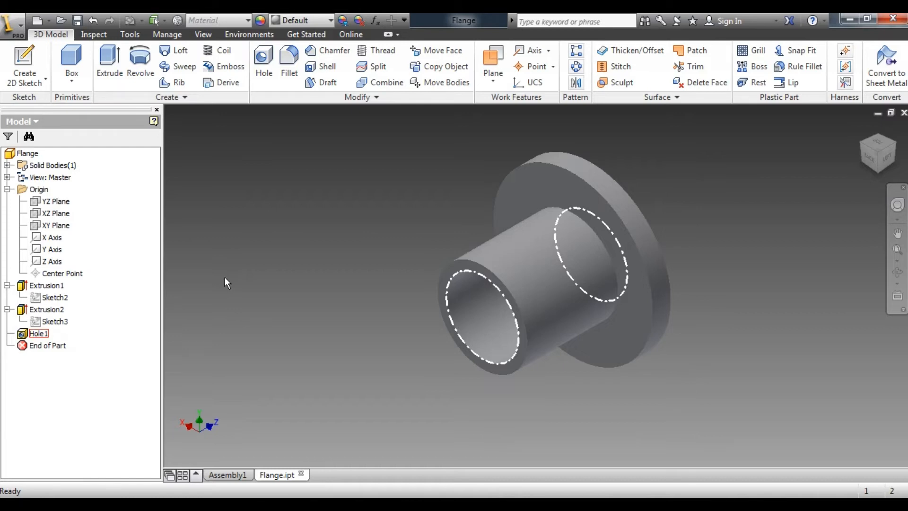
key(alt+Tab)
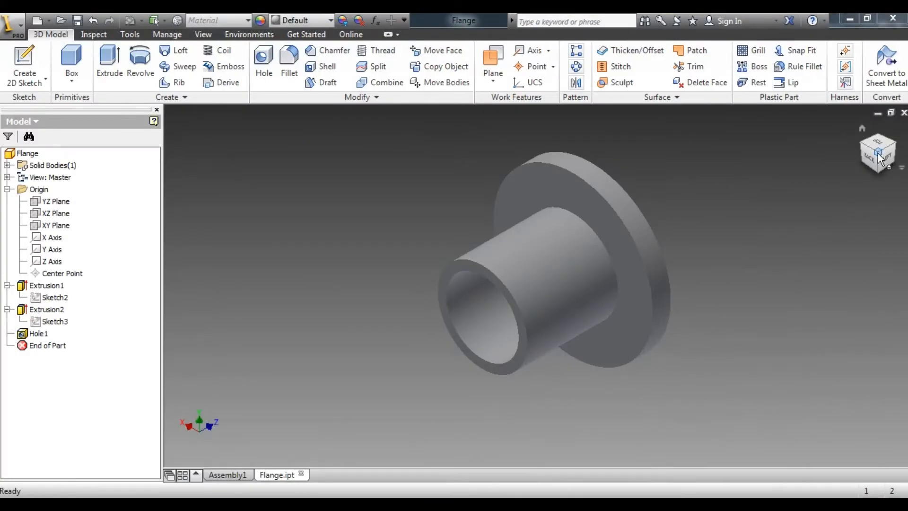
Start a linear hole near the upper edge of the disc's flat outer face, checking the bolt hole callout in the PDF.
click(878, 159)
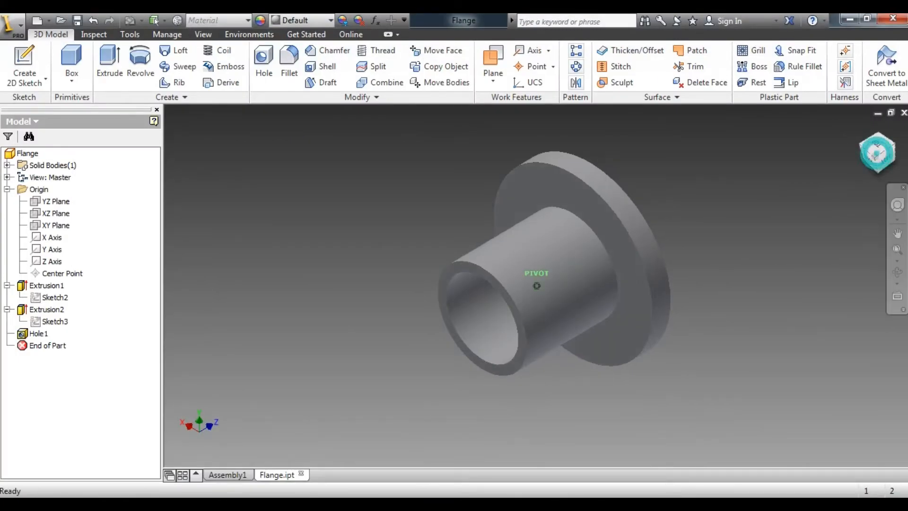
click(262, 75)
click(576, 195)
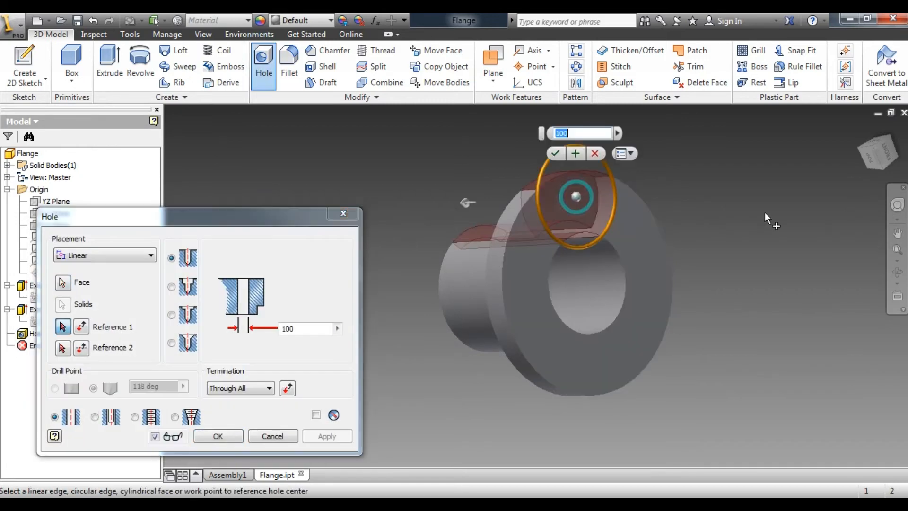
click(356, 504)
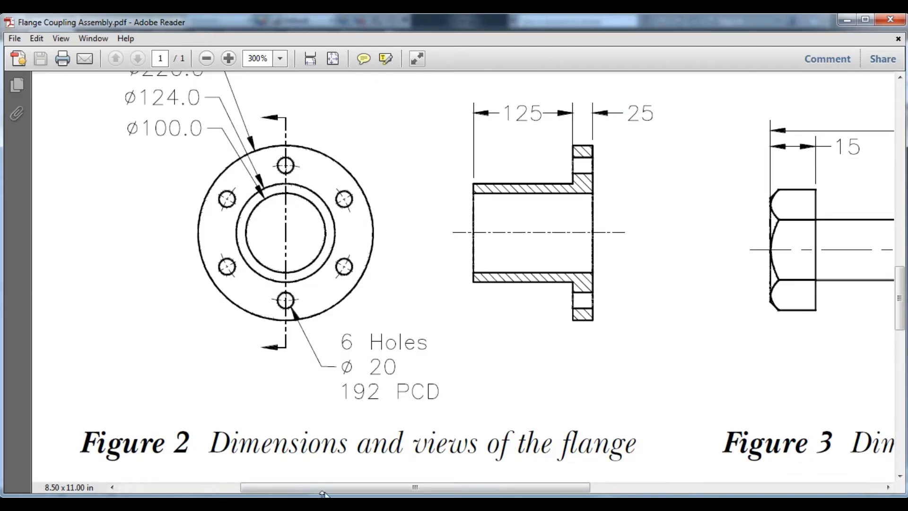
click(335, 504)
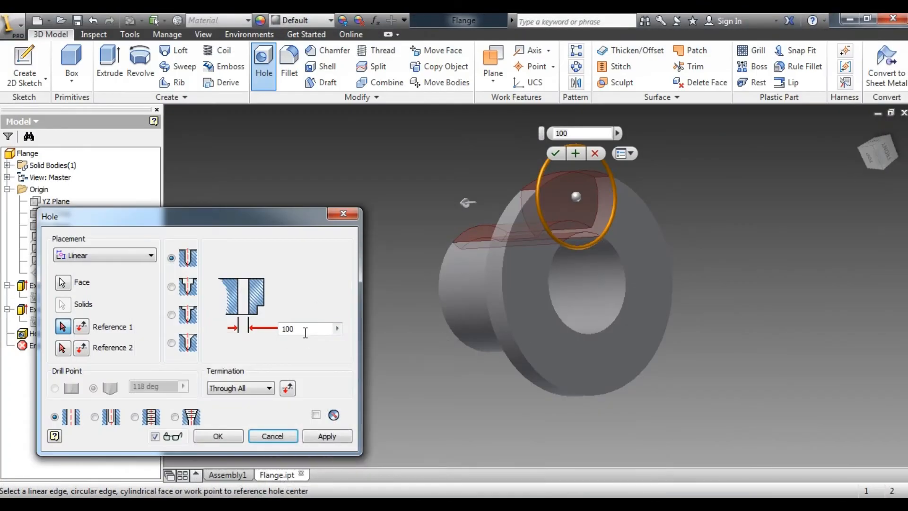
Set the bolt hole's diameter to 20 mm.
drag(303, 331, 268, 330)
text(200)
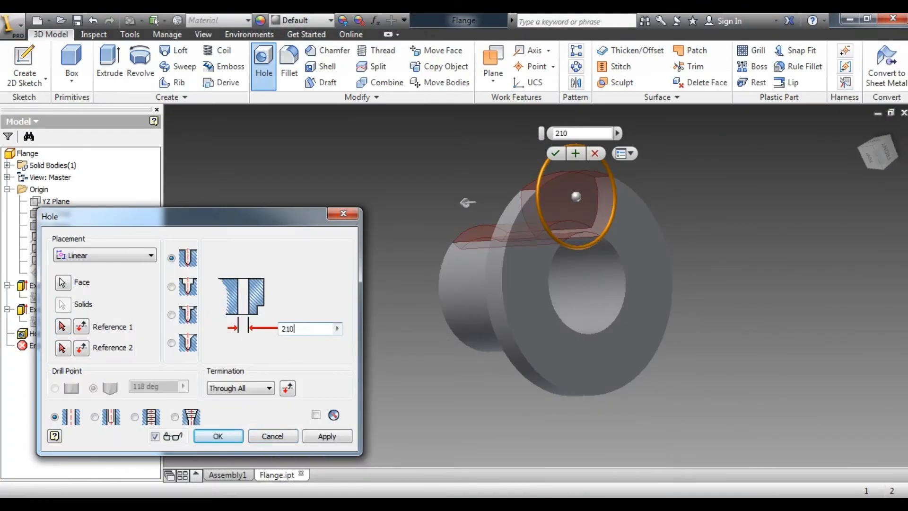
key(BackSpace)
key(BackSpace)
text(0)
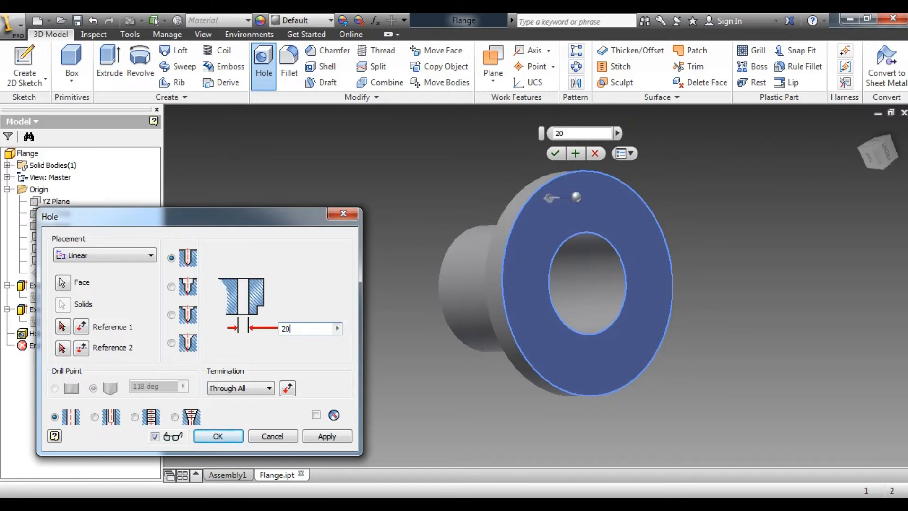
scroll(649, 216, up, 3)
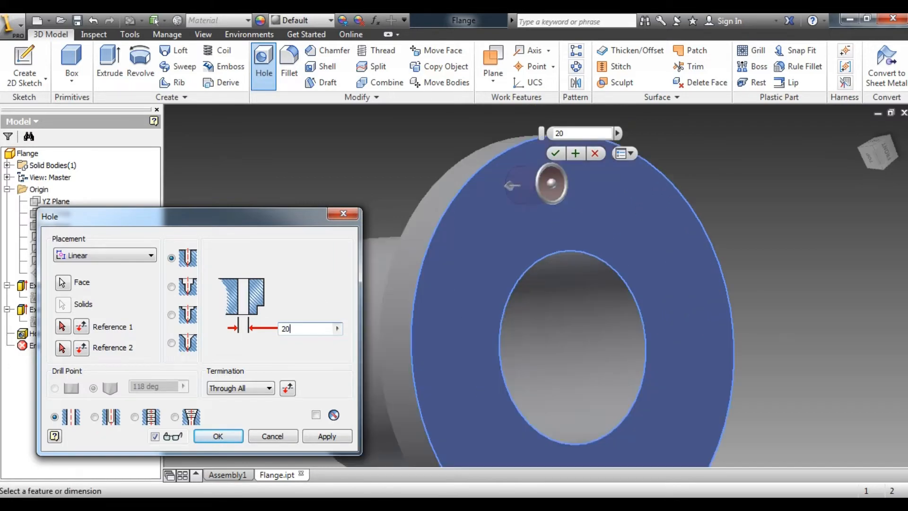
click(314, 508)
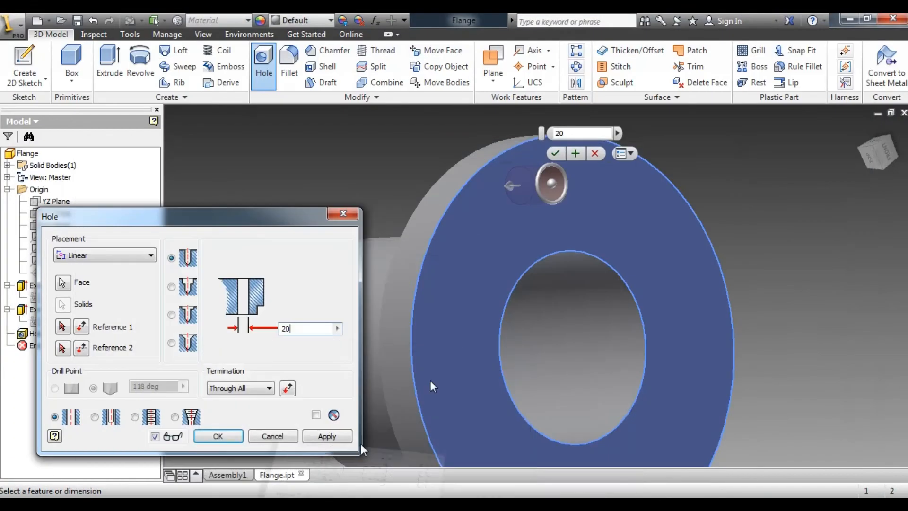
click(91, 256)
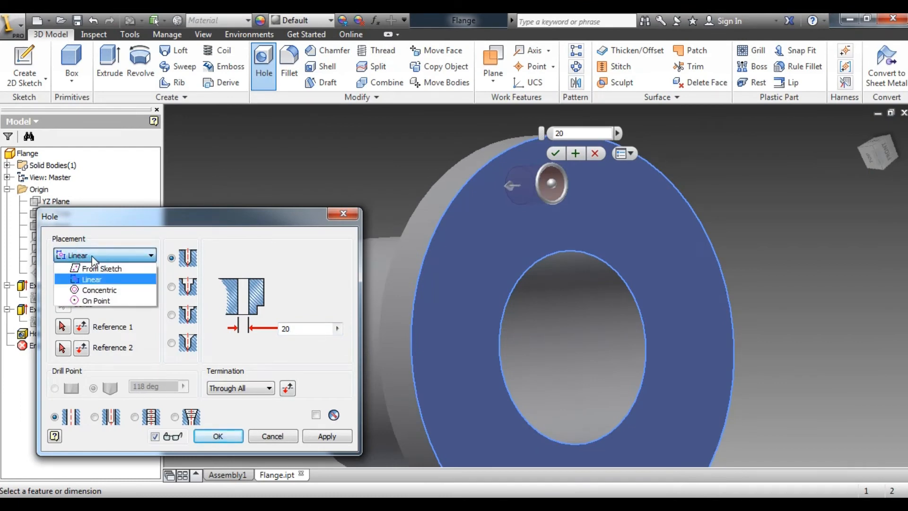
click(346, 214)
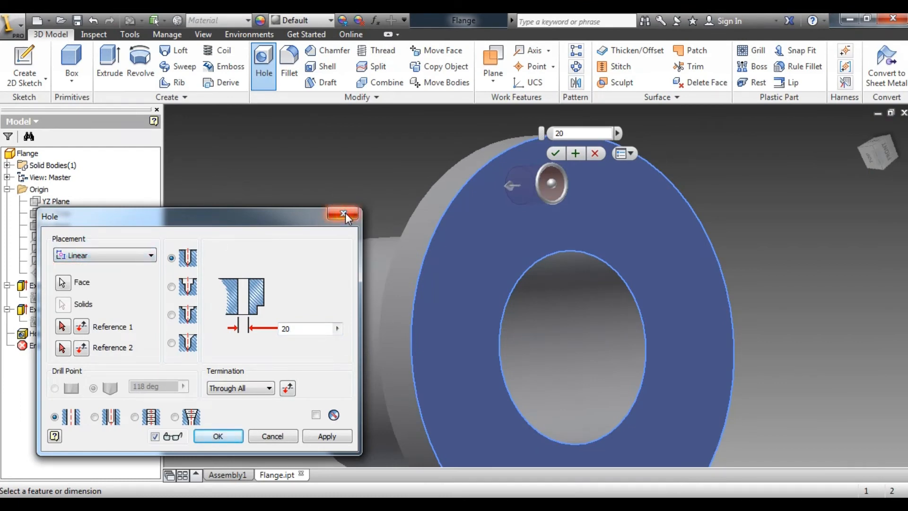
click(344, 213)
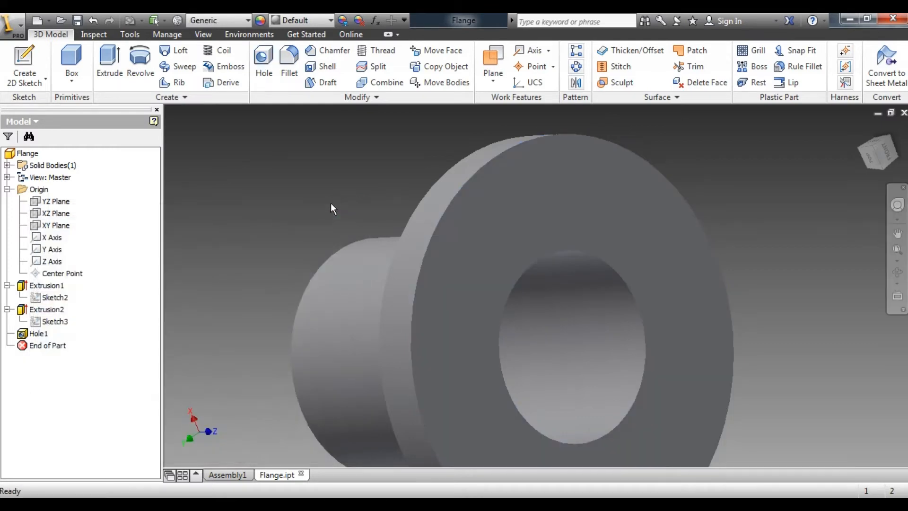
Start a sketch on the disc's flat outer face and draw a 20 mm circle on the horizontal axis between the bore and outer edge.
click(110, 56)
click(544, 136)
scroll(277, 141, up, 3)
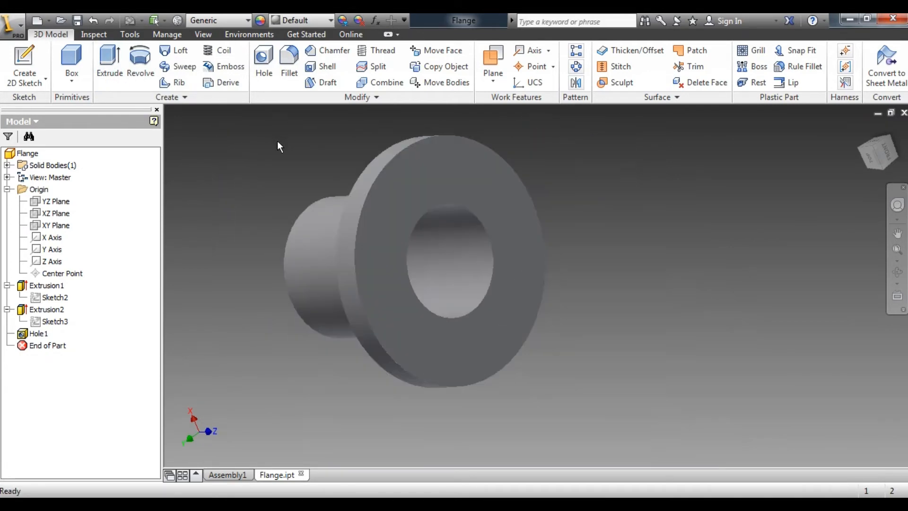
click(24, 61)
click(454, 170)
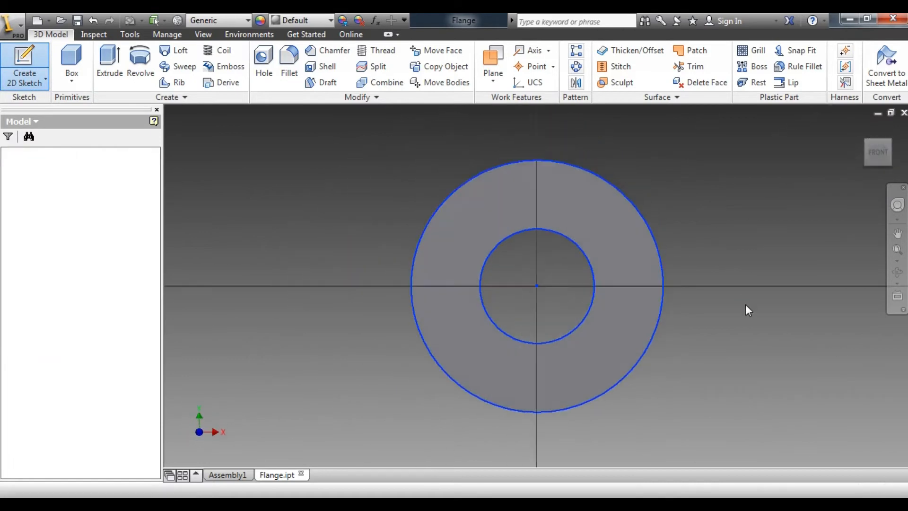
click(37, 53)
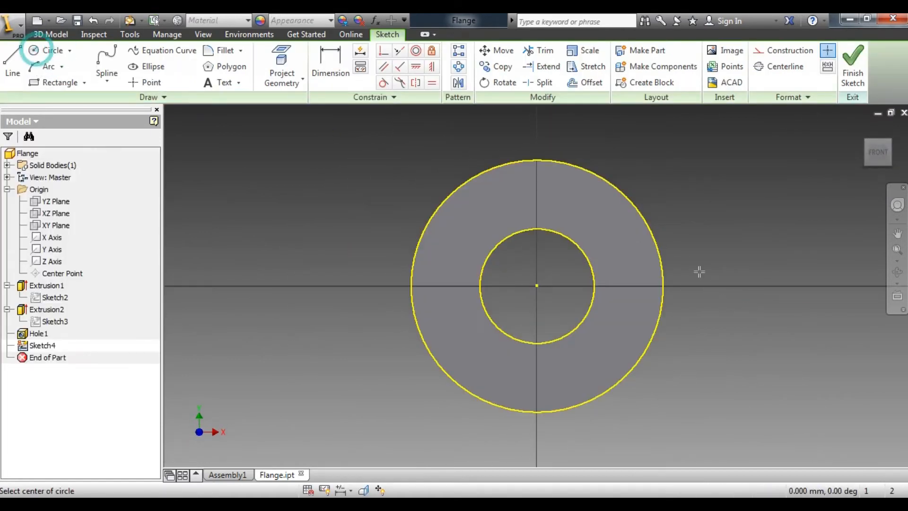
click(632, 285)
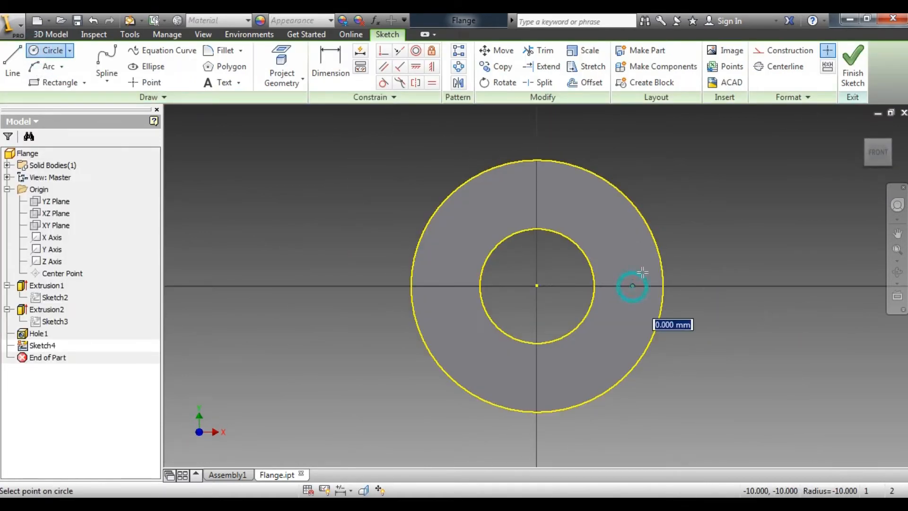
text(20)
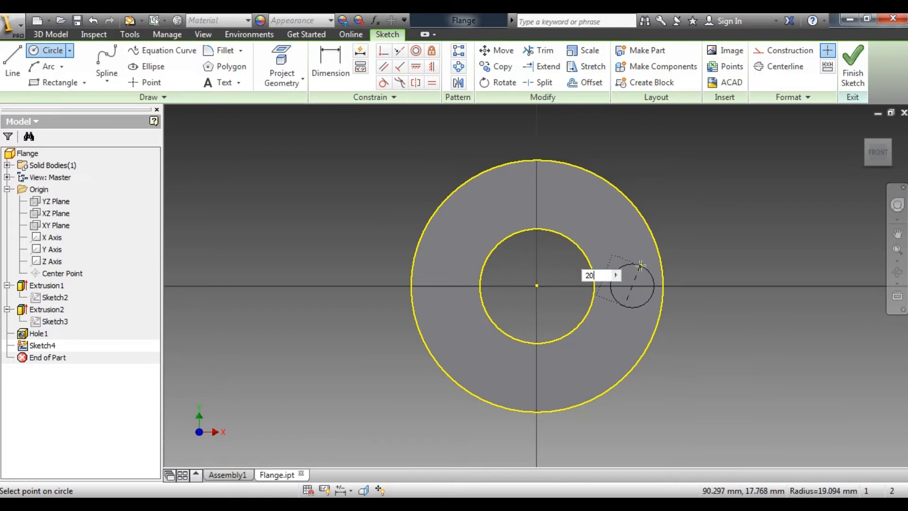
key(Return)
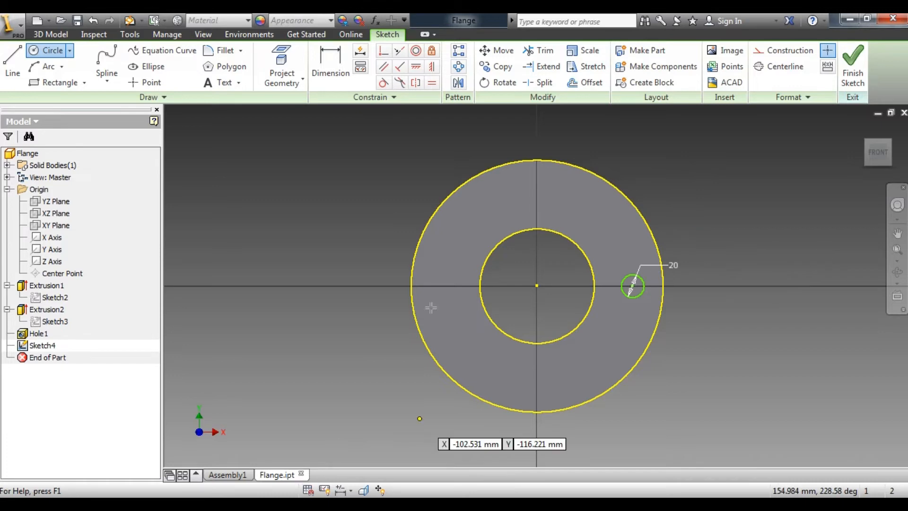
Dimension the horizontal distance from the flange centre to the small circle's centre as 192/2, checking the pitch circle in the PDF.
click(330, 67)
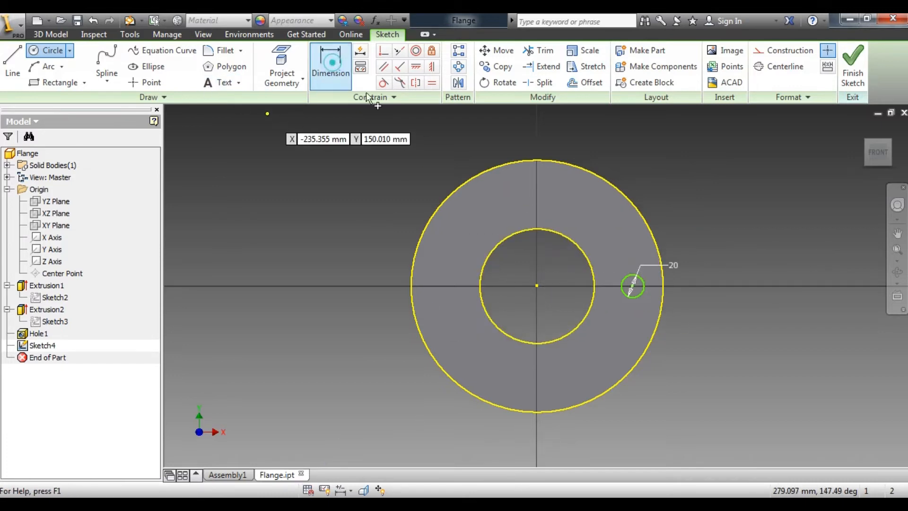
click(536, 285)
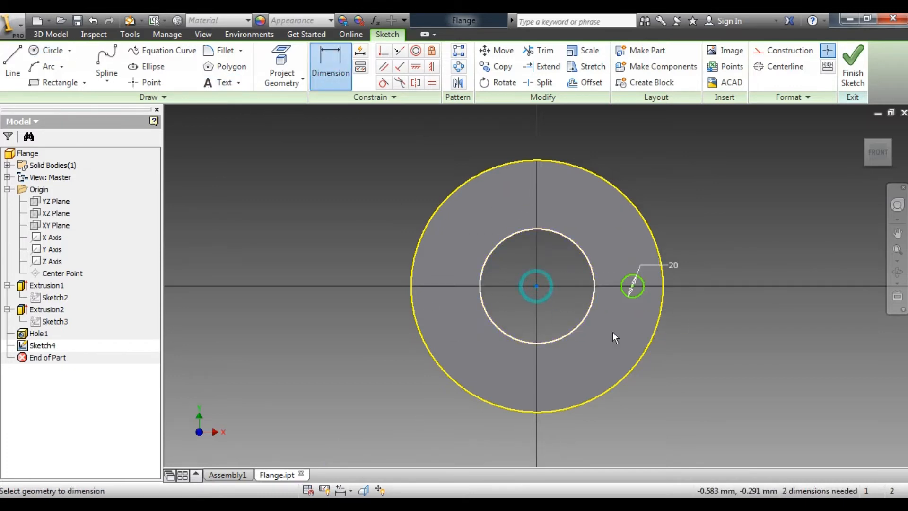
click(632, 285)
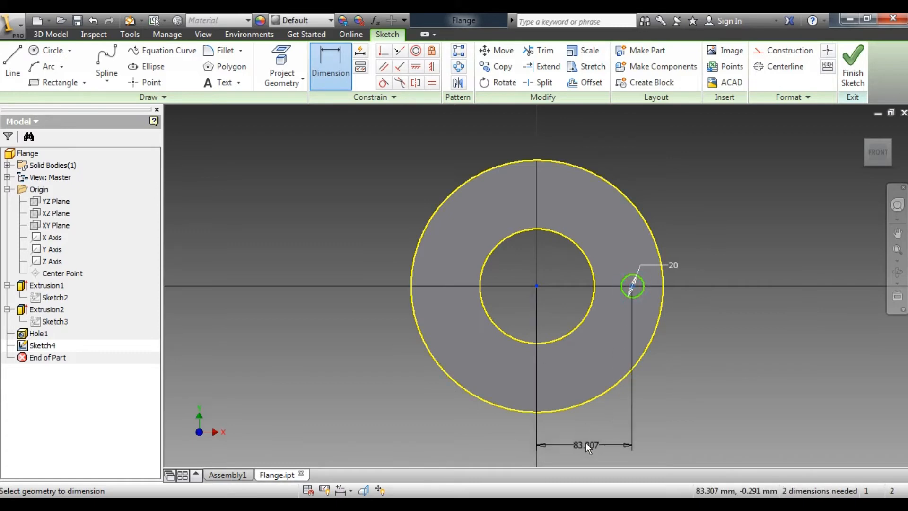
click(584, 441)
text(192/2)
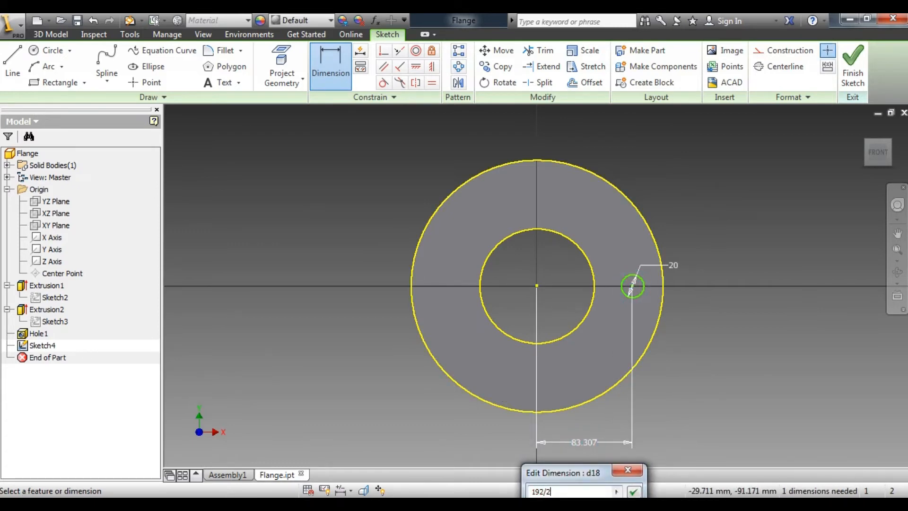
click(304, 502)
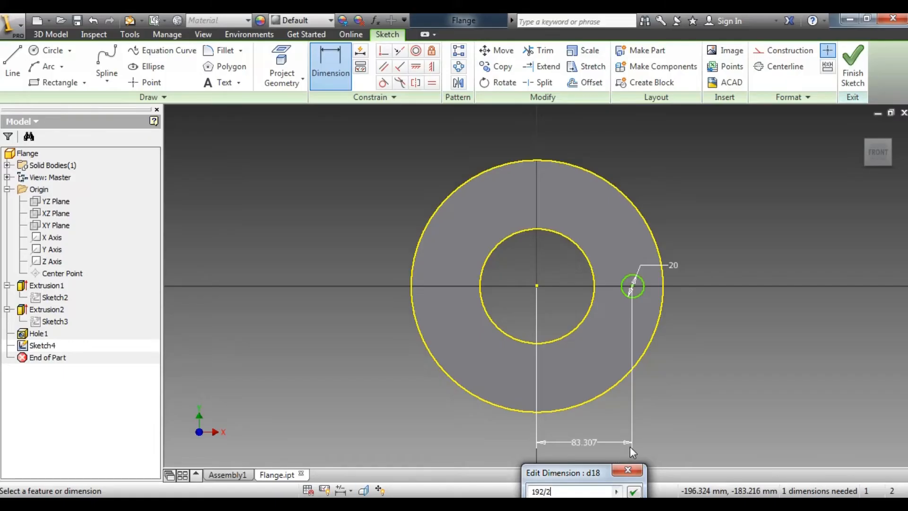
key(Return)
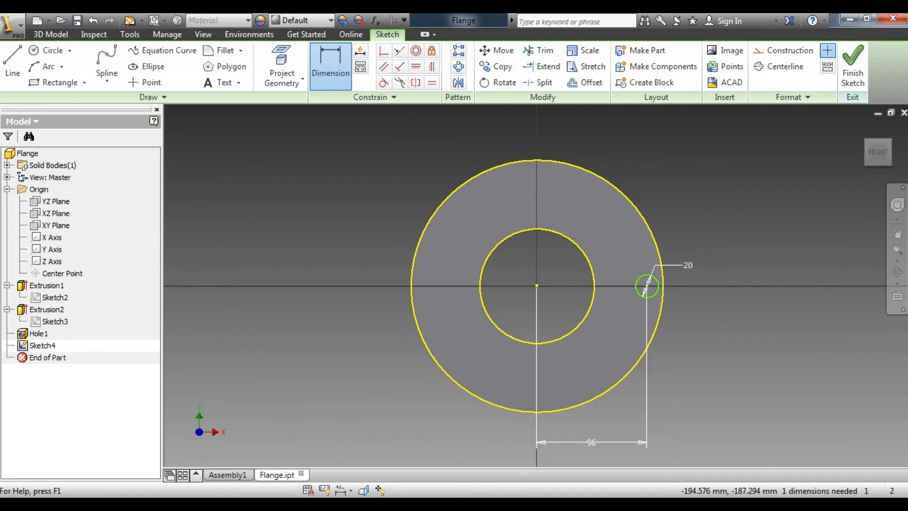
Set up a circular sketch pattern of the 20 mm circle around the flange's centre point, consulting the PDF's bolt hole callout.
click(267, 502)
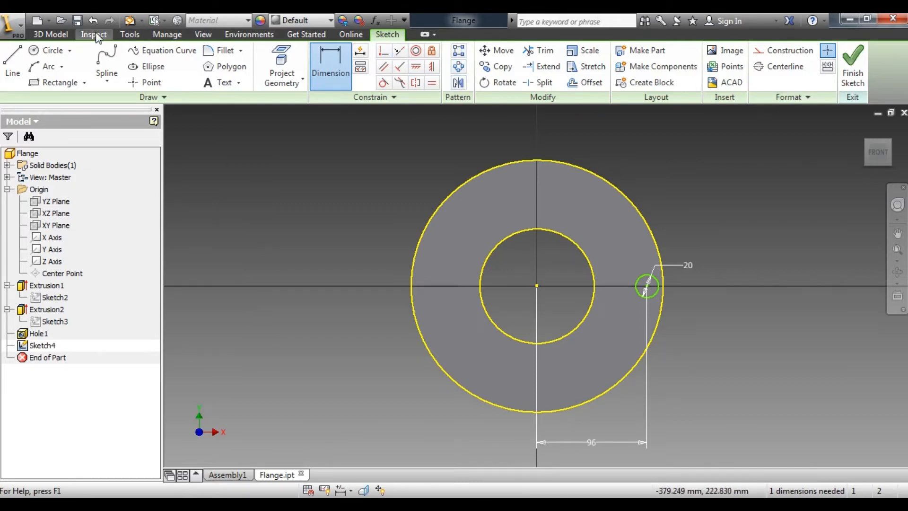
click(47, 34)
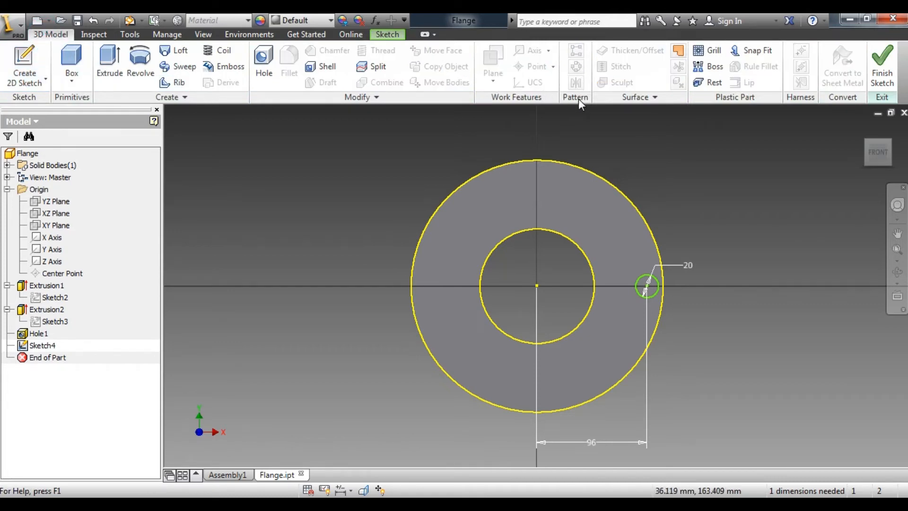
click(387, 34)
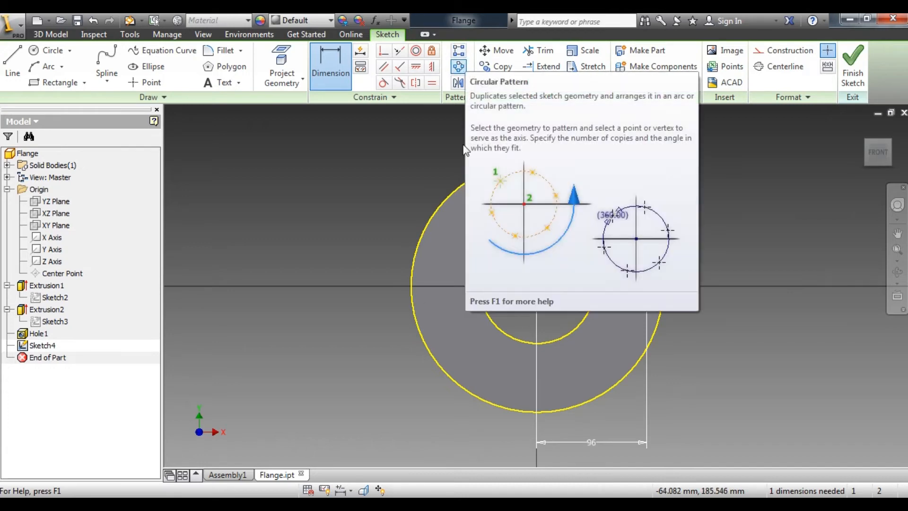
click(308, 503)
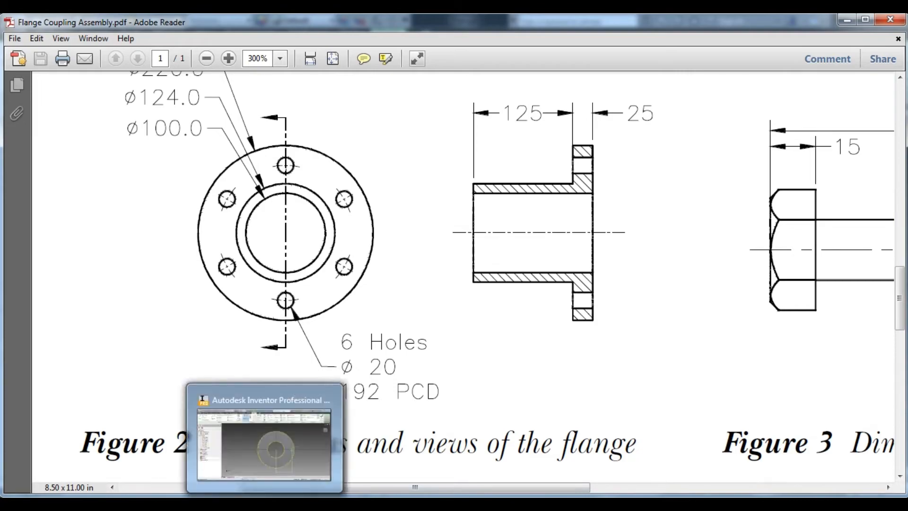
click(265, 504)
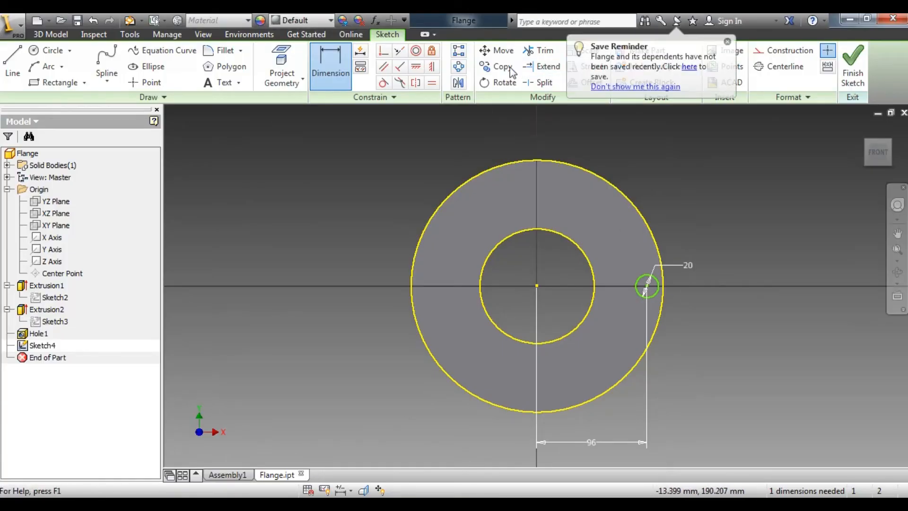
click(458, 66)
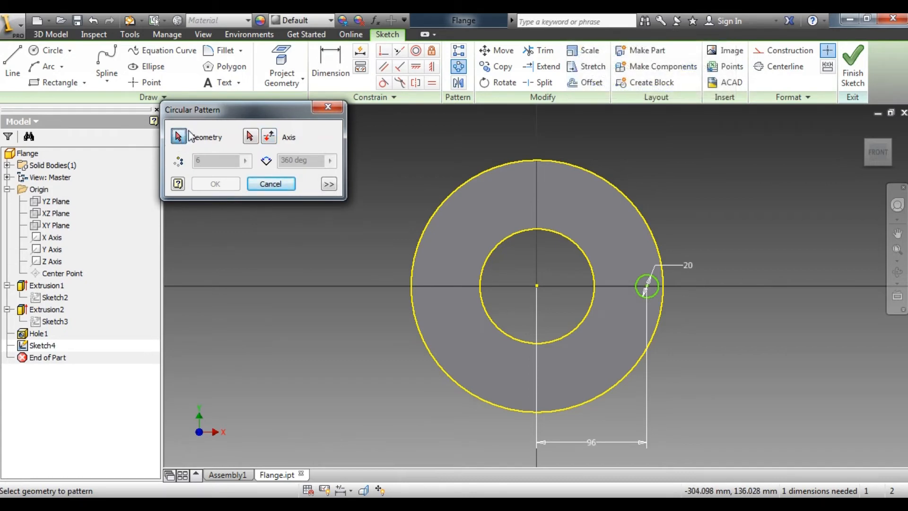
click(648, 281)
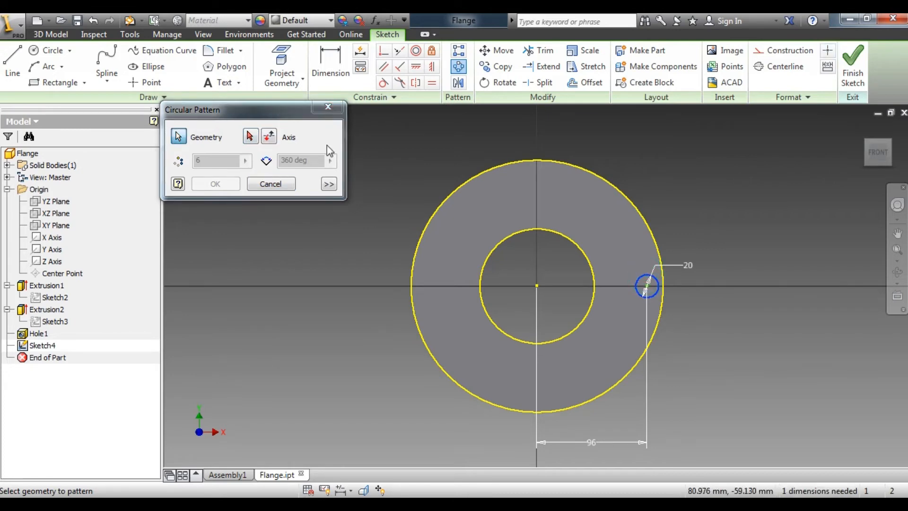
click(251, 137)
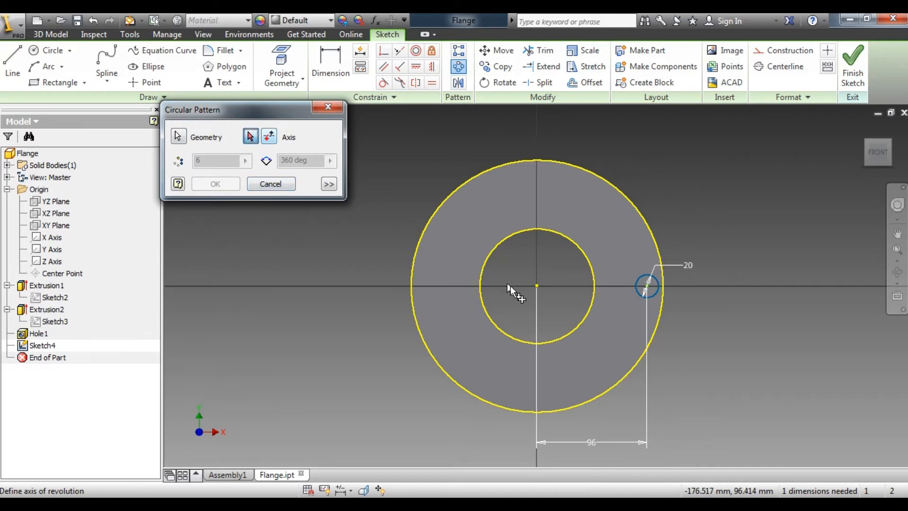
click(536, 285)
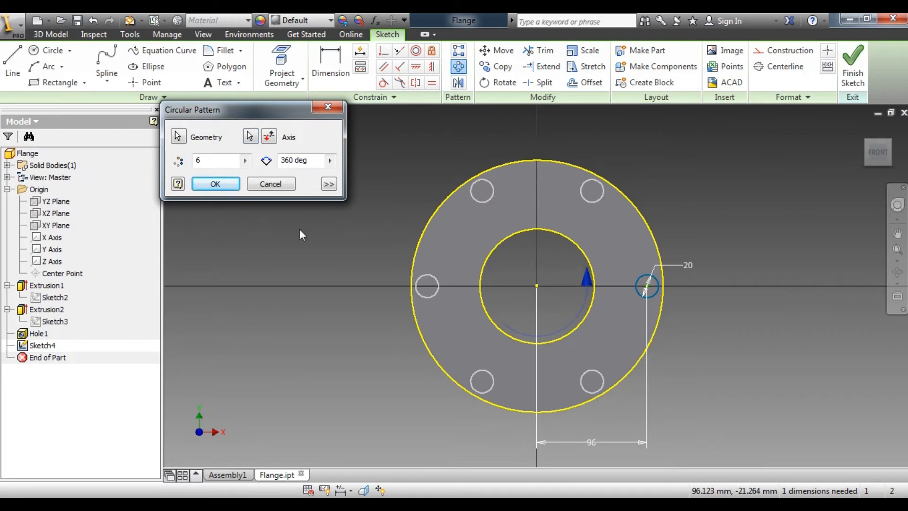
Check the hole count in the PDF and create the circular pattern with 6 instances over 360 degrees.
double_click(197, 161)
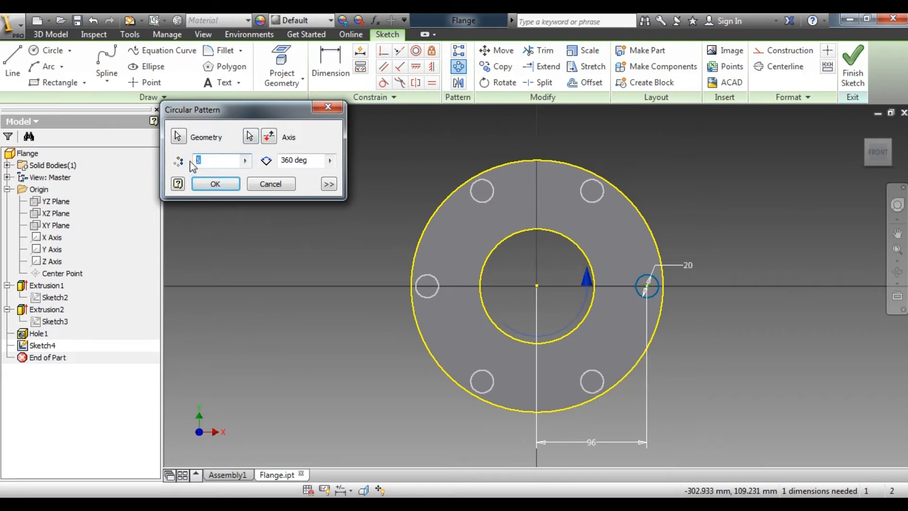
click(314, 506)
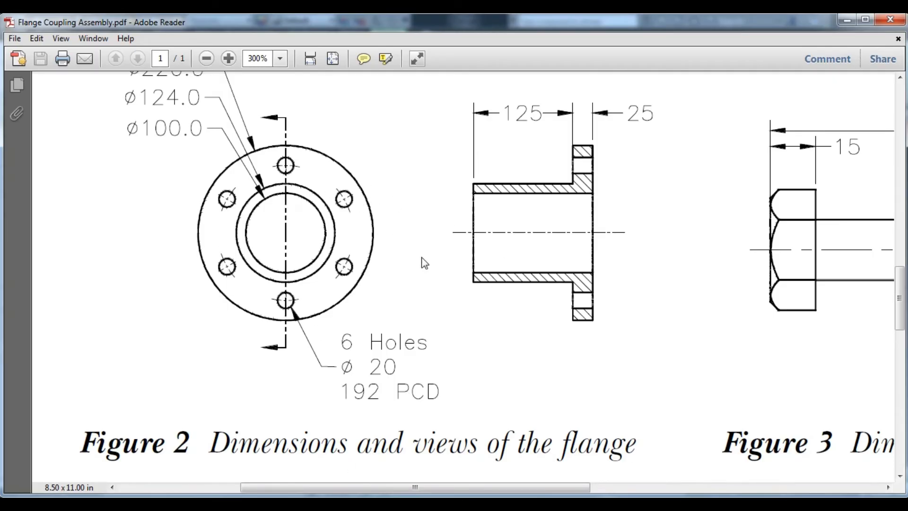
key(alt+Tab)
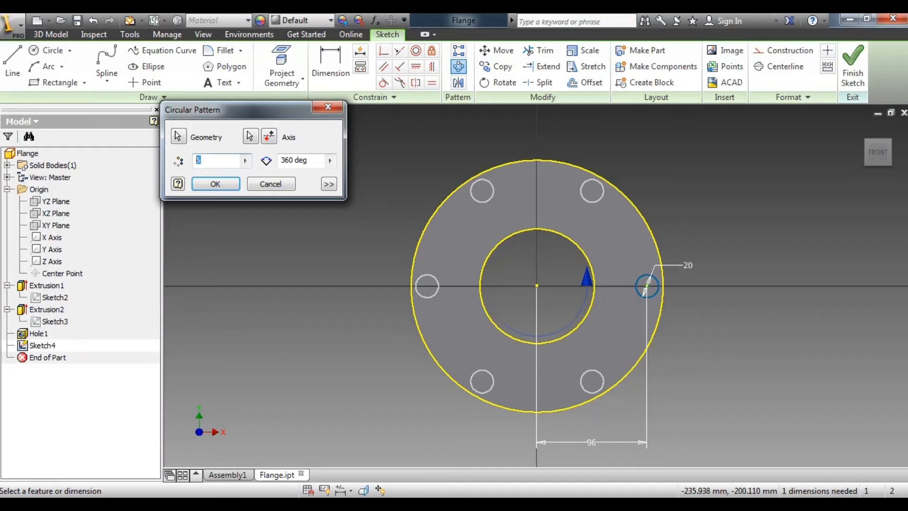
click(215, 184)
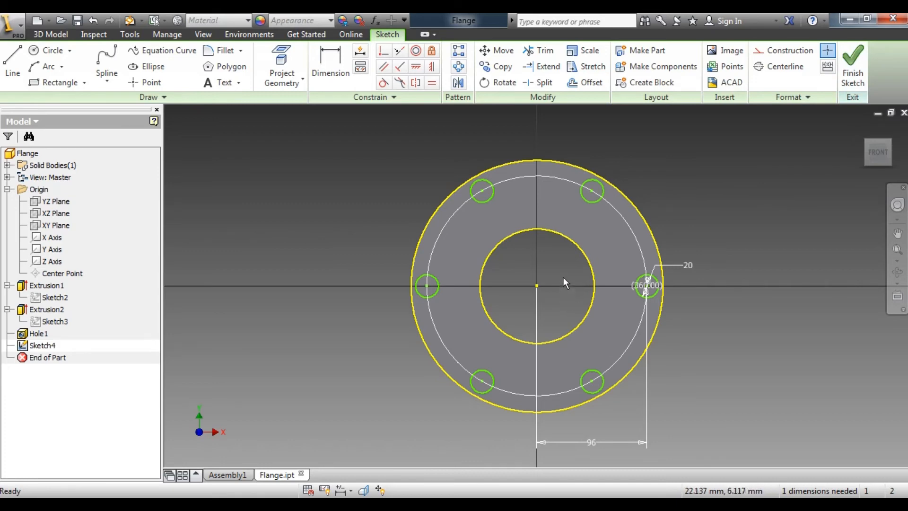
Finish the sketch and select all six patterned 20 mm circles as profiles for an Extrude.
click(852, 61)
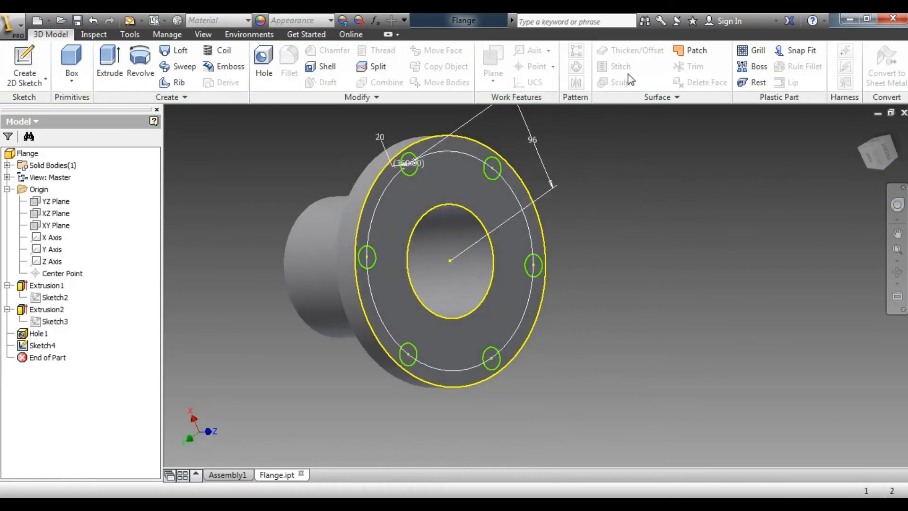
click(116, 64)
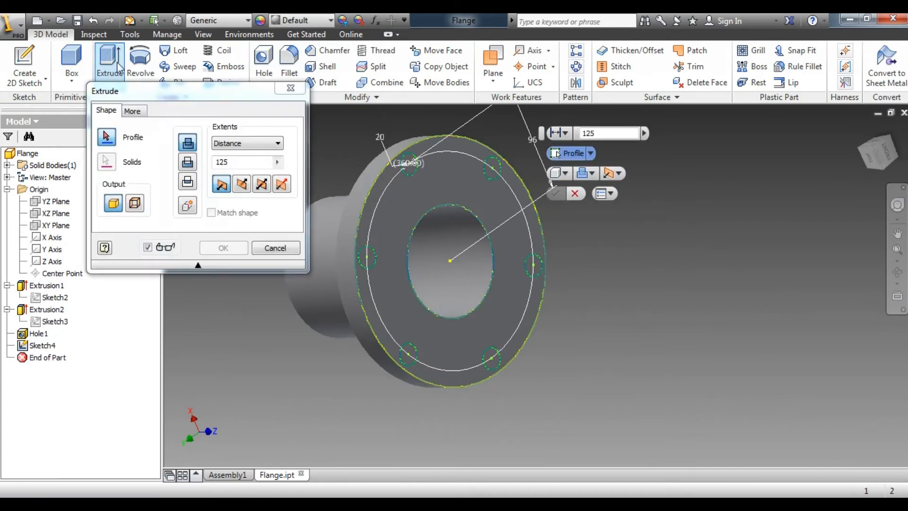
click(408, 165)
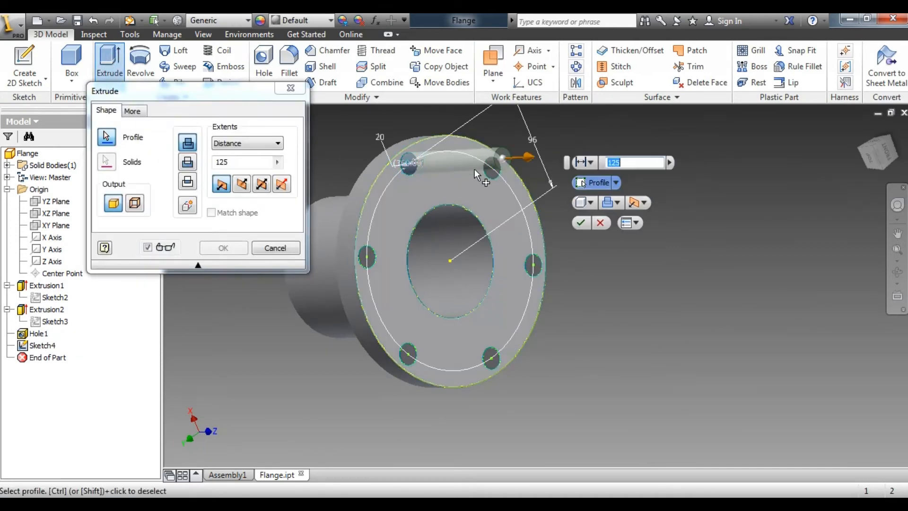
click(494, 174)
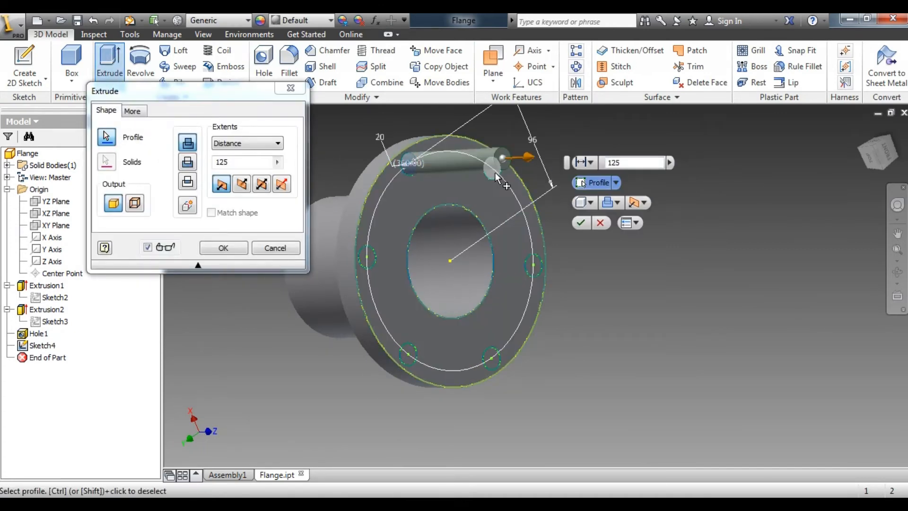
click(534, 269)
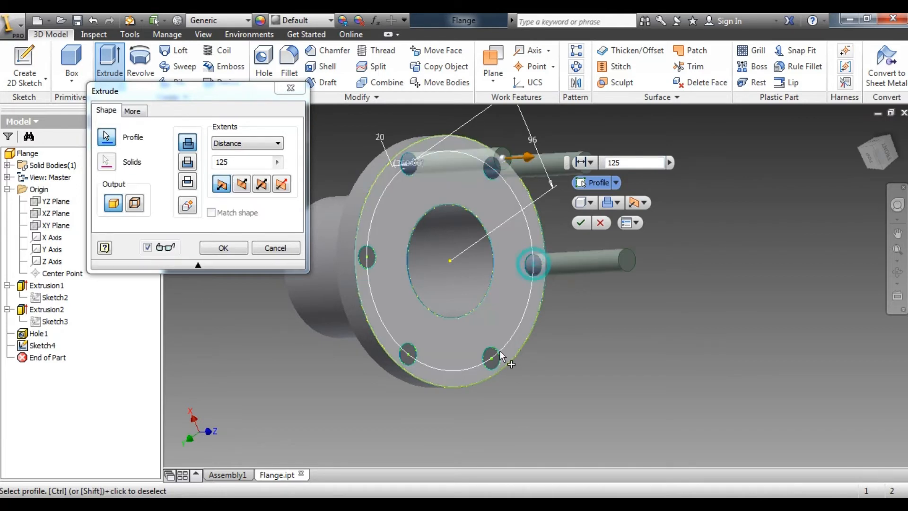
click(479, 362)
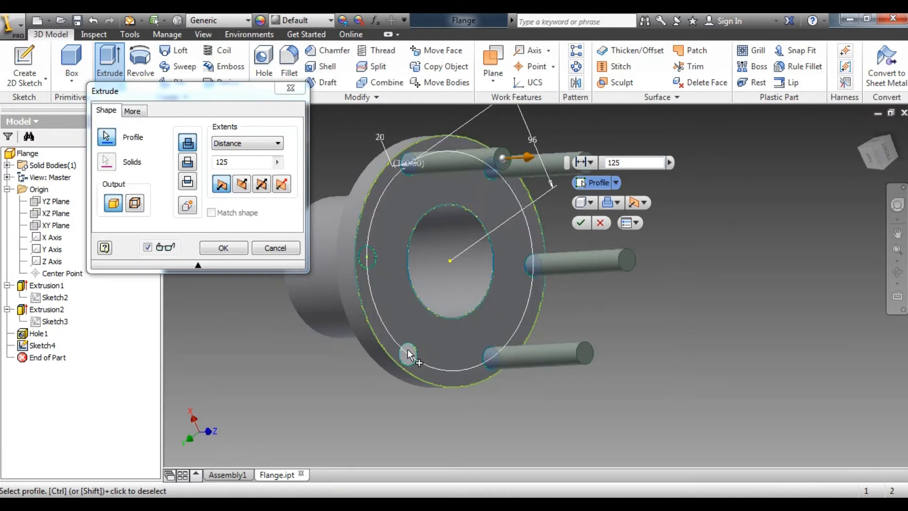
click(407, 350)
click(368, 257)
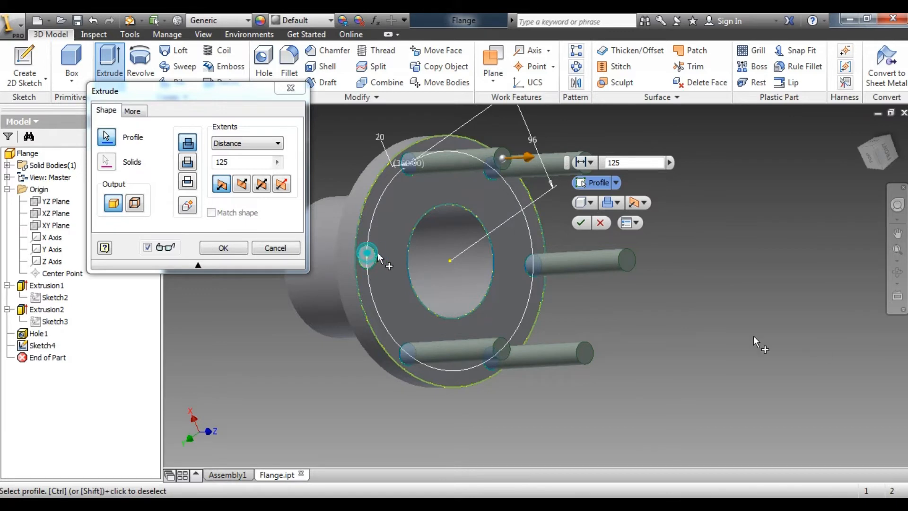
Cut the six circles through the flange disc with the extent set to All, checking the hole depth in the PDF.
click(873, 162)
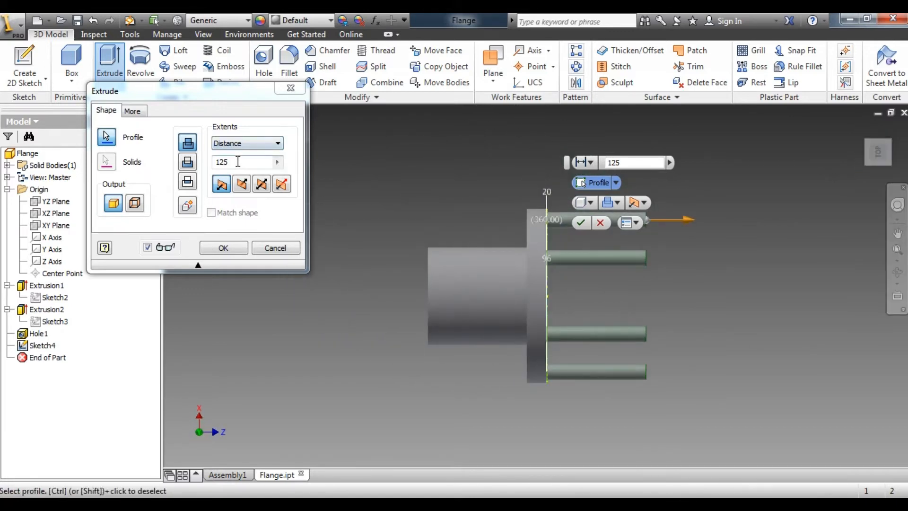
click(192, 164)
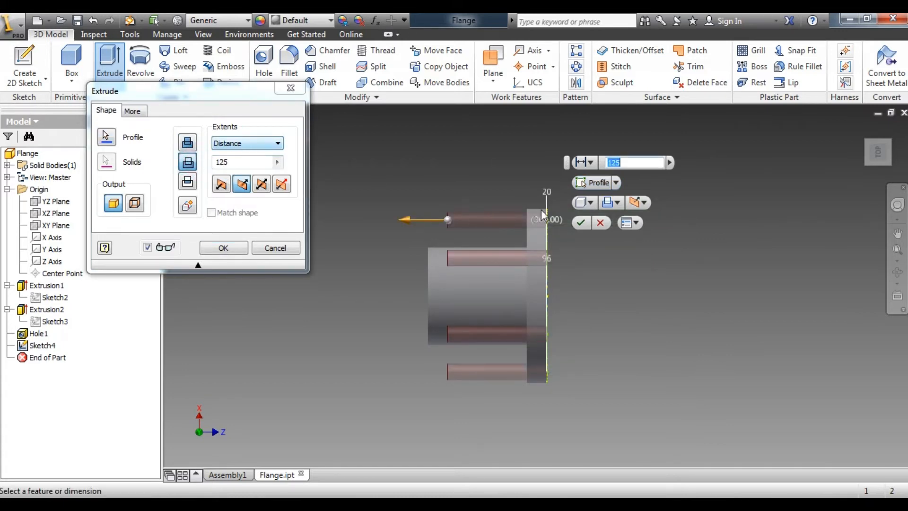
scroll(541, 210, down, 3)
scroll(508, 286, up, 3)
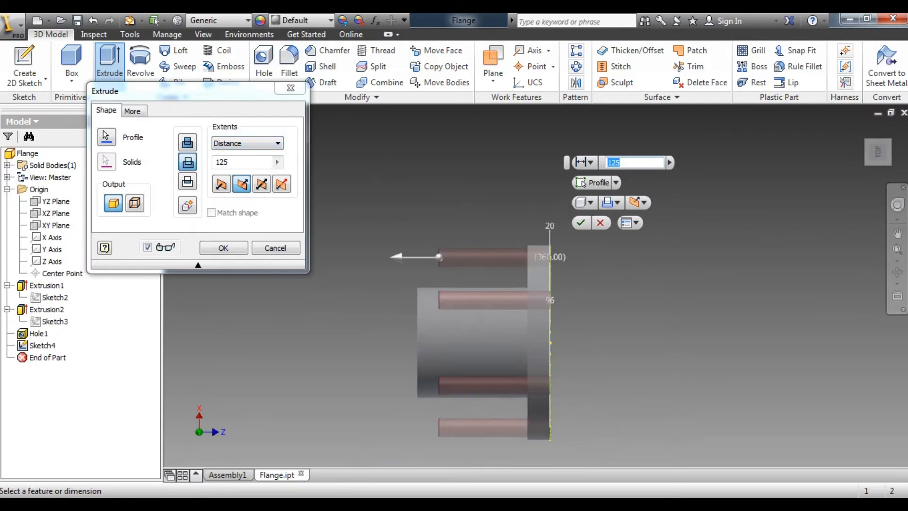
key(alt+Tab)
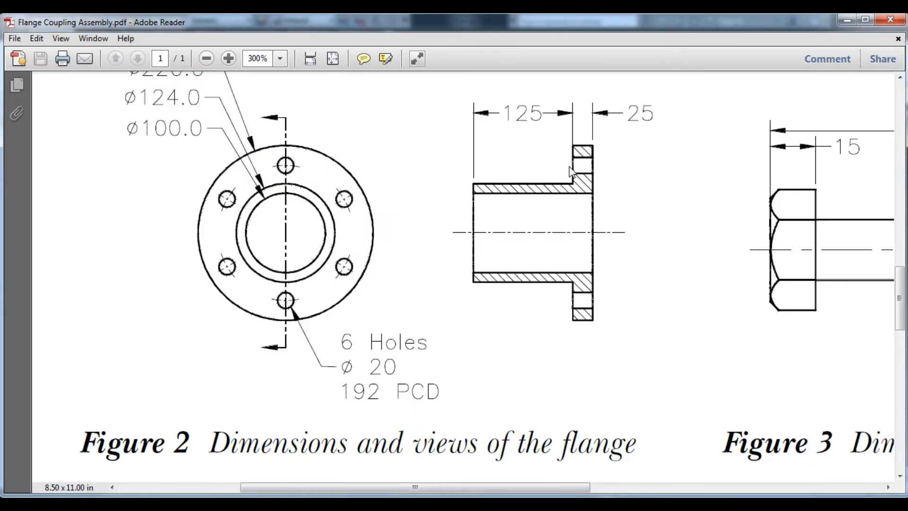
key(alt+Tab)
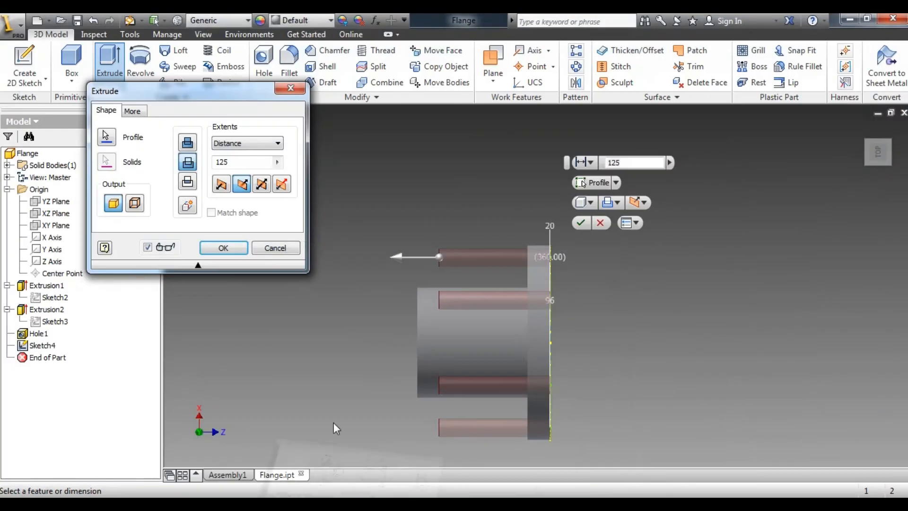
click(246, 143)
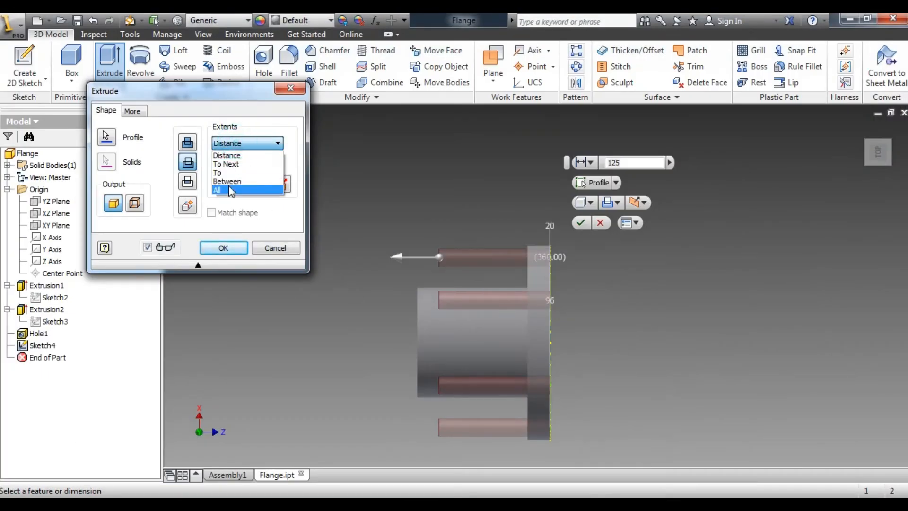
click(228, 185)
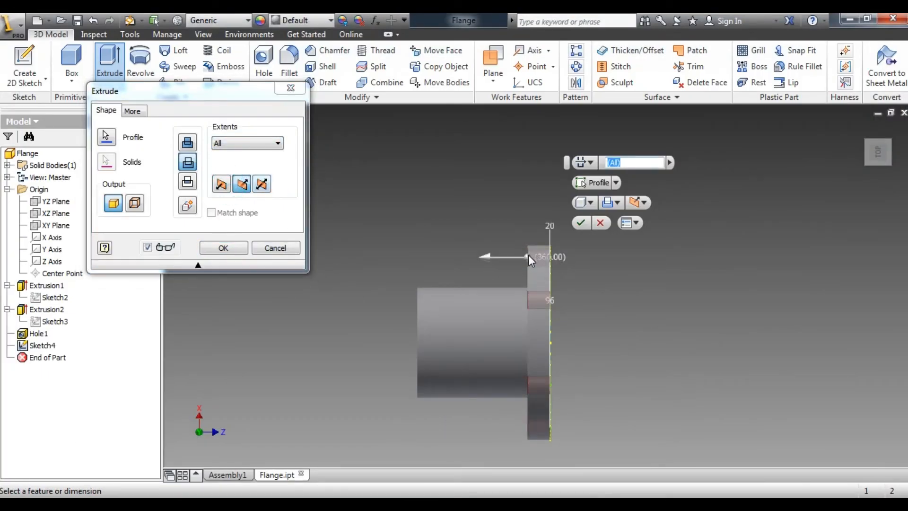
click(222, 248)
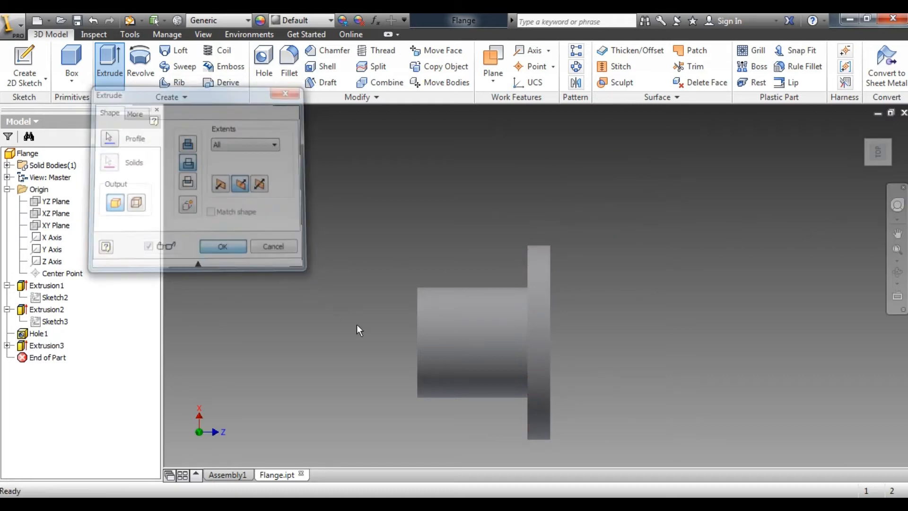
click(892, 144)
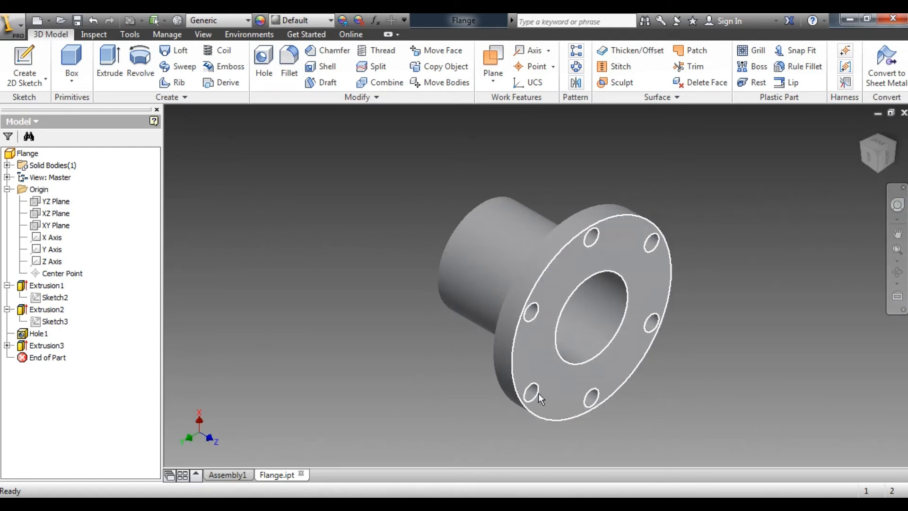
Undo the six-hole cut and the circular sketch pattern, leaving only the single 20 mm circle in the sketch.
click(7, 345)
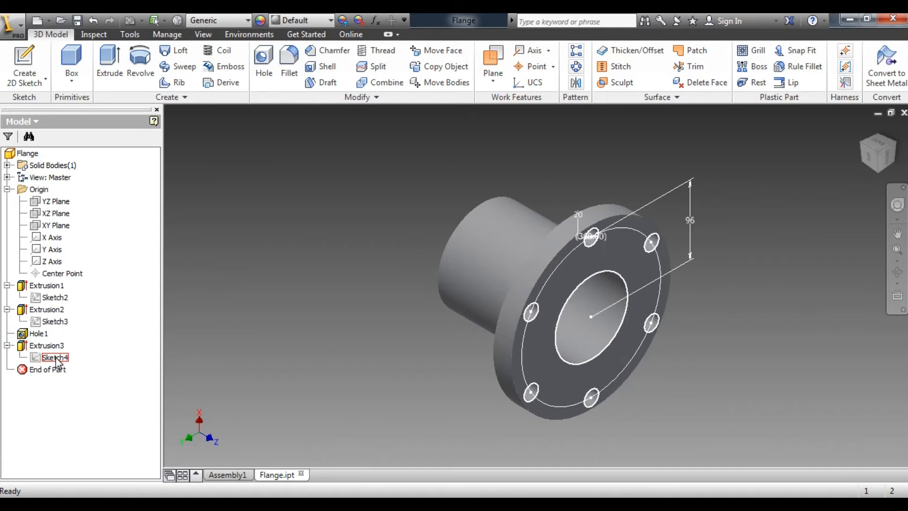
click(57, 360)
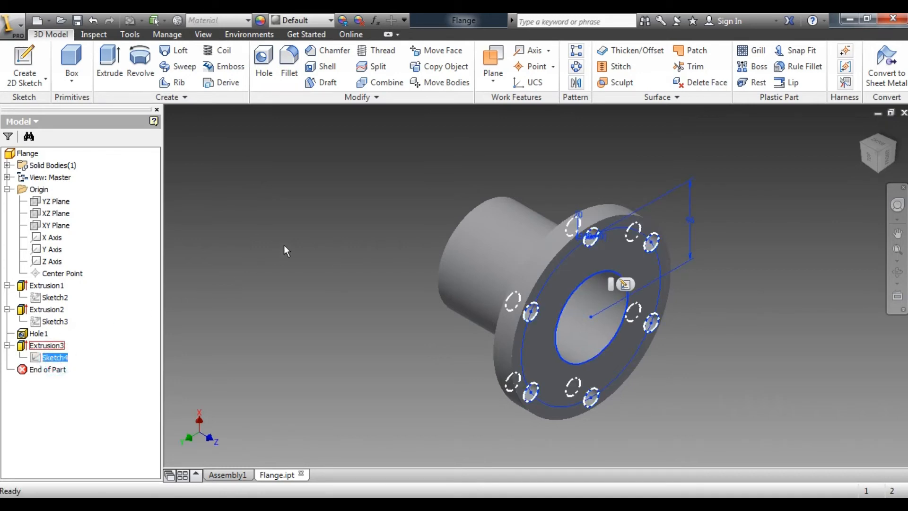
click(93, 20)
click(93, 20)
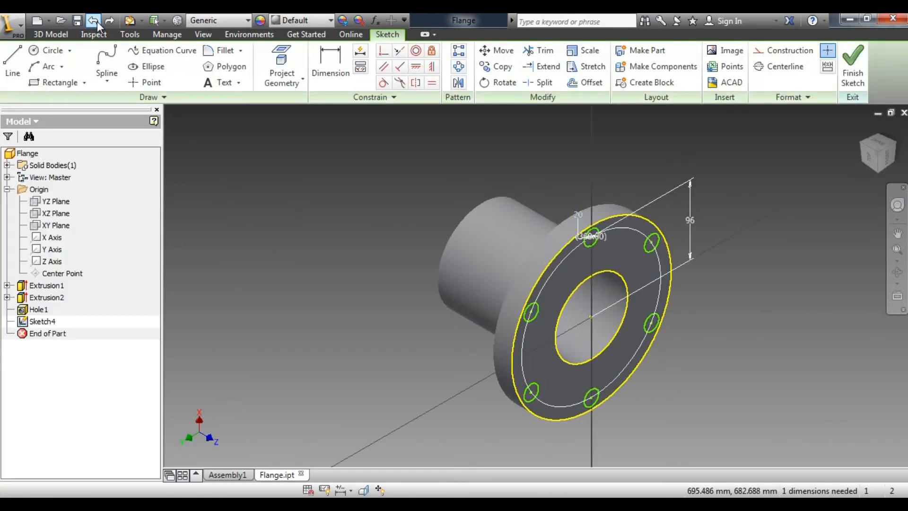
click(93, 21)
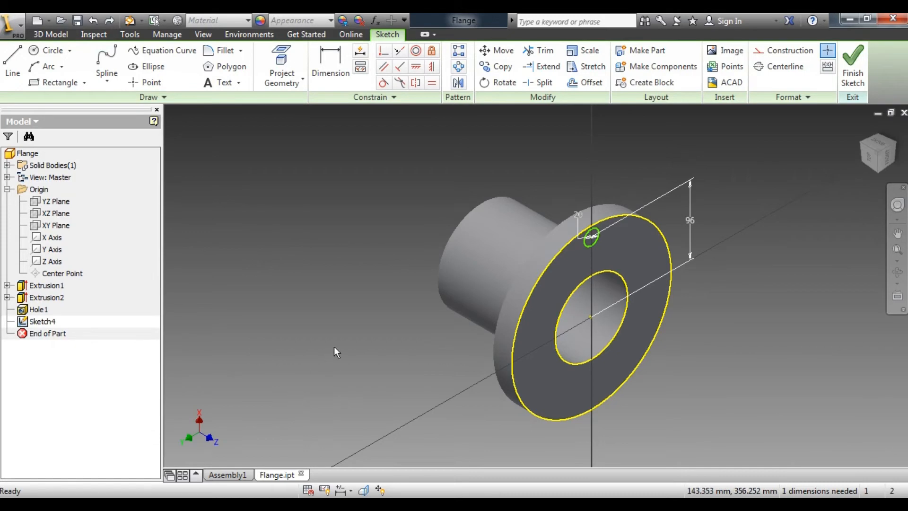
Finish the sketch and cut the single 20 mm circle through the flange disc with the extent set to All.
click(861, 73)
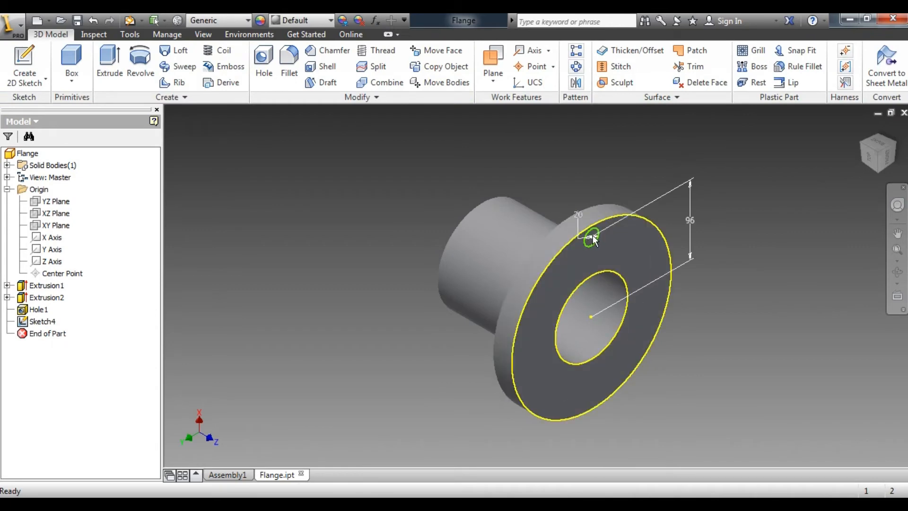
click(109, 64)
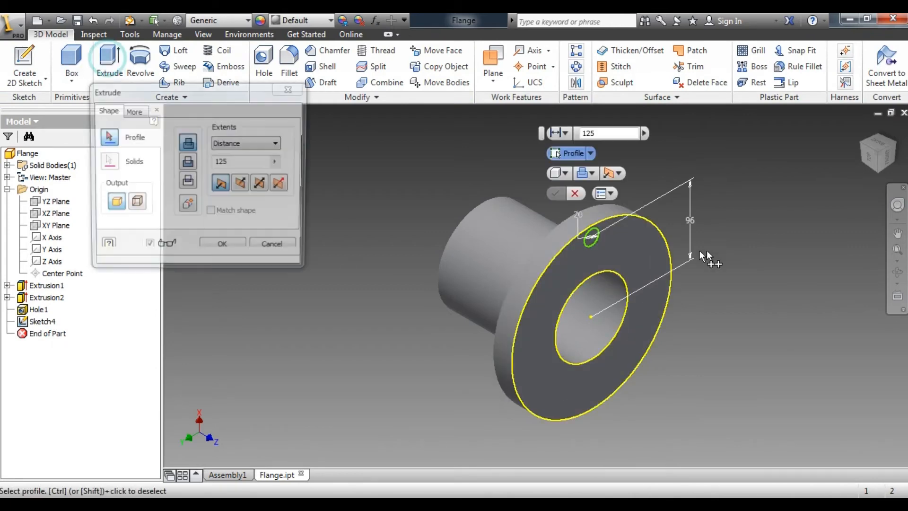
scroll(594, 246, up, 3)
click(594, 251)
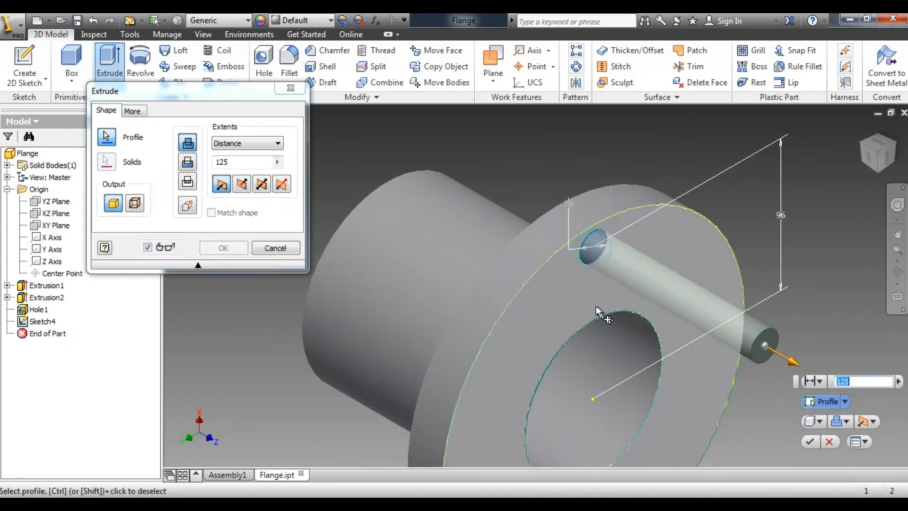
click(869, 162)
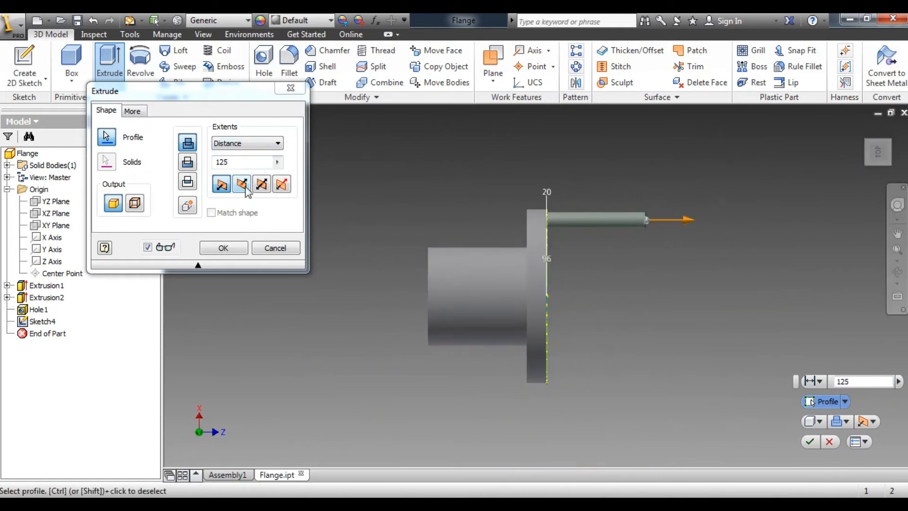
click(187, 162)
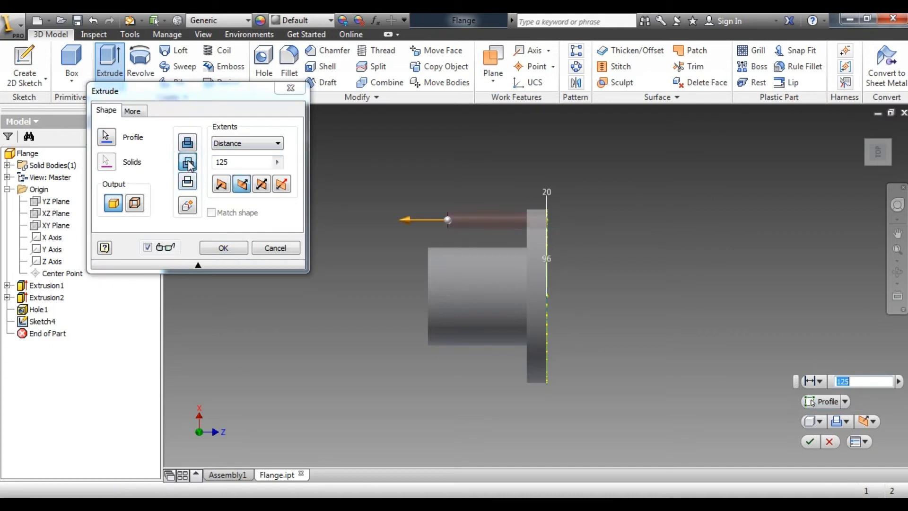
click(255, 143)
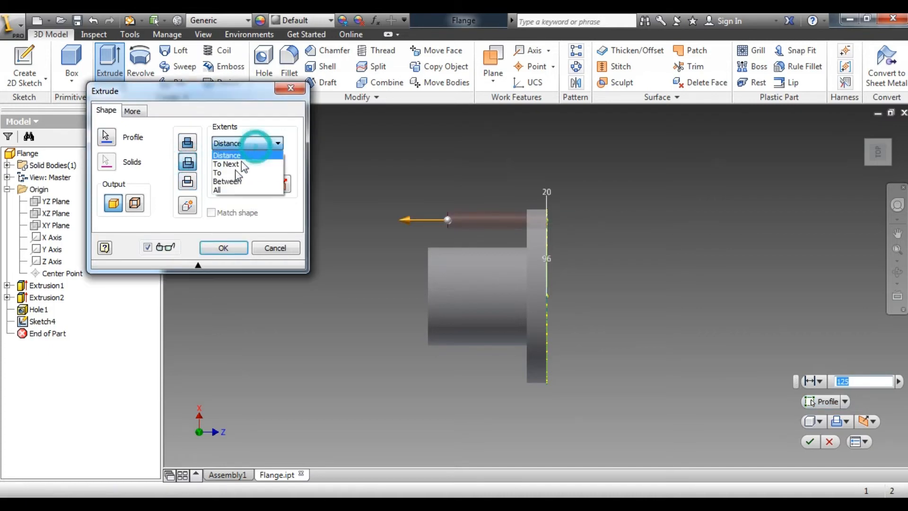
click(218, 190)
click(223, 248)
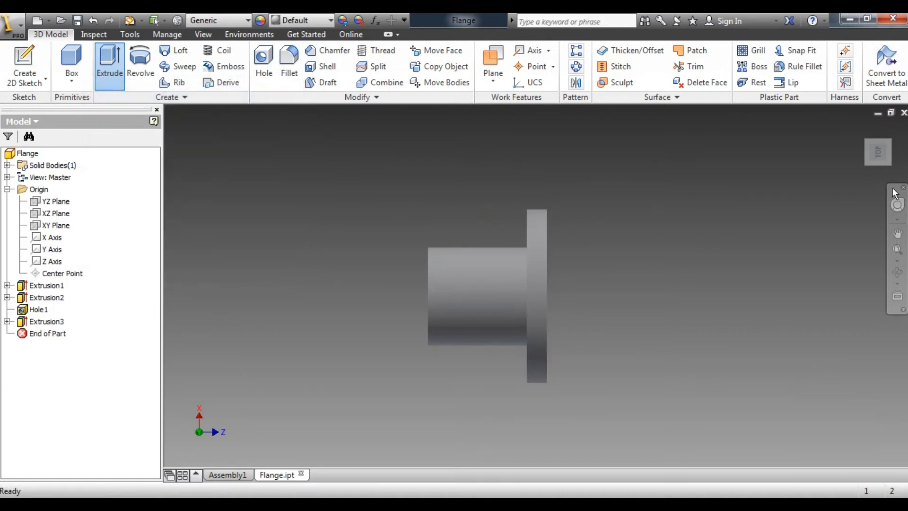
click(865, 150)
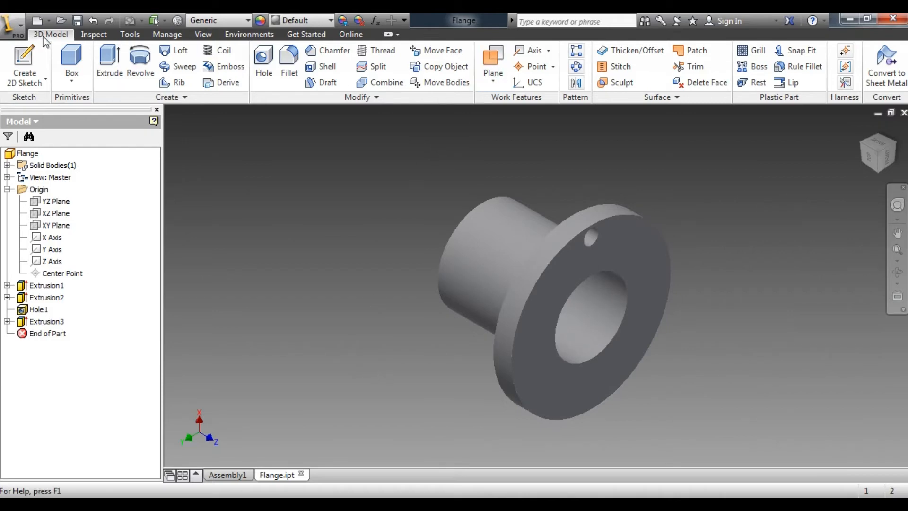
click(574, 67)
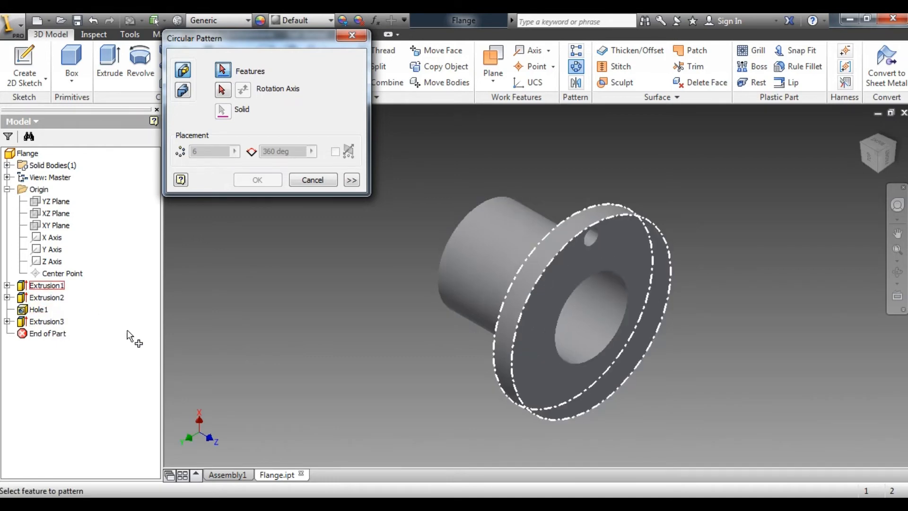
click(590, 240)
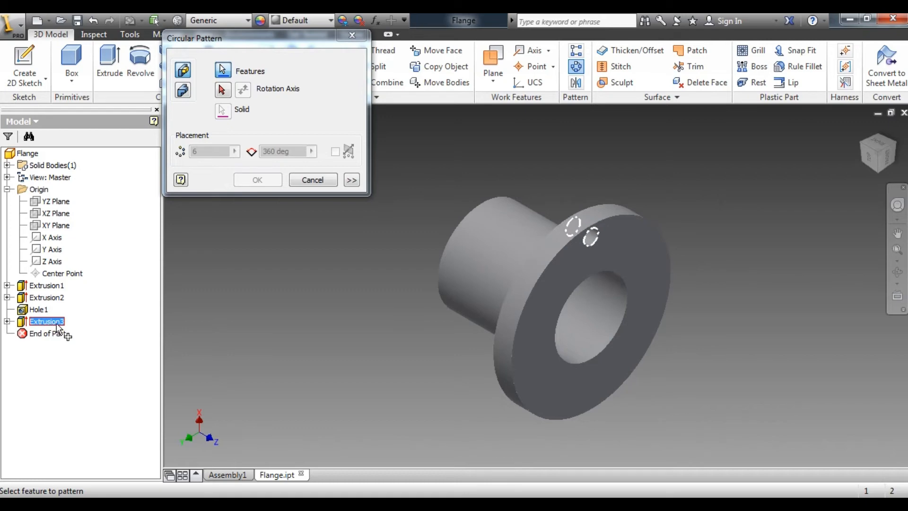
click(224, 70)
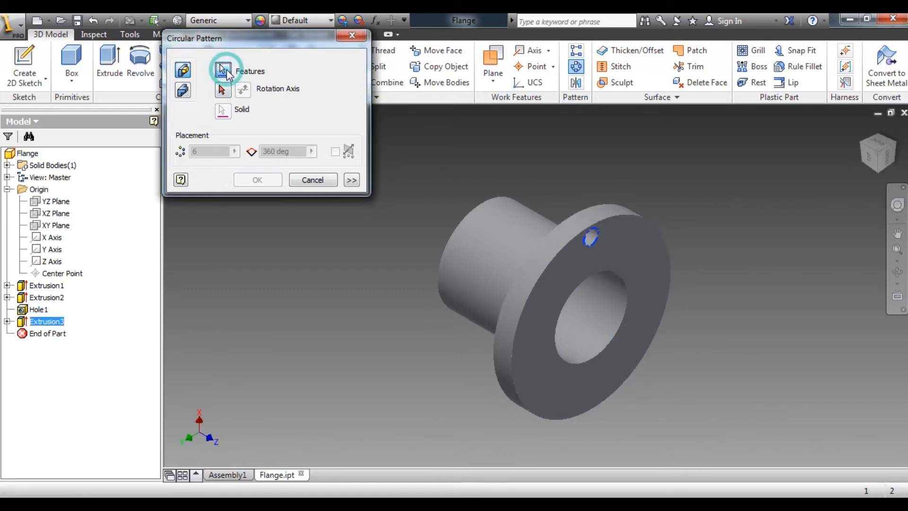
click(50, 323)
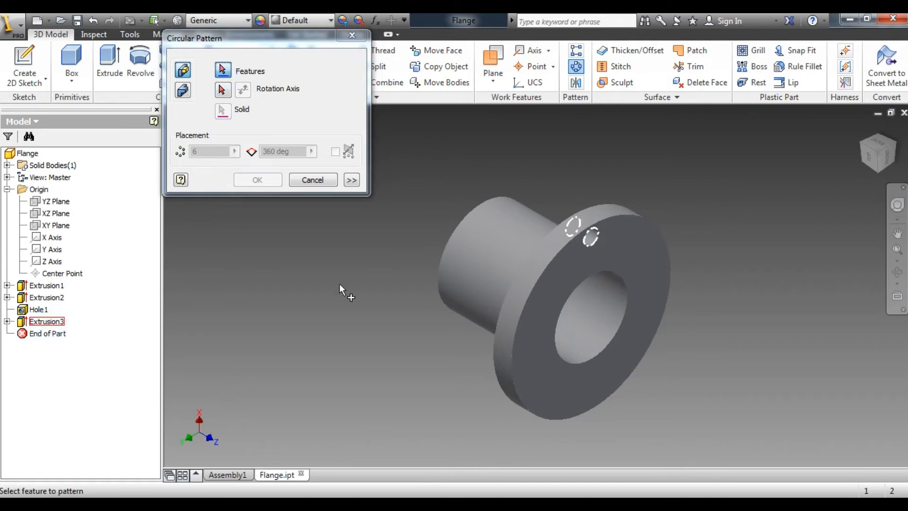
click(223, 92)
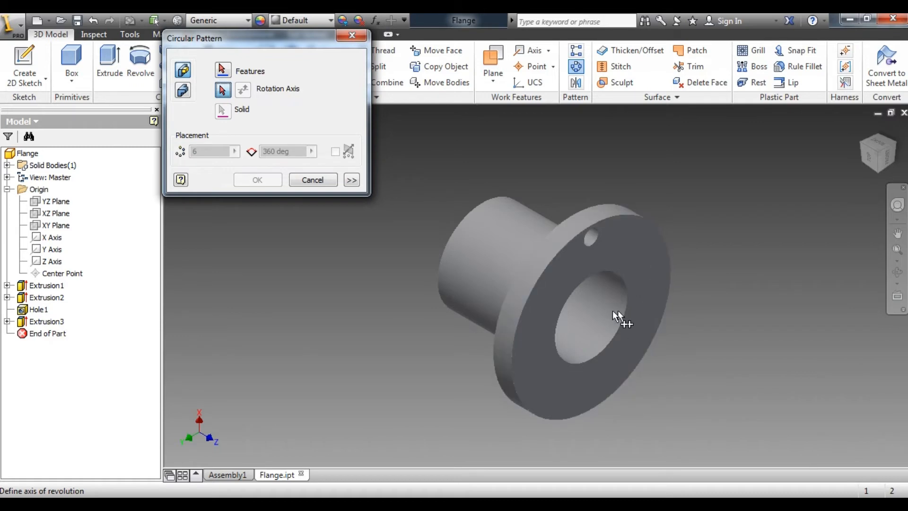
click(589, 212)
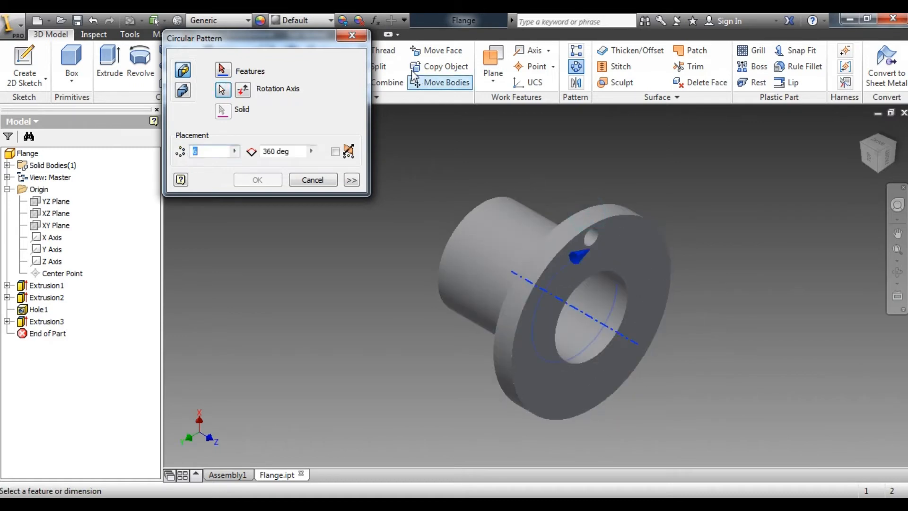
click(352, 35)
Set up a circular pattern of the bolt hole cut, Extrusion3, using the flange's central bore as the rotation axis.
click(577, 67)
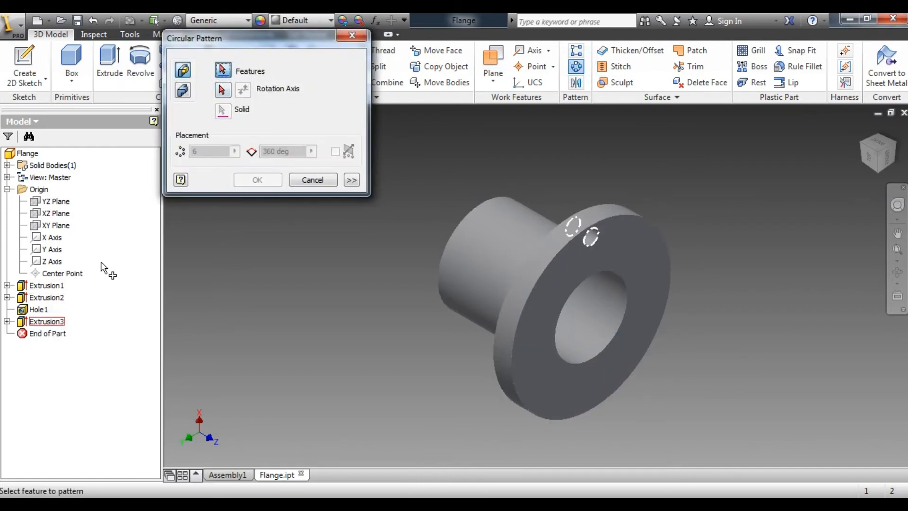
click(47, 322)
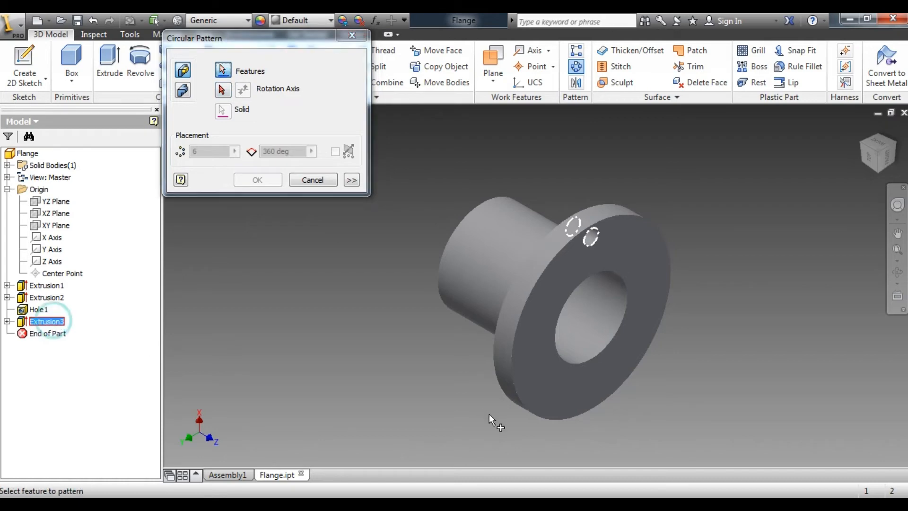
click(222, 88)
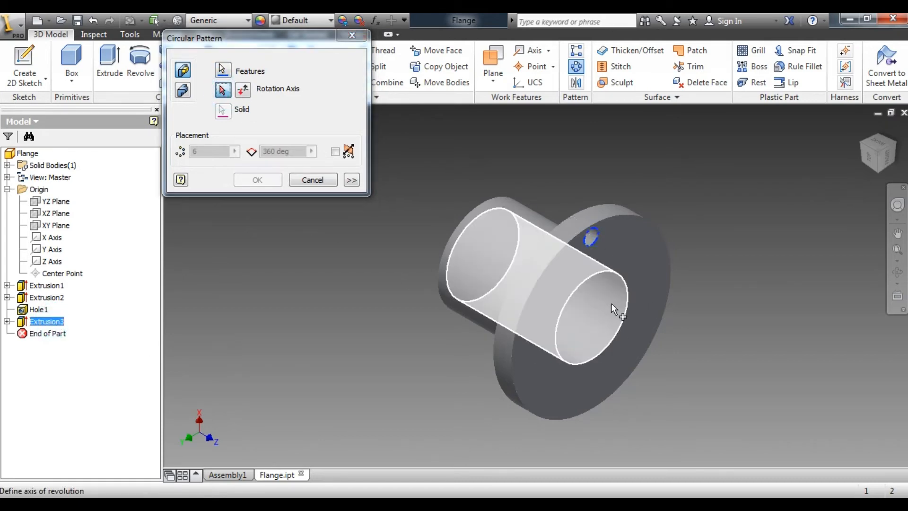
click(611, 303)
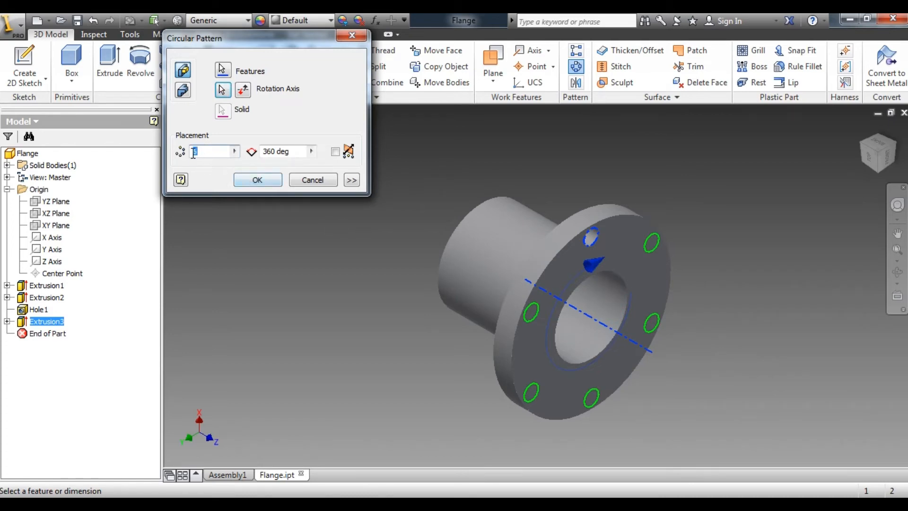
Try a 180 degree angle for the six-occurrence bolt hole pattern.
double_click(294, 151)
text(18)
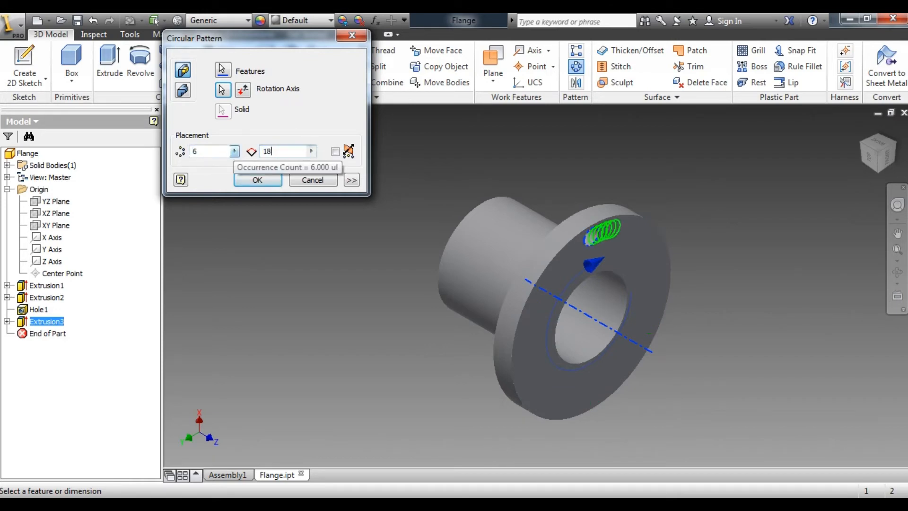
text(0)
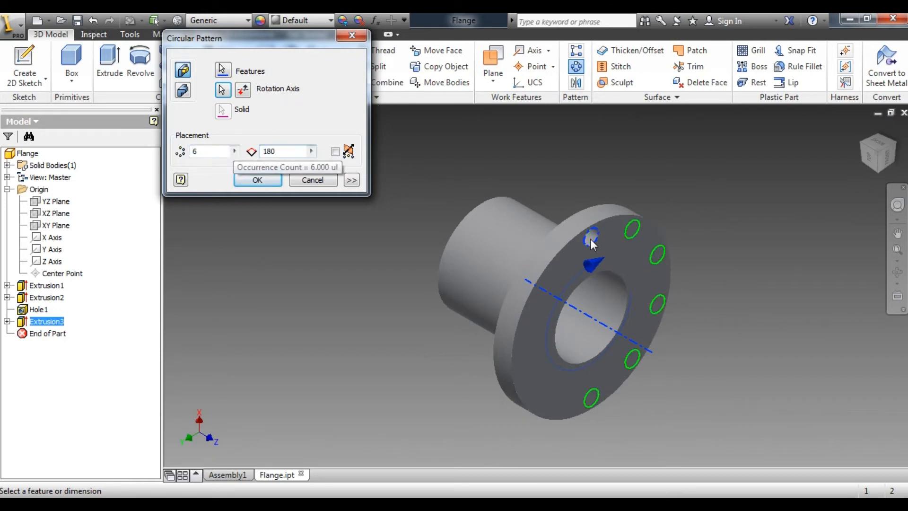
Set the pattern angle to 360 degrees and create the circular pattern of six bolt holes.
click(279, 151)
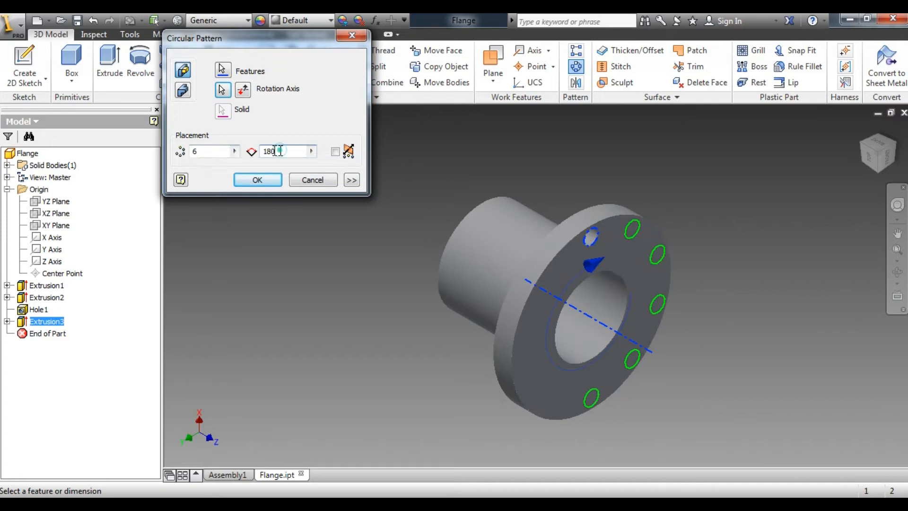
drag(279, 151, 256, 151)
text(360)
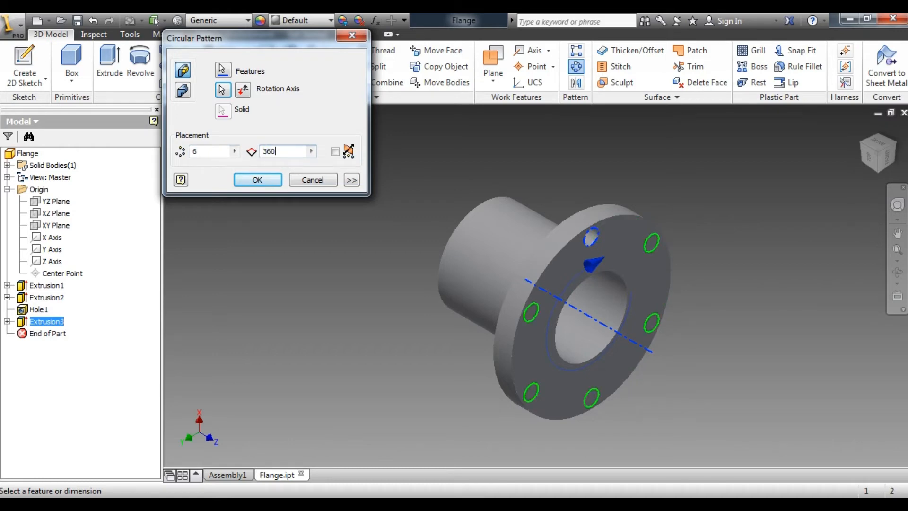
click(258, 180)
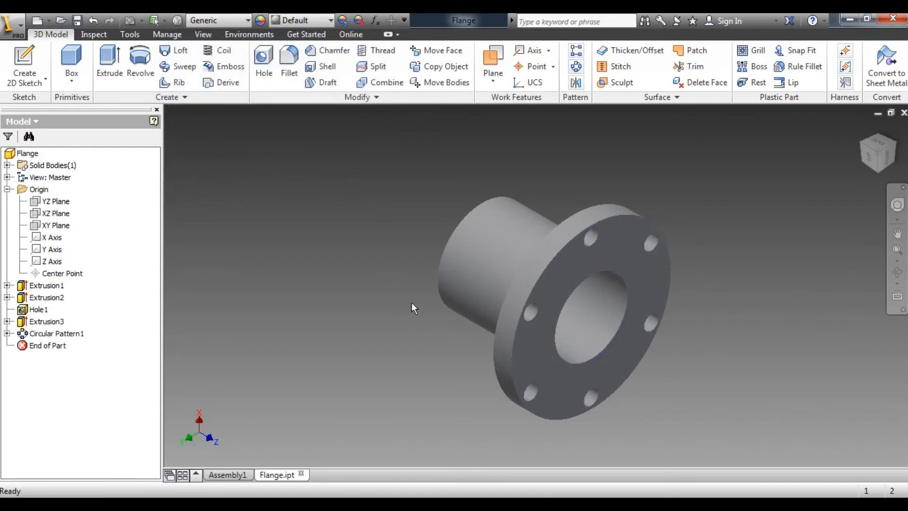
Create a new part from the Standard.ipt template and check the flange drawing in the PDF.
double_click(24, 334)
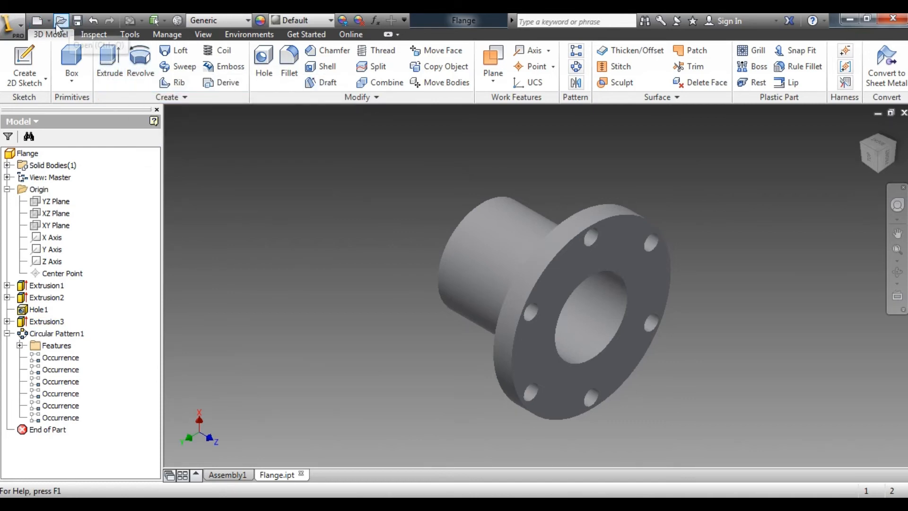
click(37, 25)
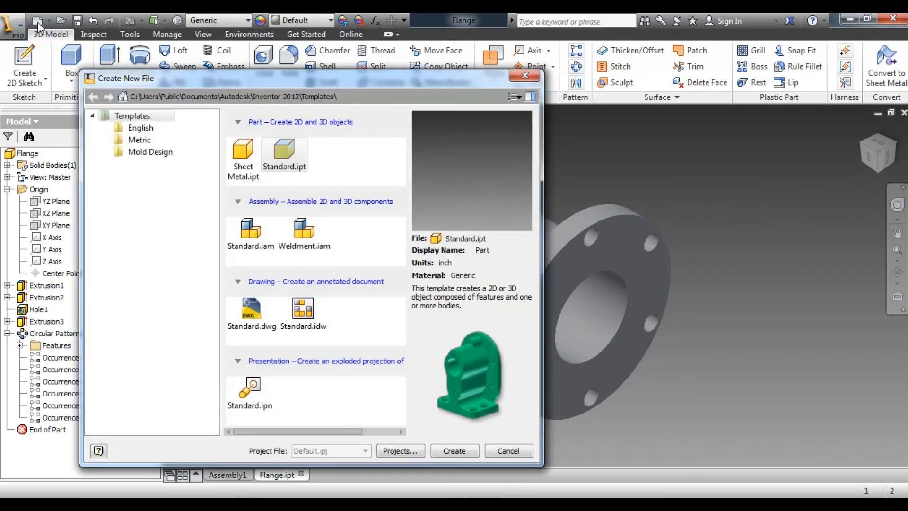
double_click(281, 157)
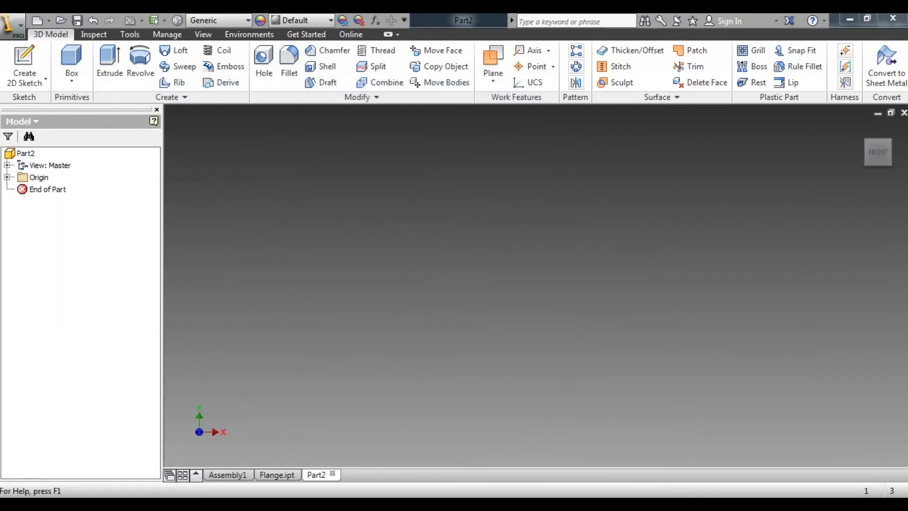
key(alt+Tab)
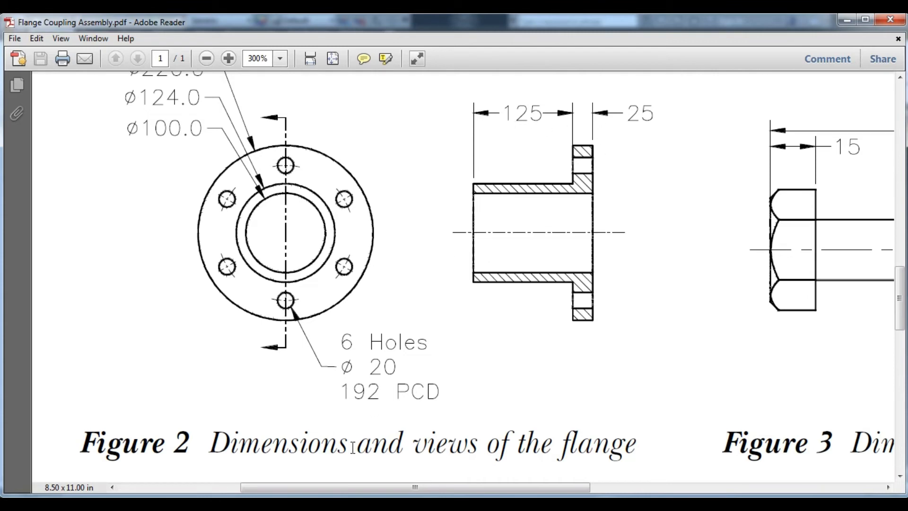
click(328, 504)
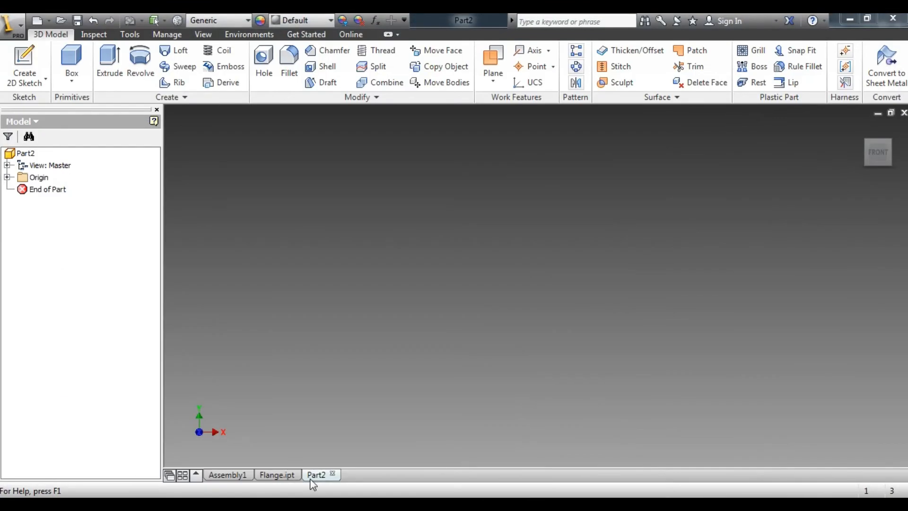
Review the features of Flange.ipt one by one, from the first extrusion to the circular pattern.
click(277, 475)
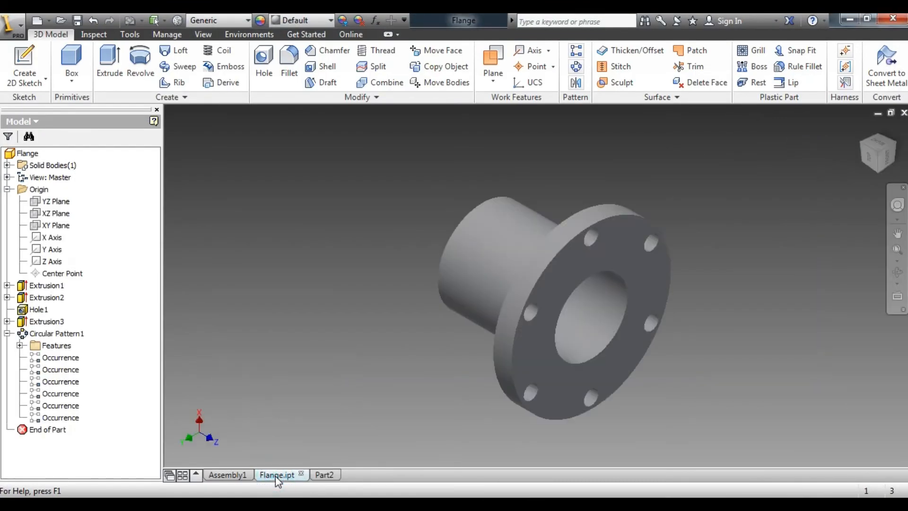
click(37, 286)
click(40, 298)
click(40, 310)
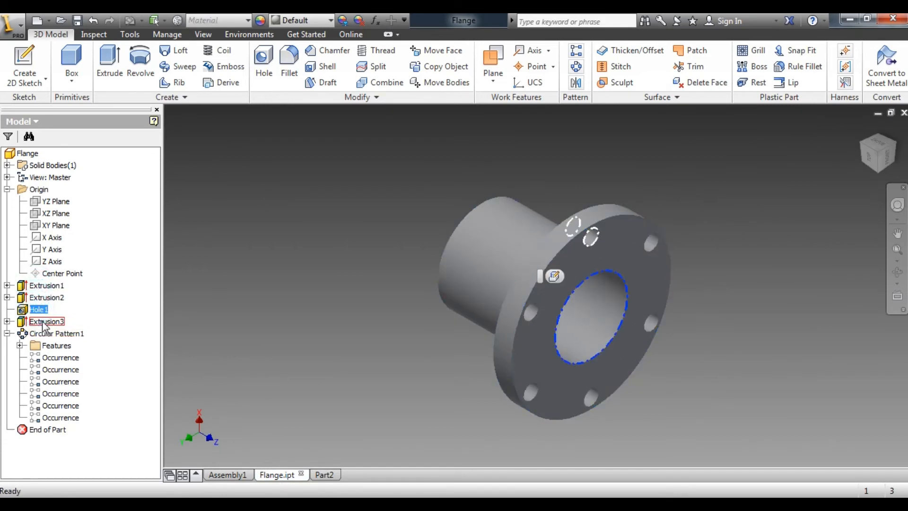
click(45, 322)
click(48, 334)
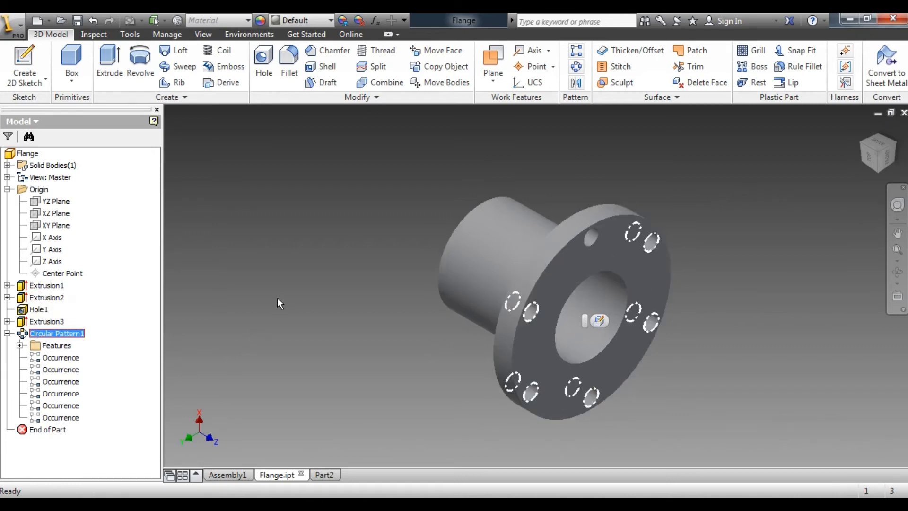
Return to the new part and start a 2D sketch on its YZ plane.
click(323, 476)
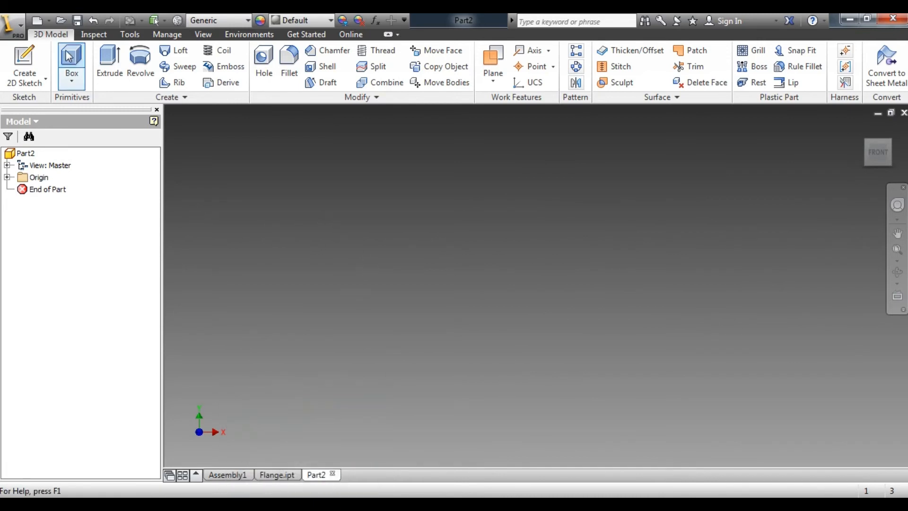
click(24, 59)
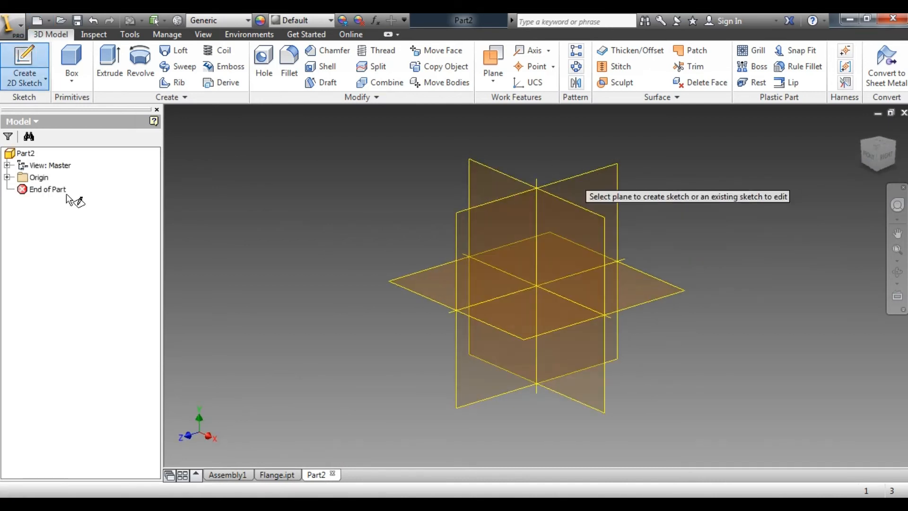
click(7, 177)
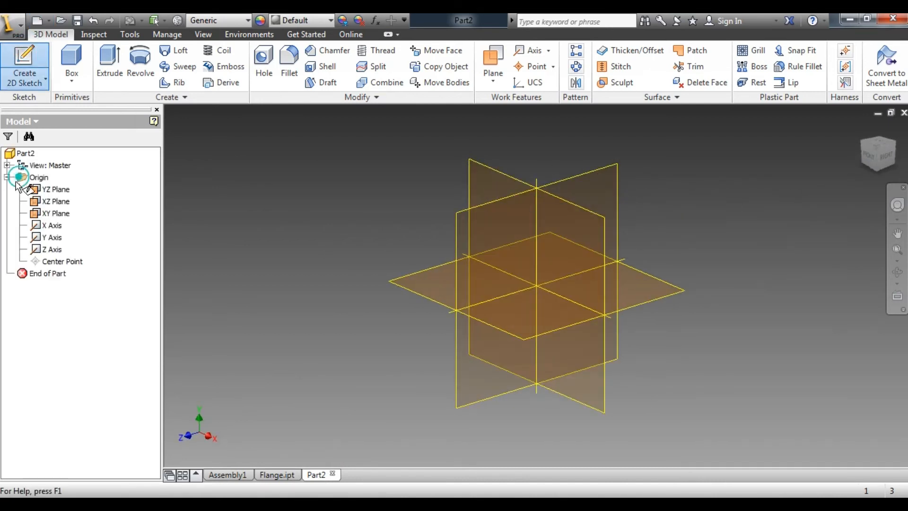
click(57, 192)
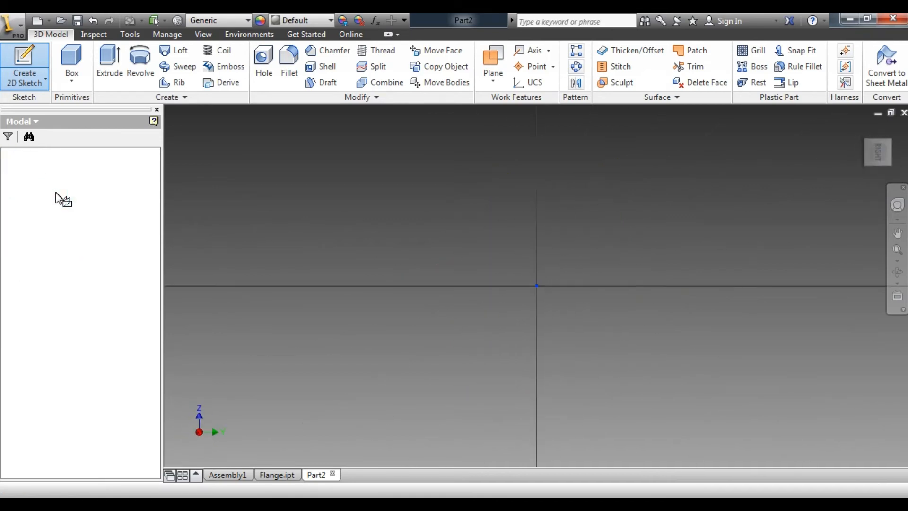
Switch to Adobe Reader and examine the exploded view and the flange's dimensioned section view.
click(326, 504)
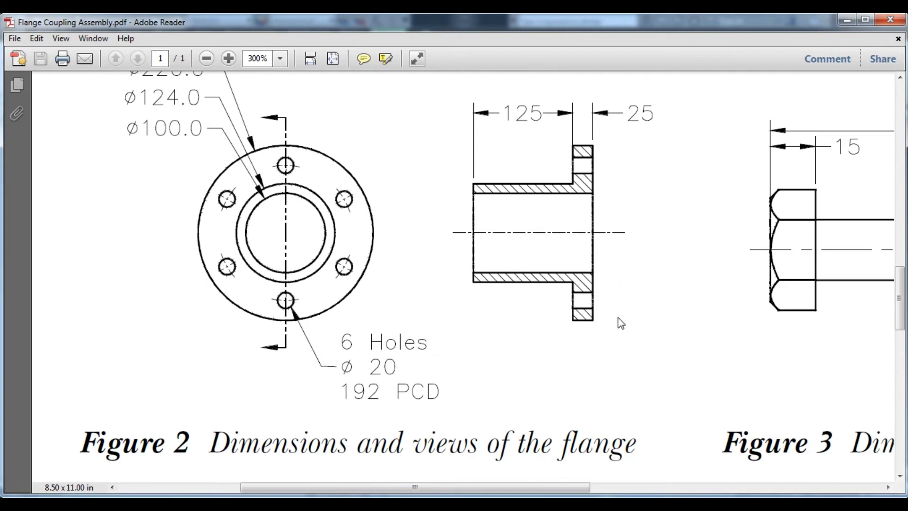
scroll(585, 267, up, 2)
scroll(563, 304, up, 10)
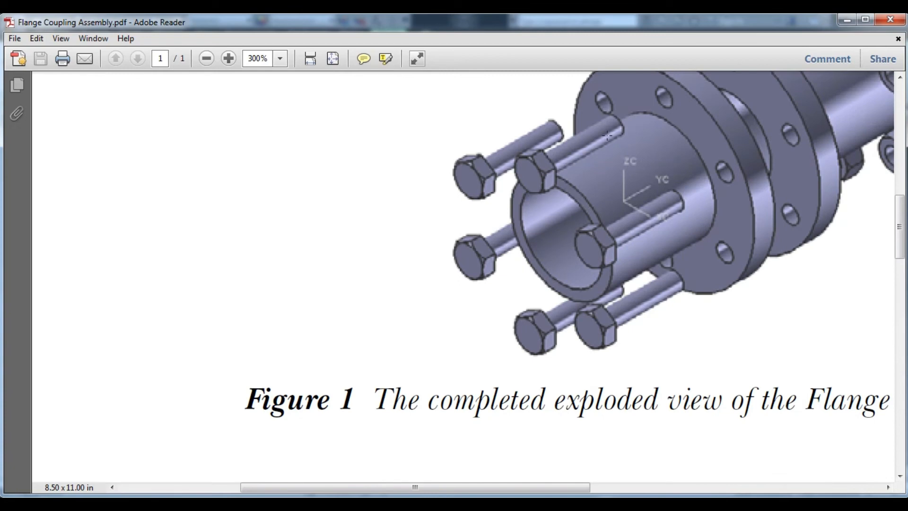
scroll(588, 219, down, 13)
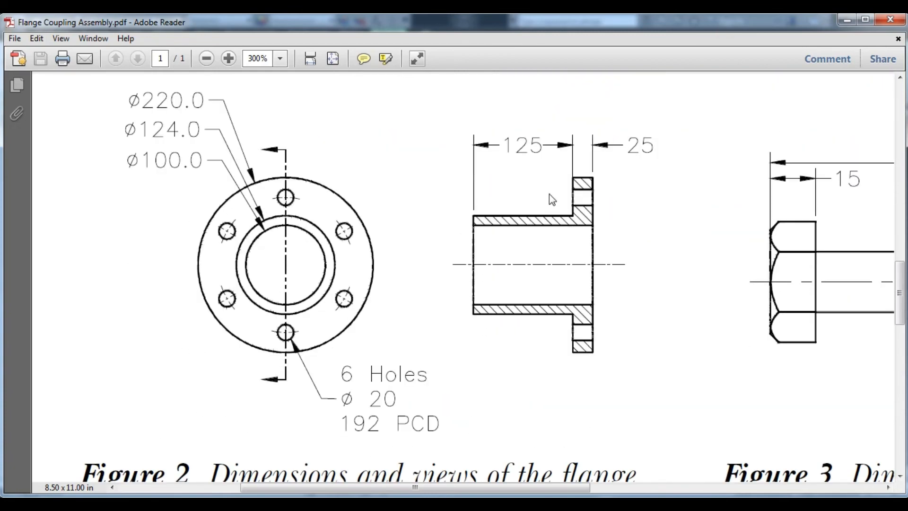
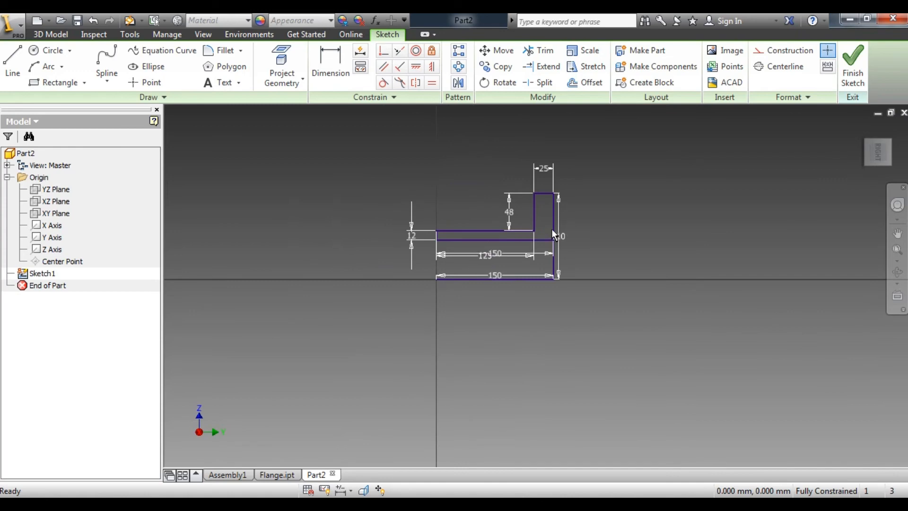
Inspect the vertical sketch line between the flange profile and the axis line.
scroll(588, 249, up, 3)
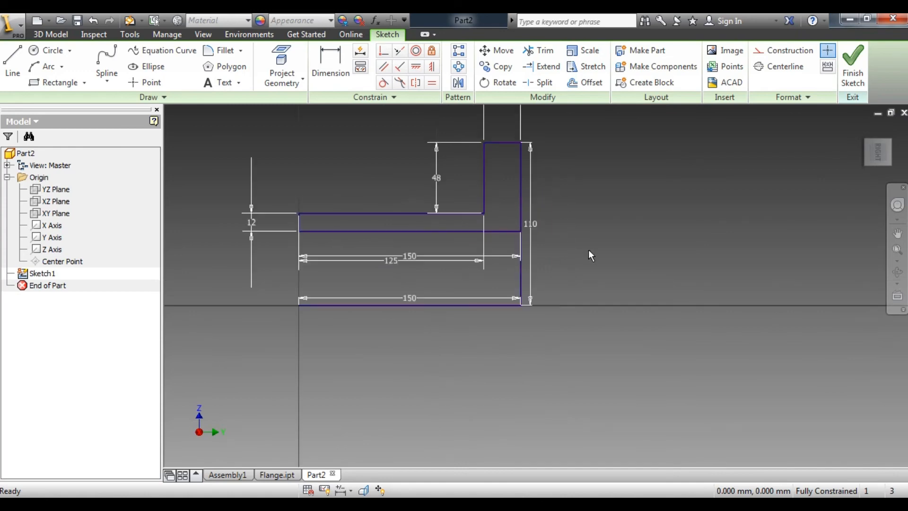
scroll(532, 289, up, 3)
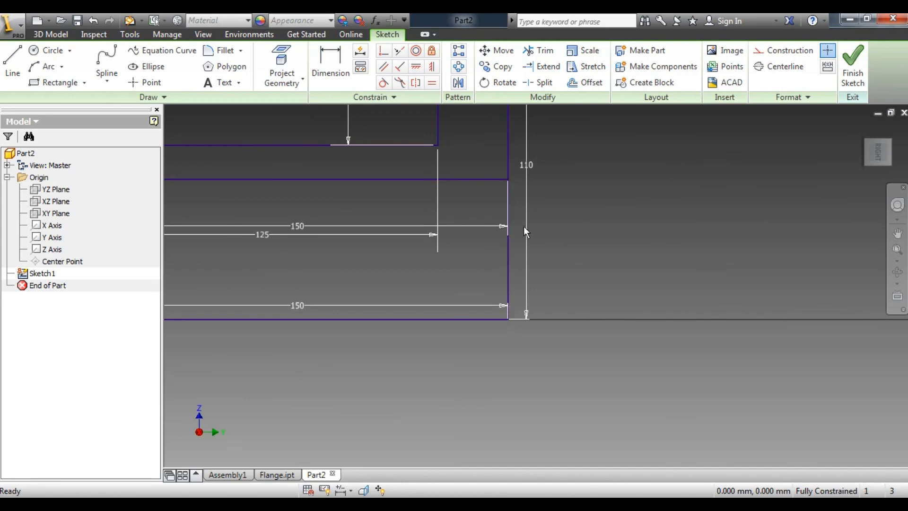
scroll(524, 226, down, 2)
scroll(561, 251, down, 2)
scroll(615, 248, up, 3)
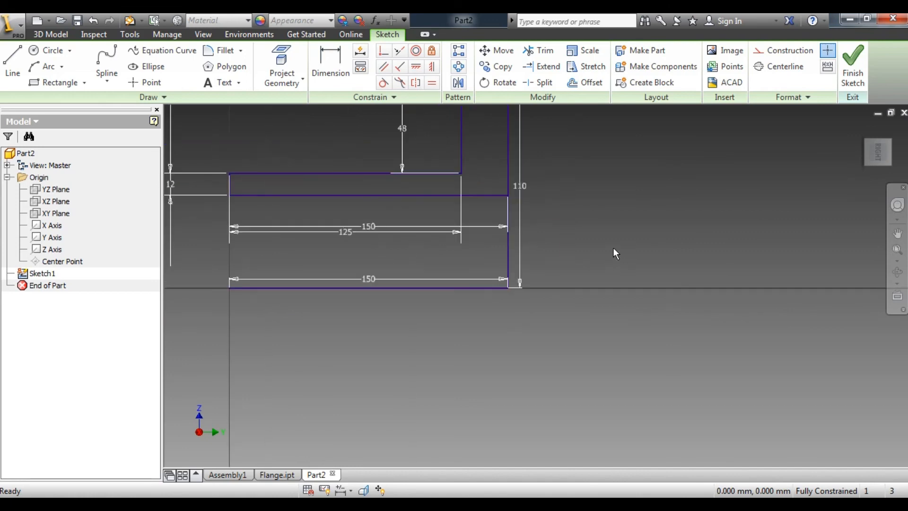
click(507, 260)
scroll(520, 189, down, 2)
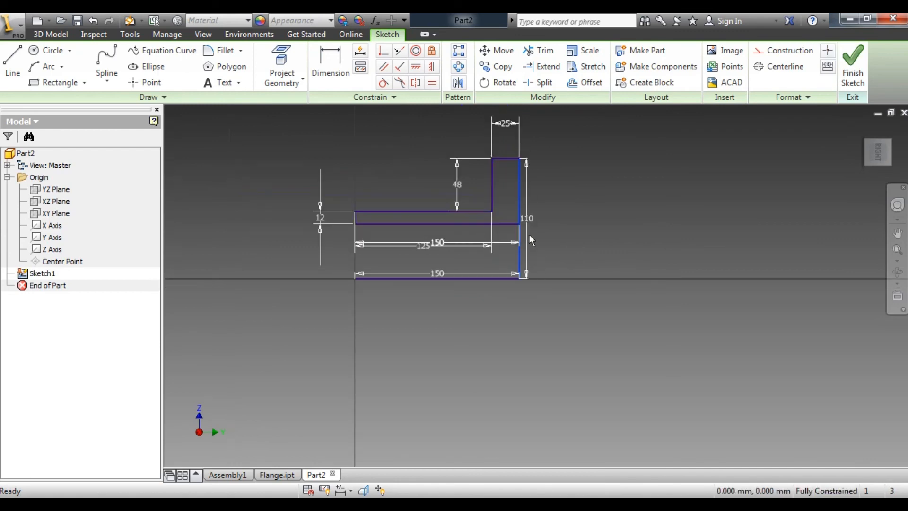
click(579, 230)
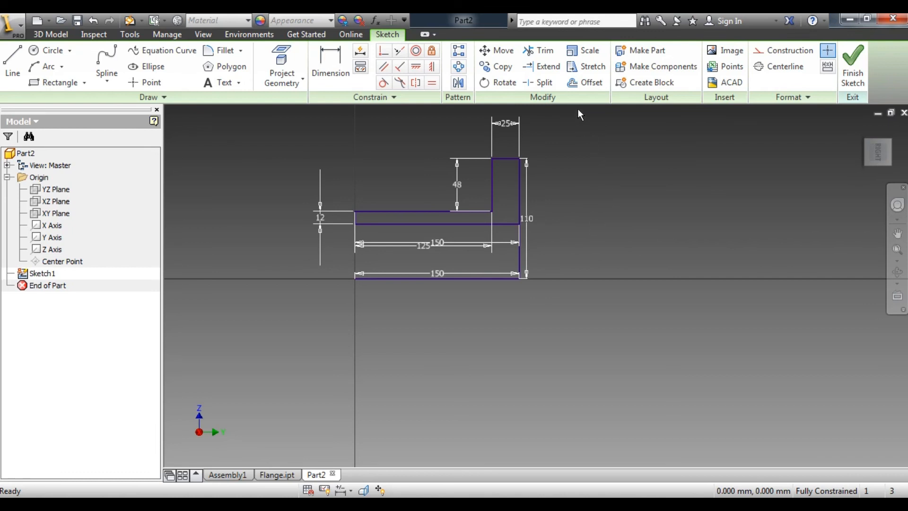
Trim the vertical segment between the flange profile and the 150 mm axis line, then finish the sketch.
click(546, 56)
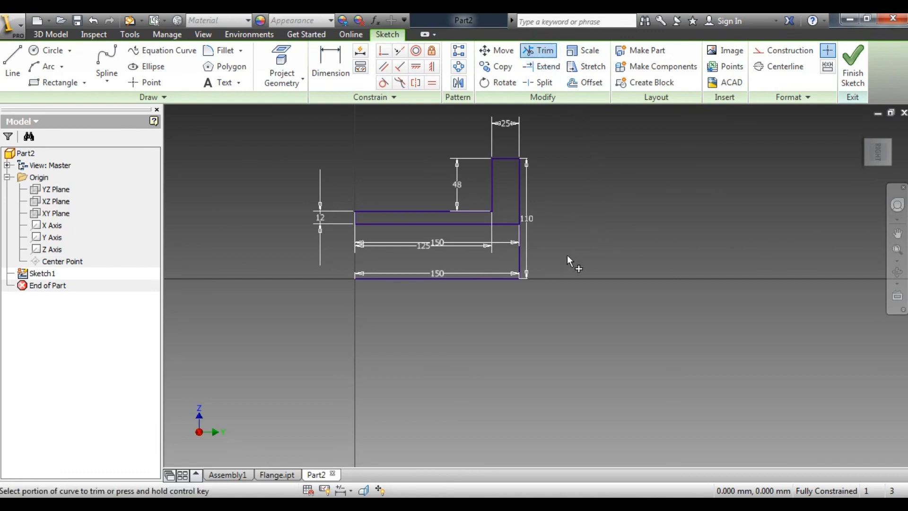
scroll(520, 259, up, 3)
click(518, 258)
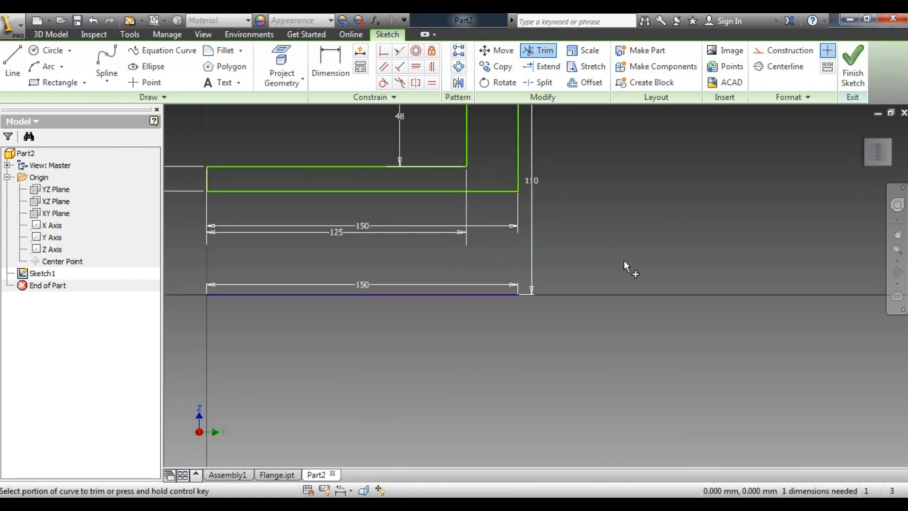
scroll(623, 261, down, 2)
right_click(639, 203)
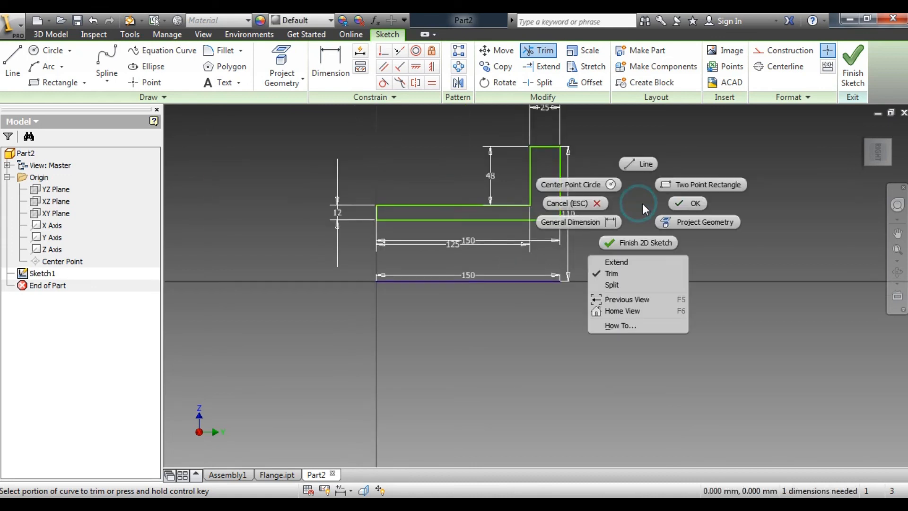
click(684, 206)
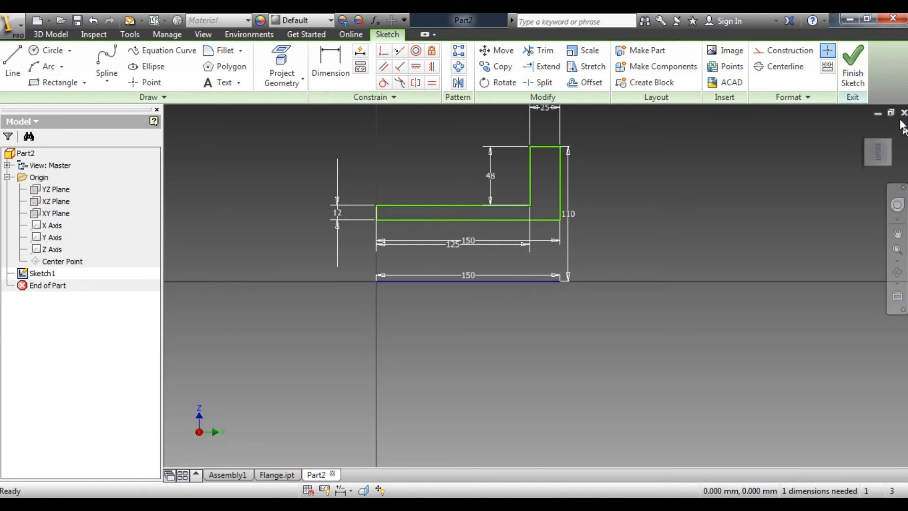
click(853, 69)
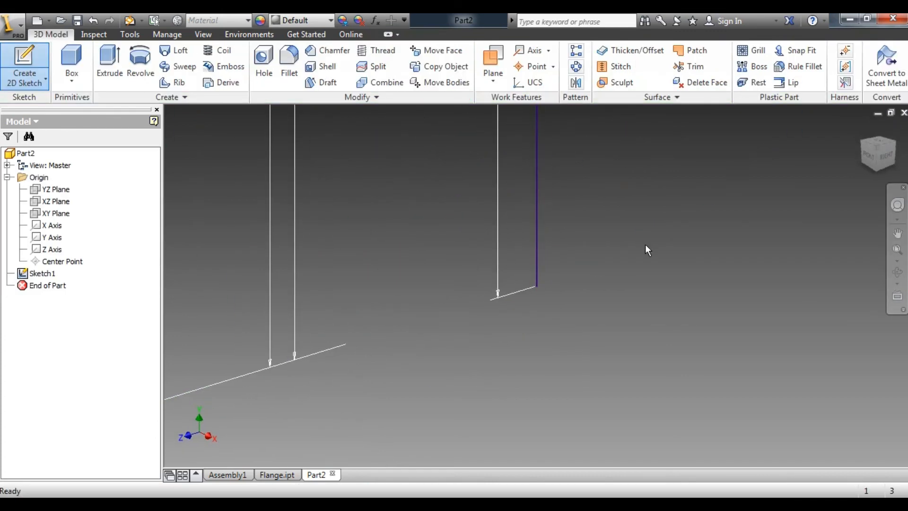
Revolve the flange's half-section profile a full turn about the separate 150 mm axis line.
click(140, 62)
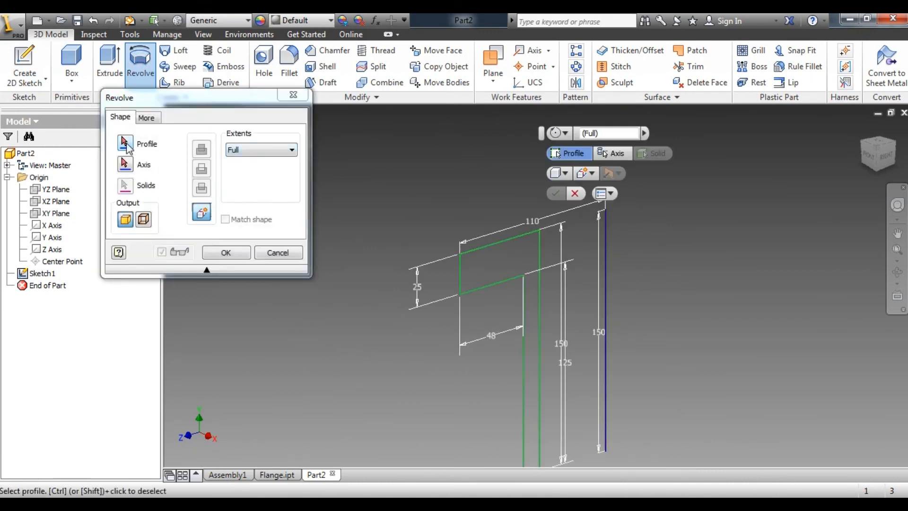
click(507, 263)
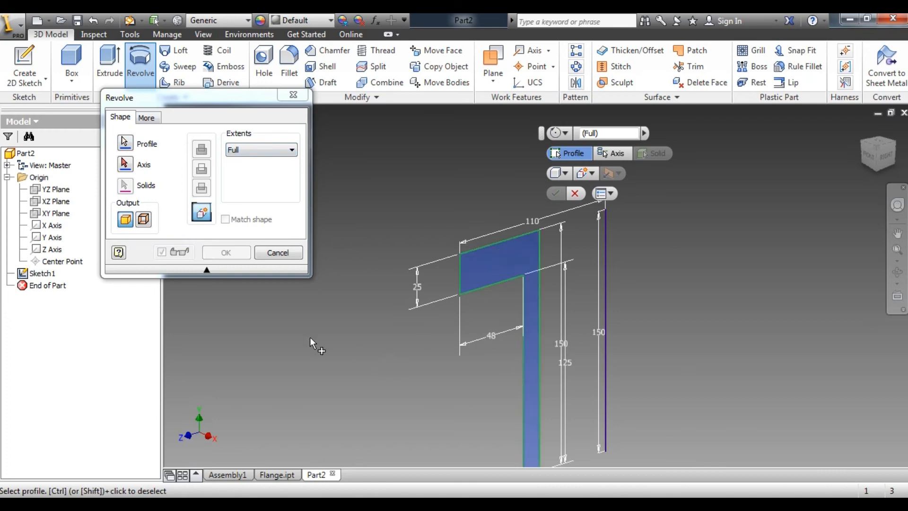
click(125, 164)
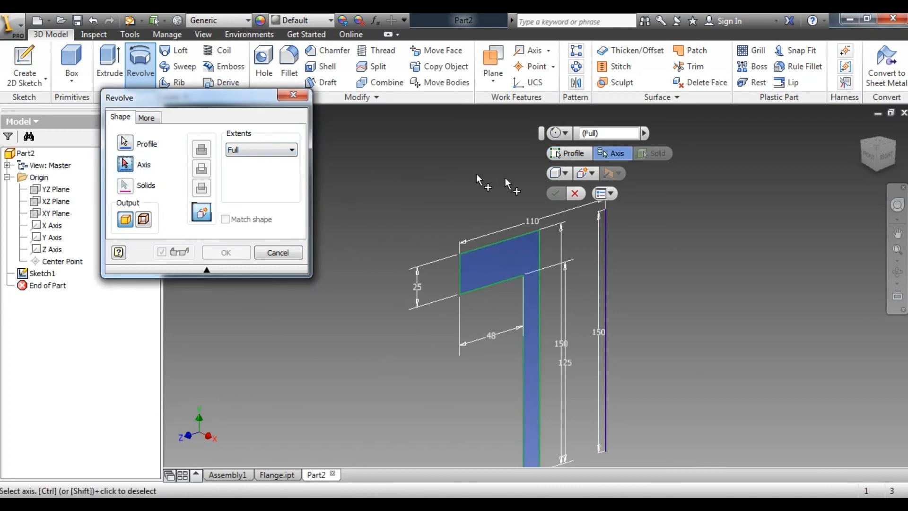
click(604, 226)
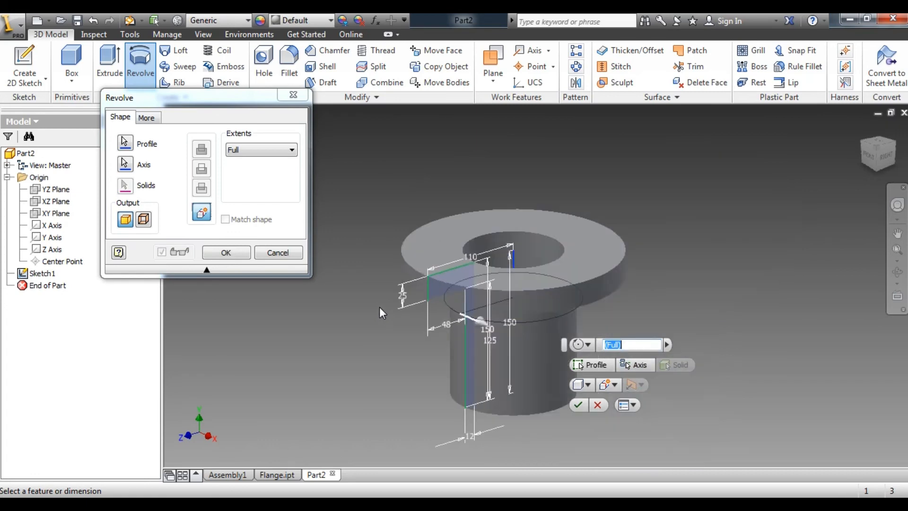
scroll(379, 307, down, 3)
scroll(350, 281, up, 5)
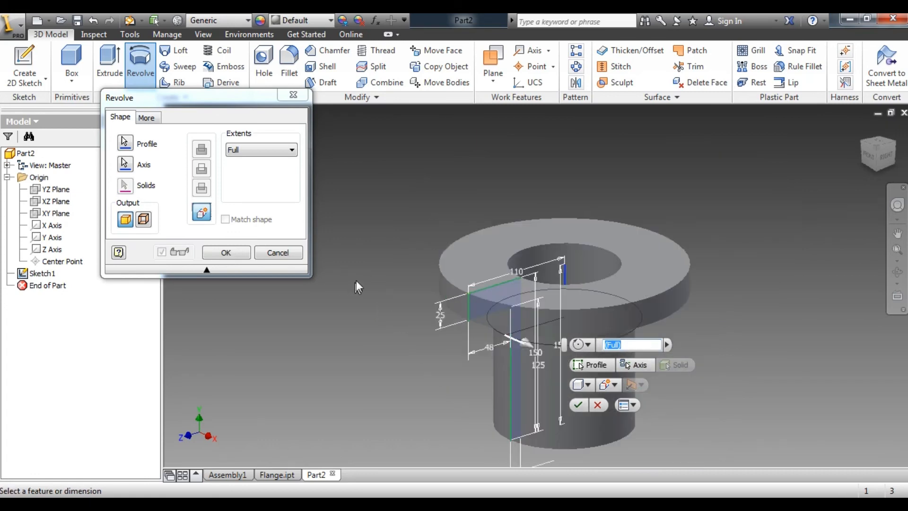
click(224, 254)
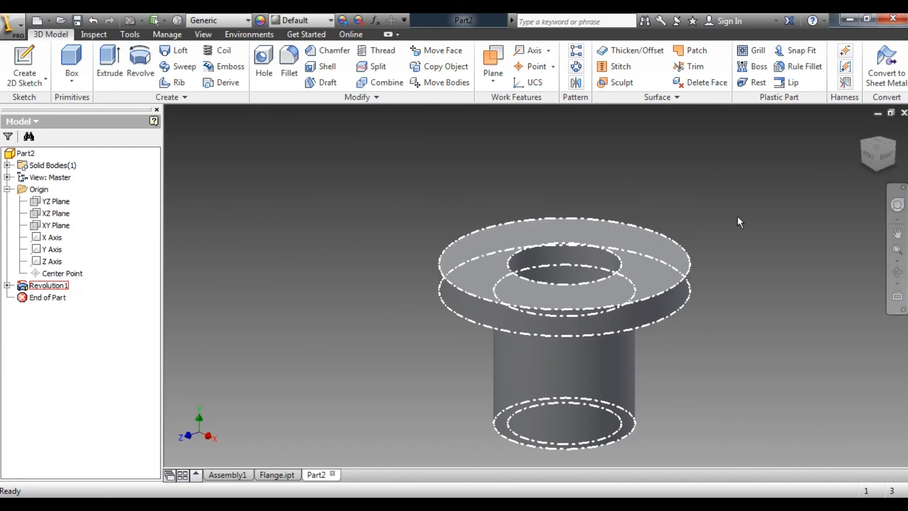
Check the PDF drawing, start a sketch on the flange disc's outer face and draw a 20 mm diameter circle on its horizontal centreline.
mouse_move(878, 153)
mouse_down()
mouse_move(858, 125)
mouse_move(850, 138)
mouse_move(858, 145)
mouse_up()
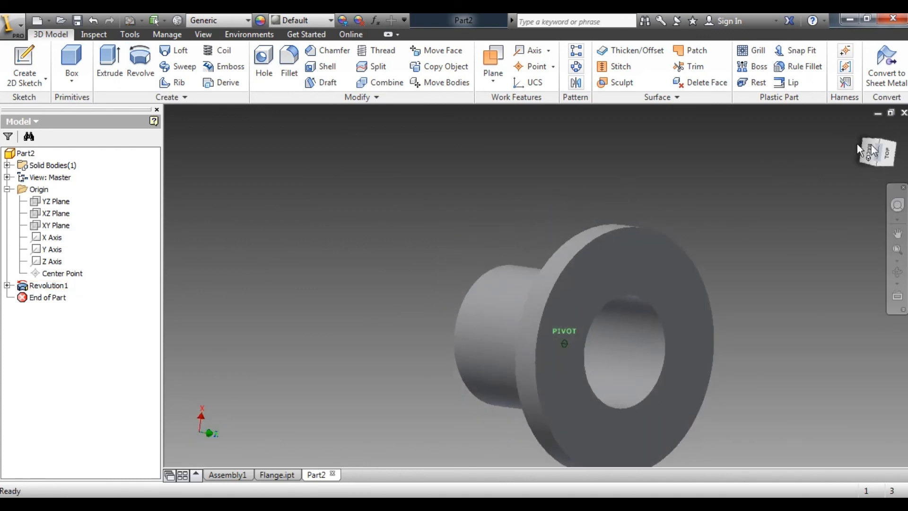
click(348, 503)
scroll(370, 360, up, 1)
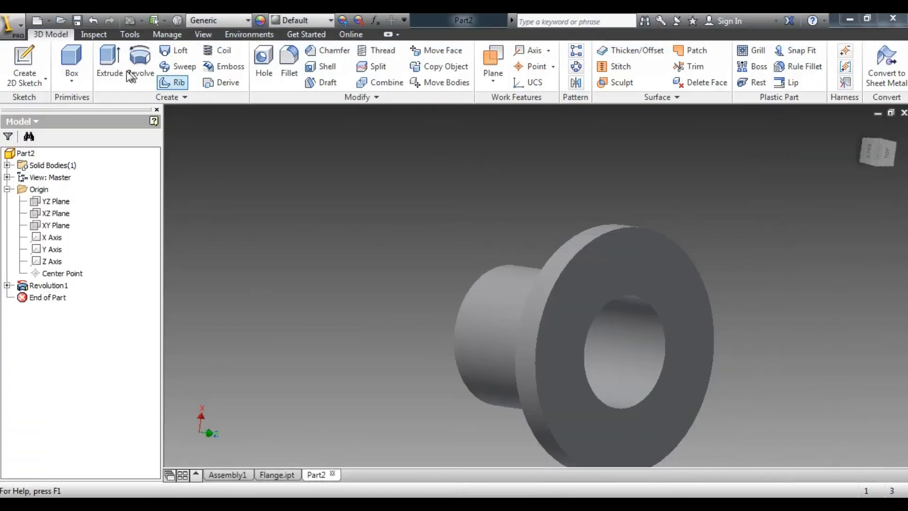
click(24, 62)
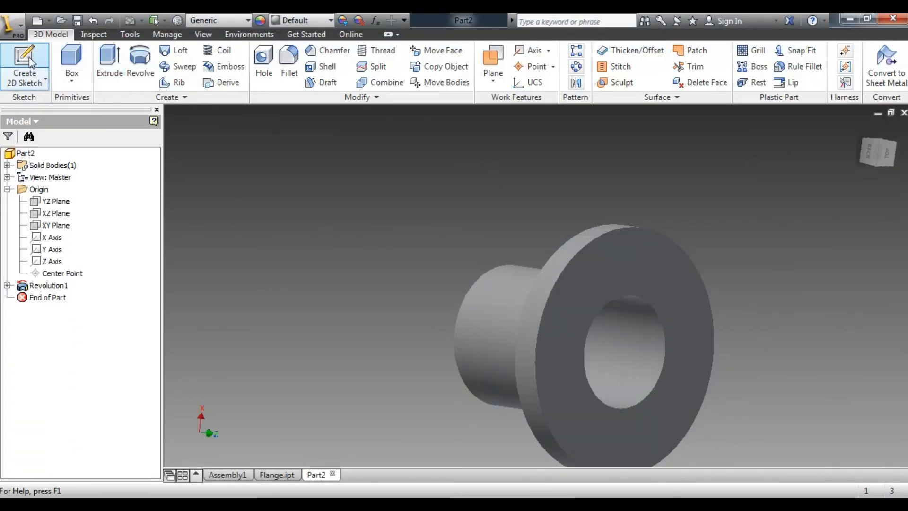
click(628, 262)
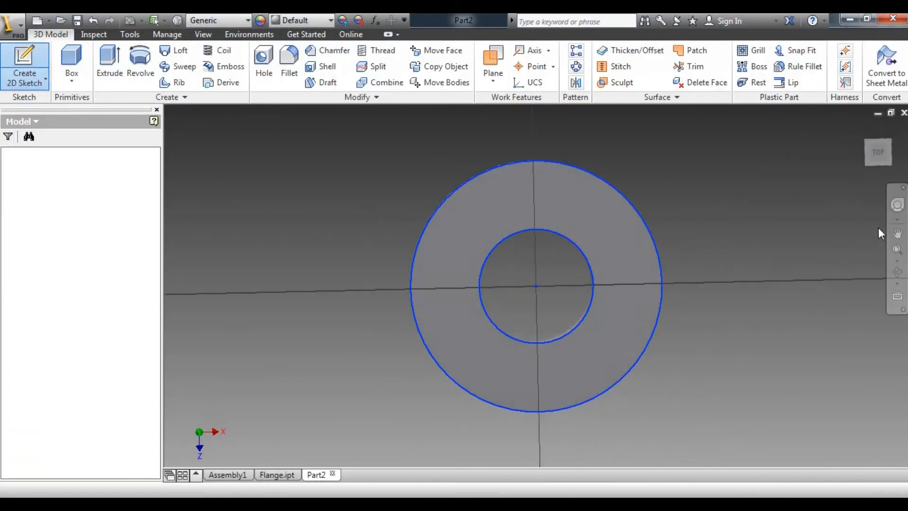
click(49, 50)
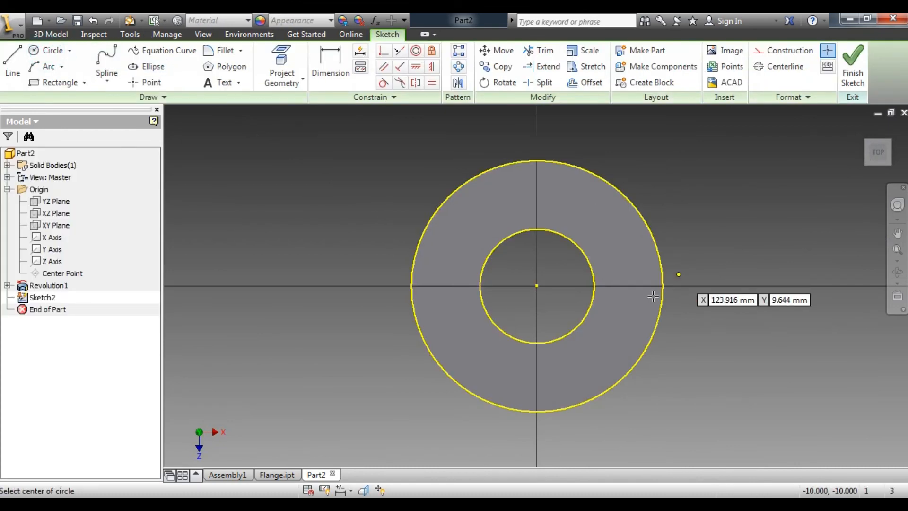
click(634, 286)
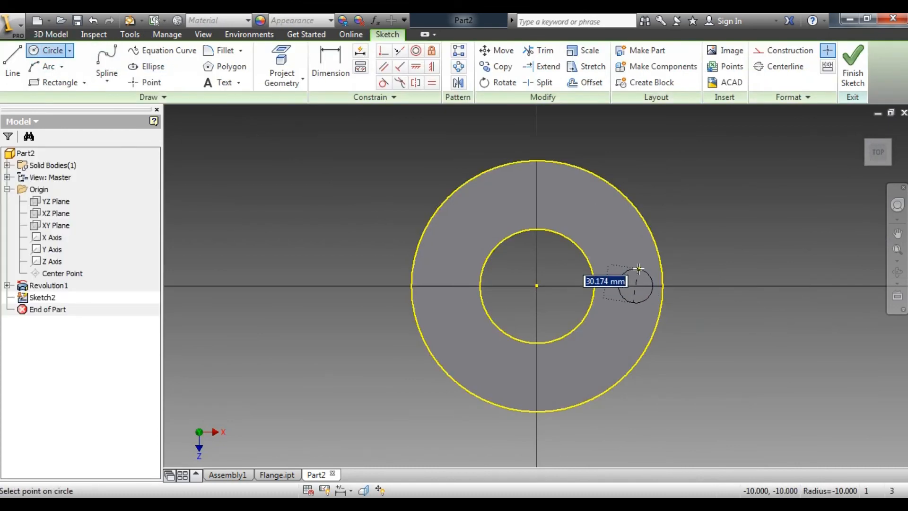
click(365, 503)
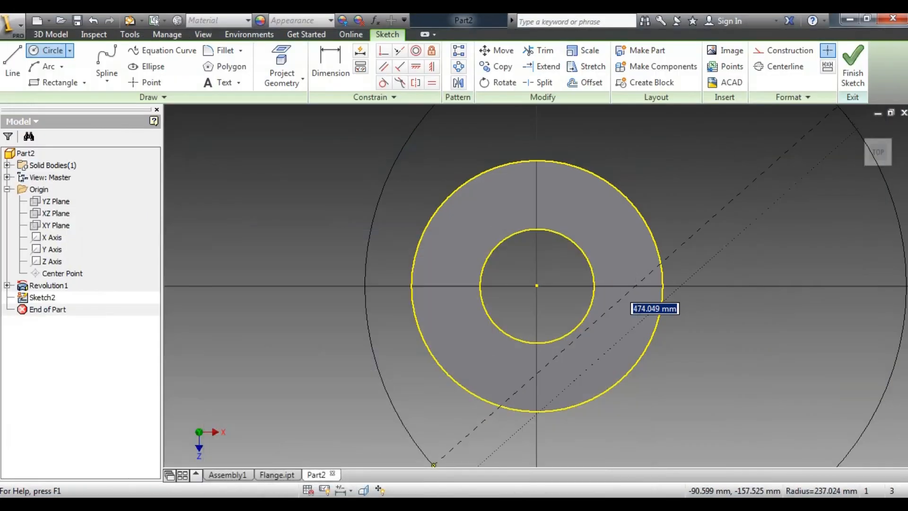
text(20)
key(Return)
Dimension the small circle's centre 96 mm (192/2) from the flange's centre and finish the sketch.
scroll(620, 255, up, 3)
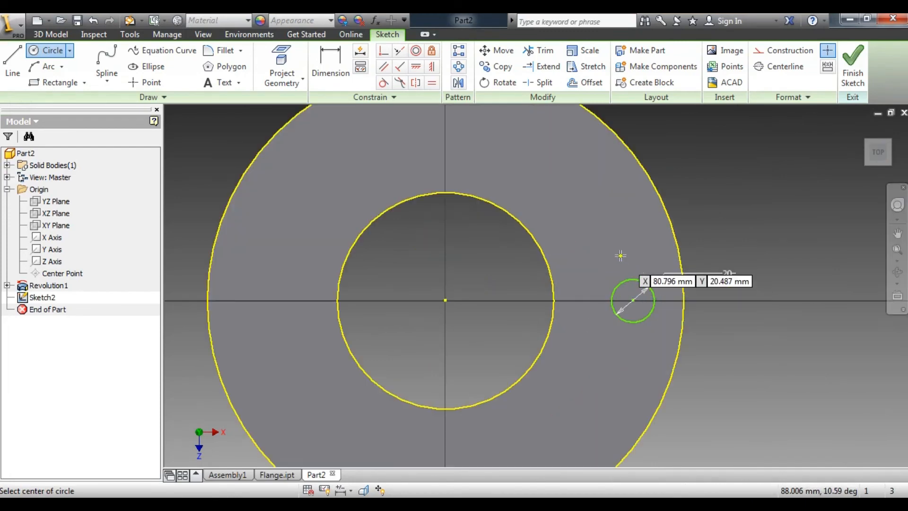
click(330, 60)
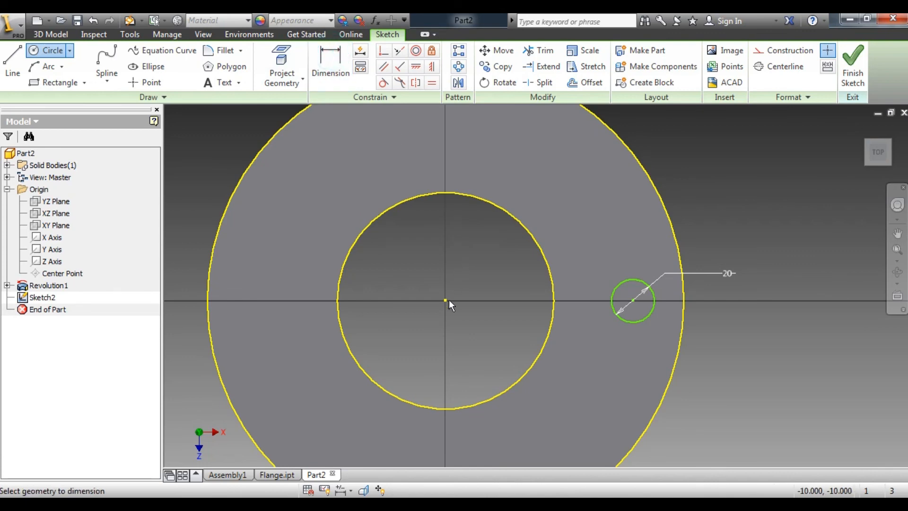
click(446, 300)
click(634, 301)
click(500, 339)
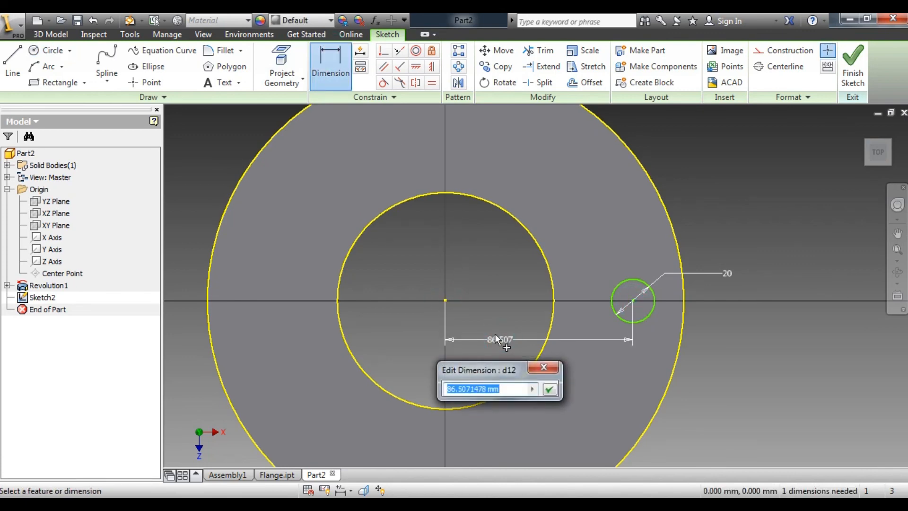
text(1)
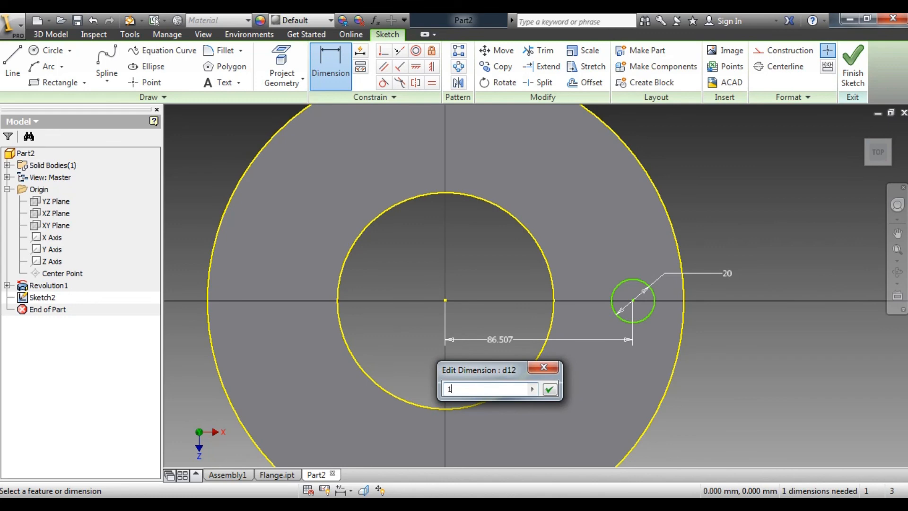
text(2/2)
key(Return)
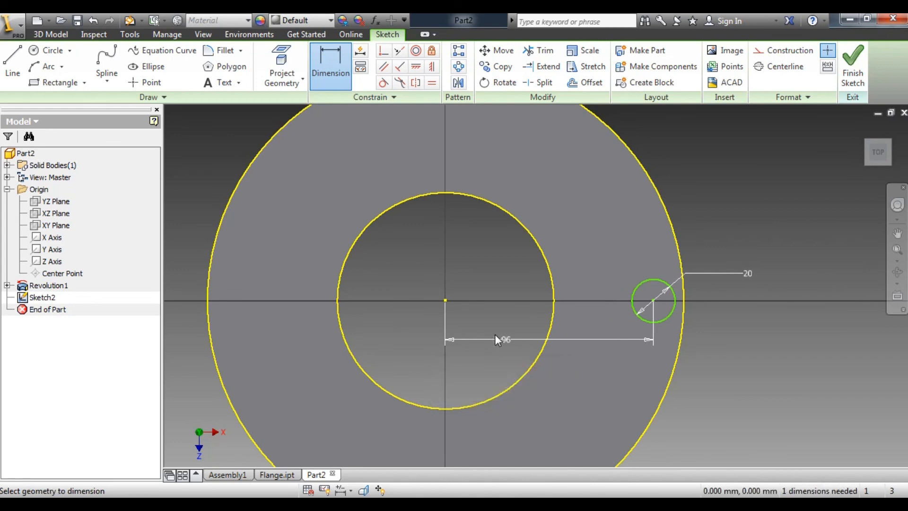
scroll(497, 264, up, 3)
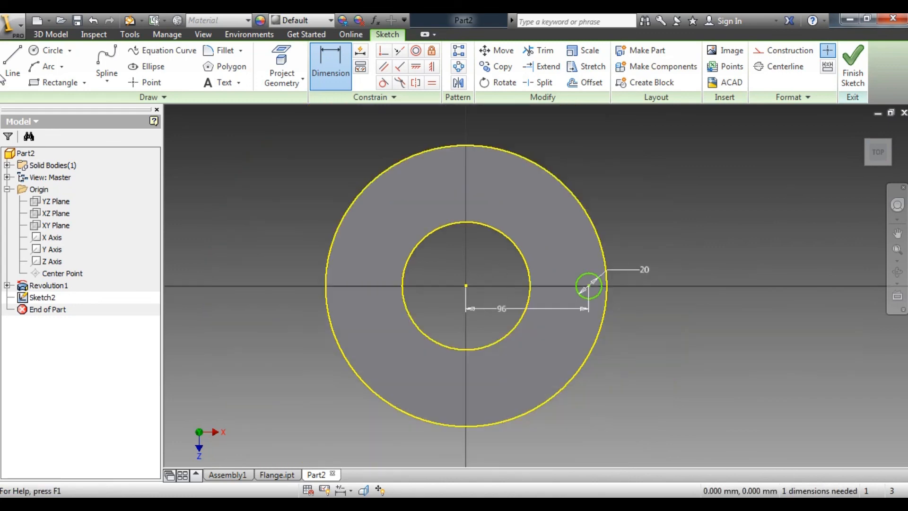
click(853, 67)
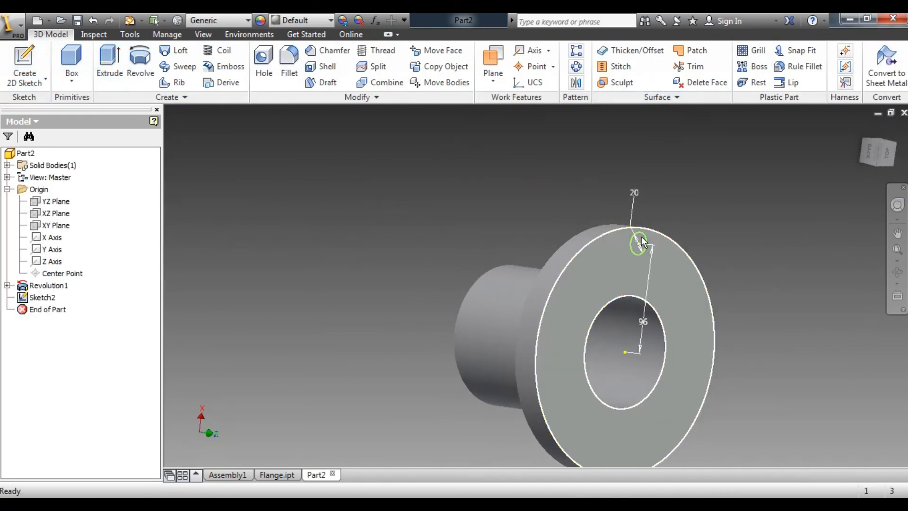
Extrude the 20 mm circle as a cut through the flange disc with its extents set to All.
click(109, 59)
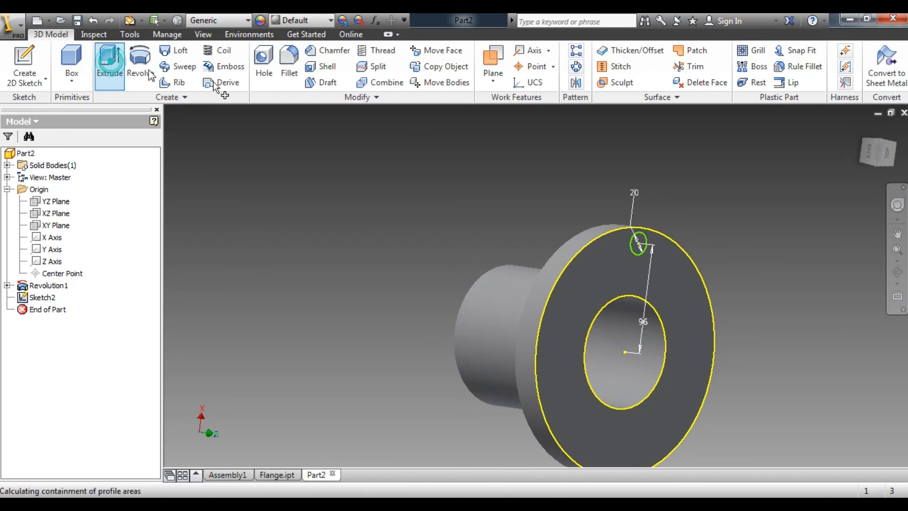
click(639, 241)
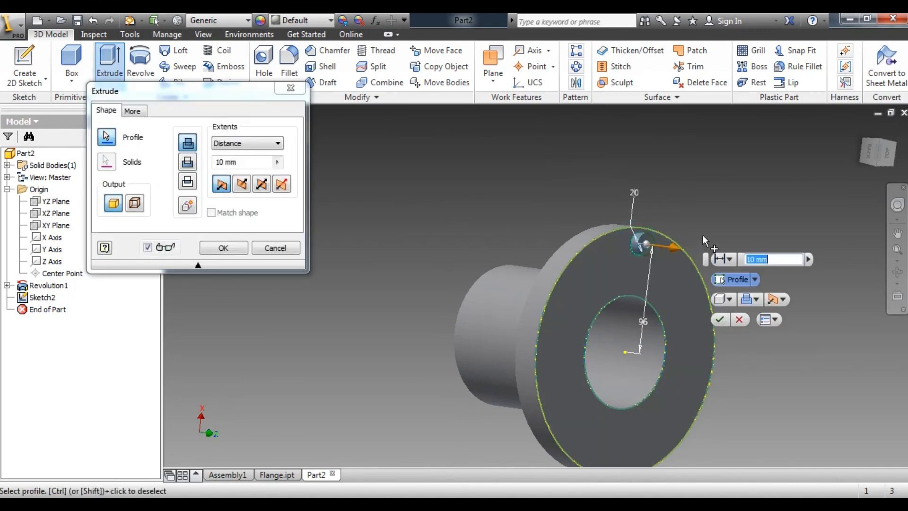
click(869, 152)
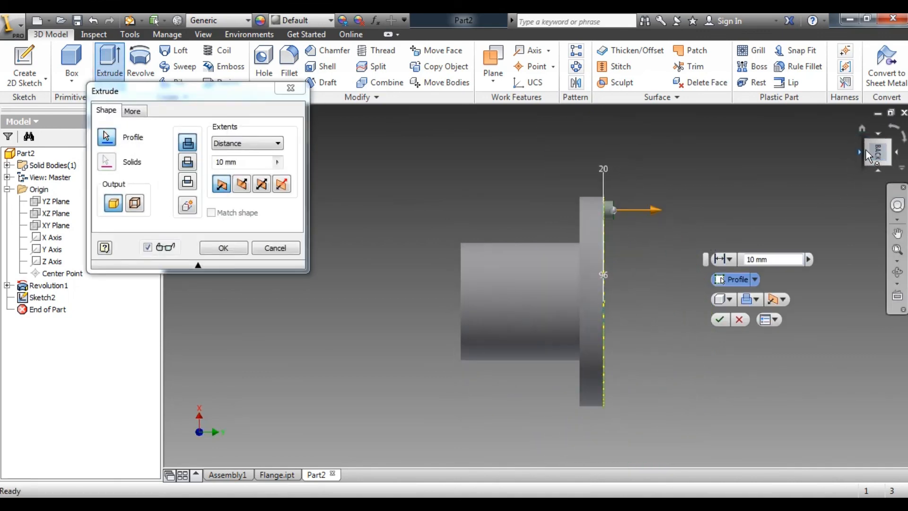
click(187, 161)
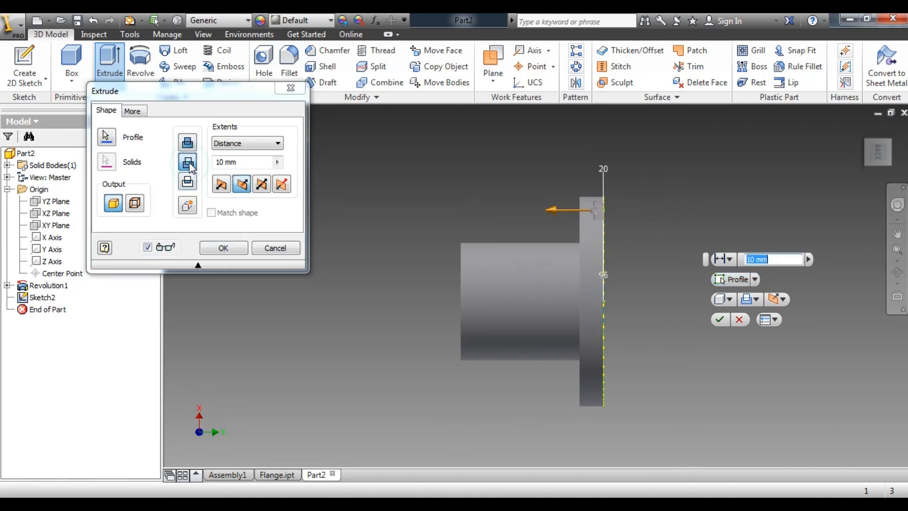
click(247, 143)
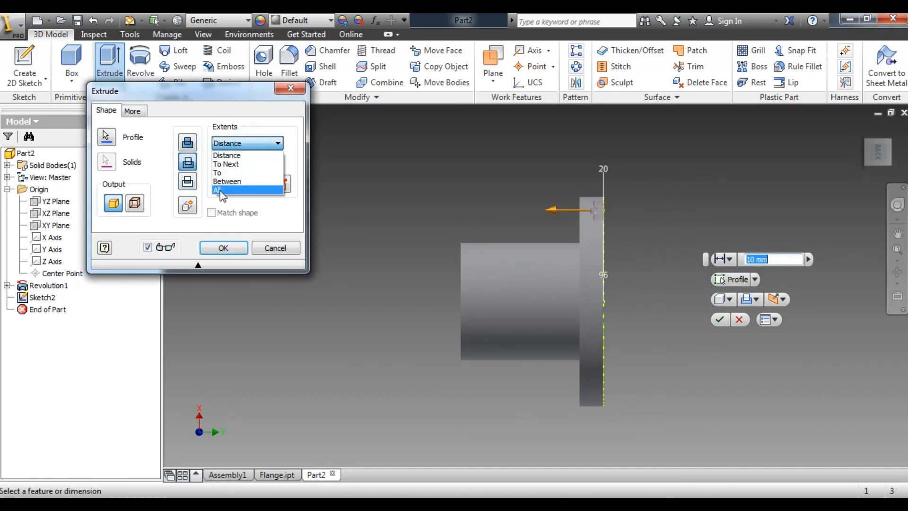
click(220, 192)
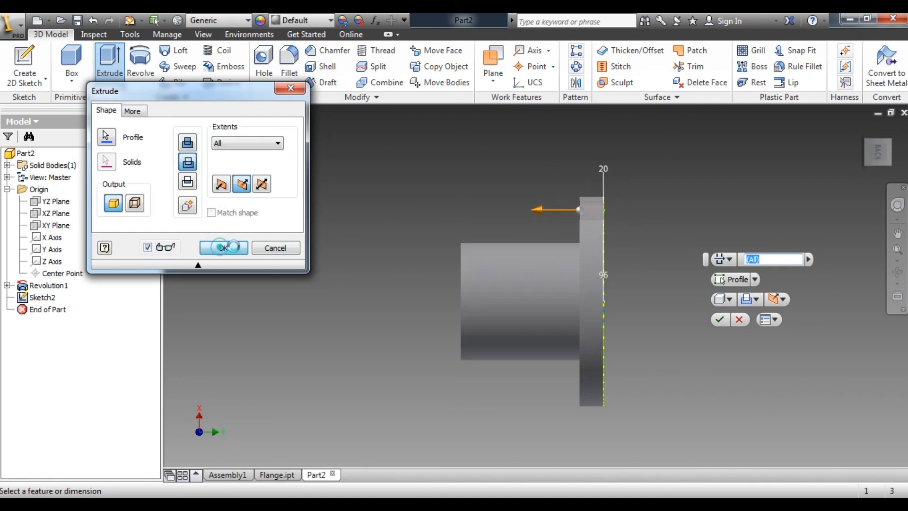
click(223, 248)
Create a circular pattern of the bolt hole about the Y axis with 6 occurrences over 360 degrees.
click(889, 142)
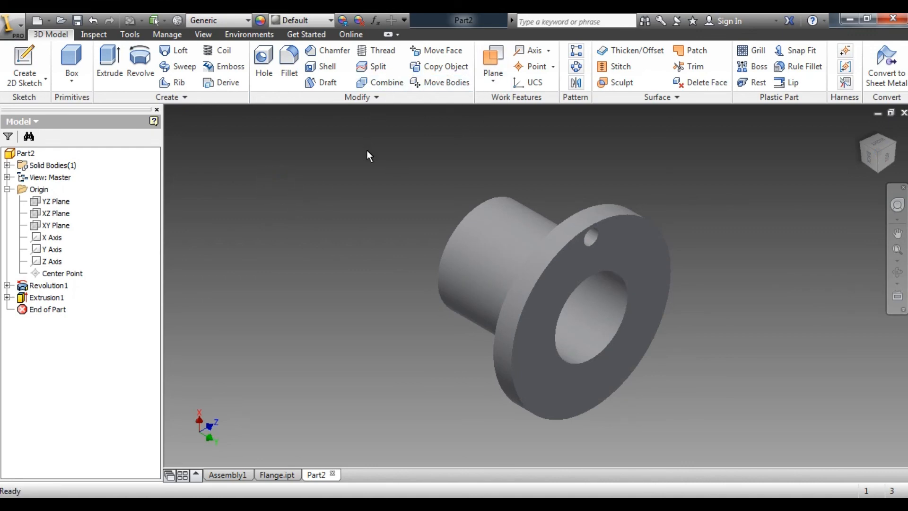
click(576, 66)
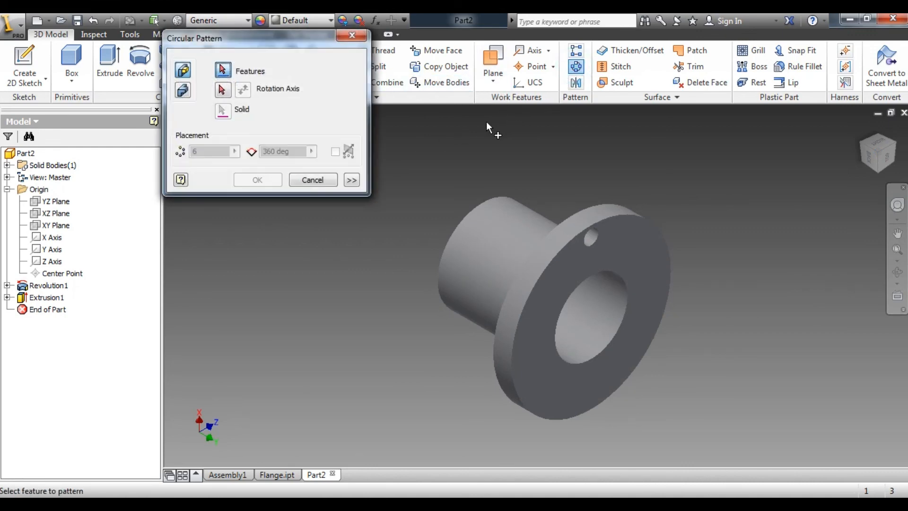
click(37, 299)
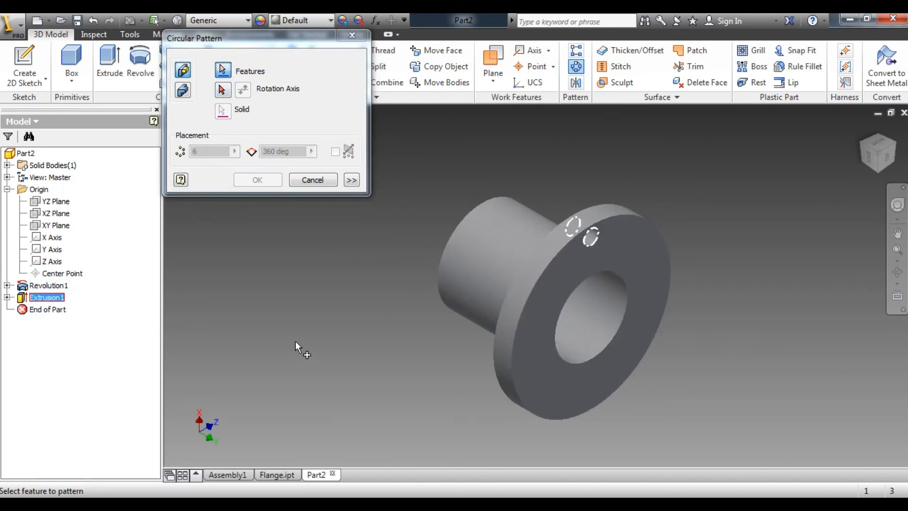
click(223, 89)
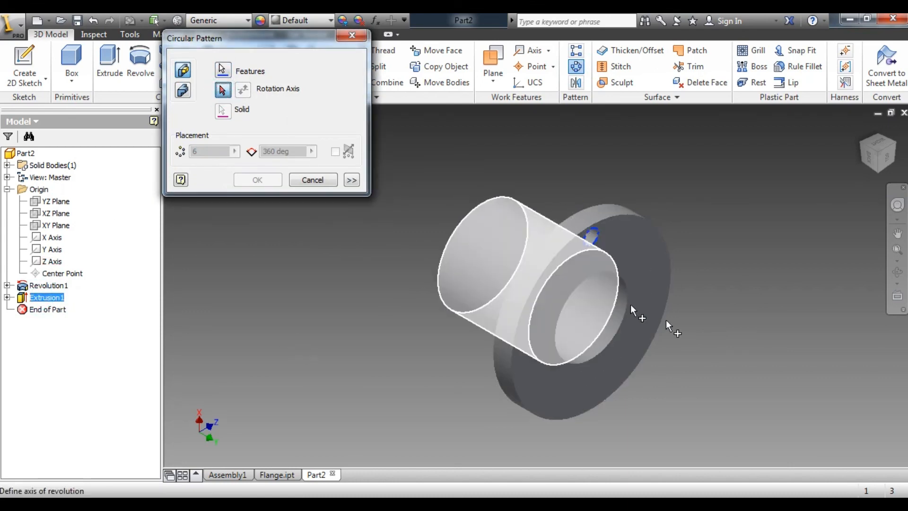
click(51, 249)
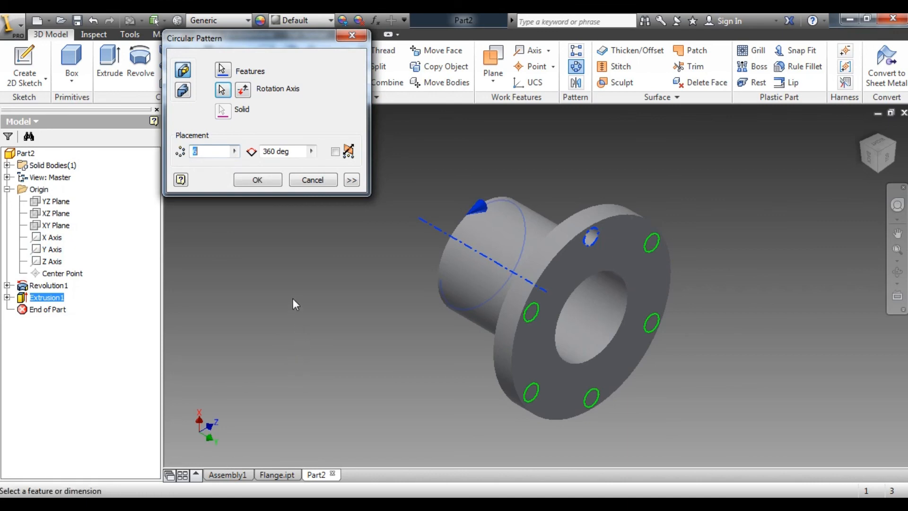
click(258, 181)
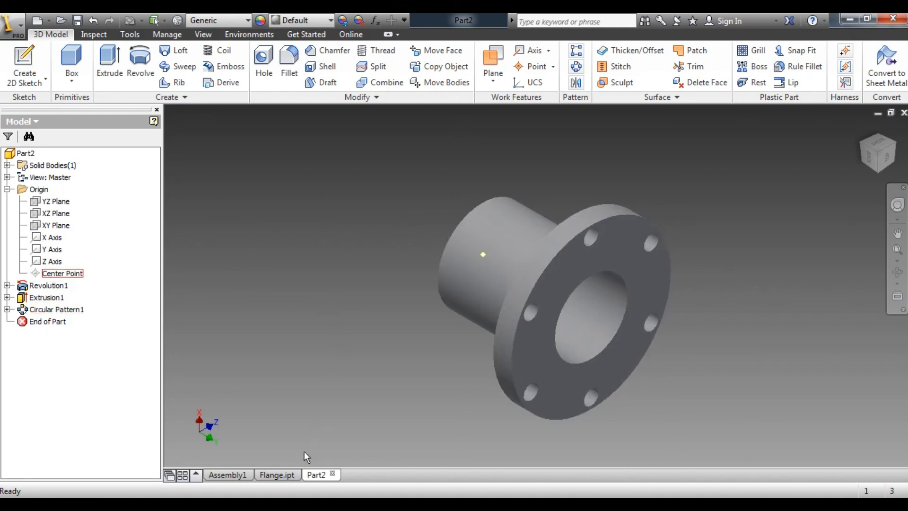
Compare the rebuilt flange in Part2 with the original model in Flange.ipt.
click(276, 474)
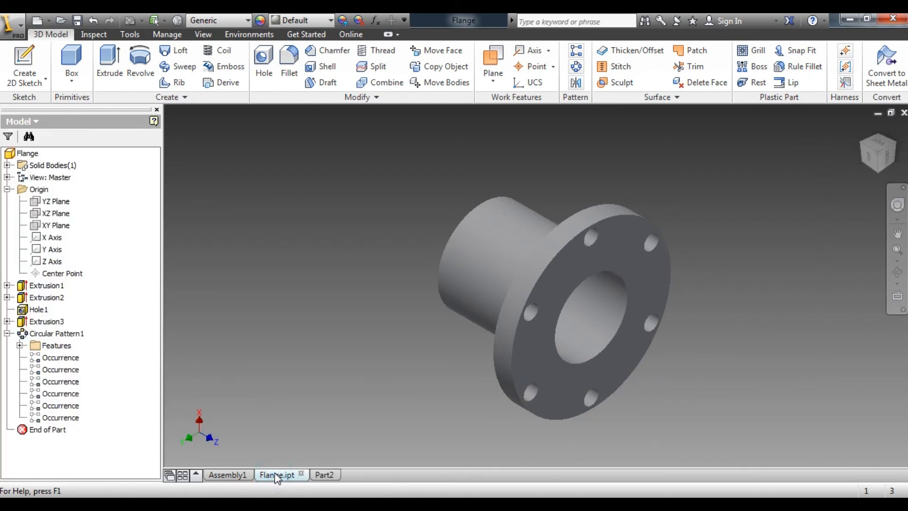
click(324, 475)
click(277, 474)
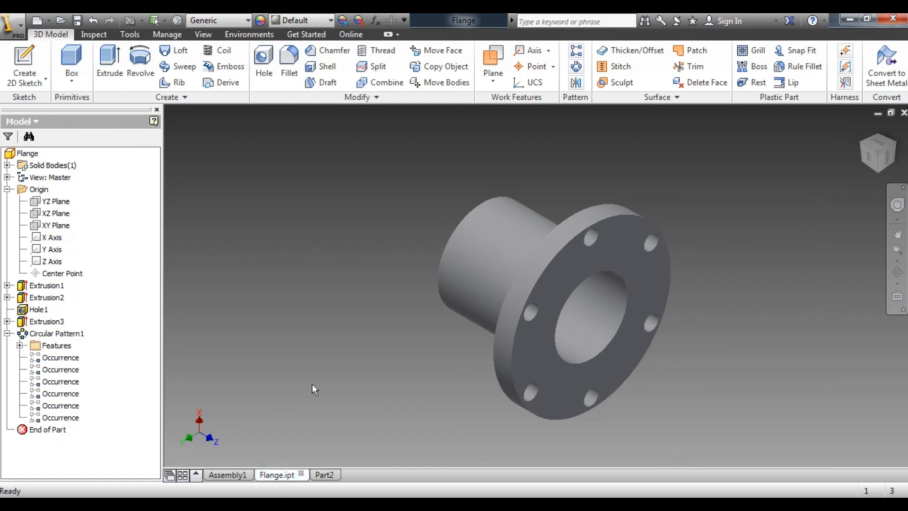
mouse_move(374, 219)
middle_down()
mouse_move(432, 237)
mouse_move(379, 213)
middle_up()
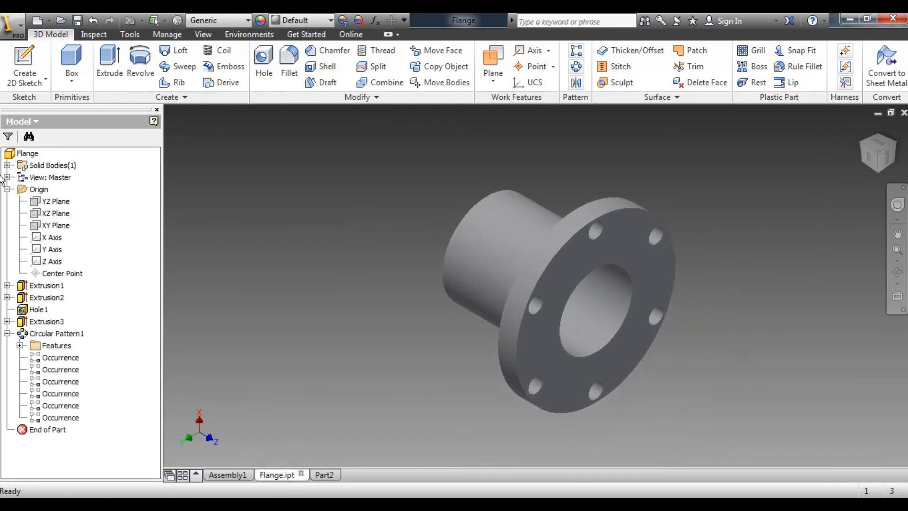
Review the hole patterns and overall shape of Part2 and the original flange, and save Flange.ipt.
mouse_move(883, 152)
mouse_down()
mouse_move(836, 196)
mouse_move(873, 143)
mouse_up()
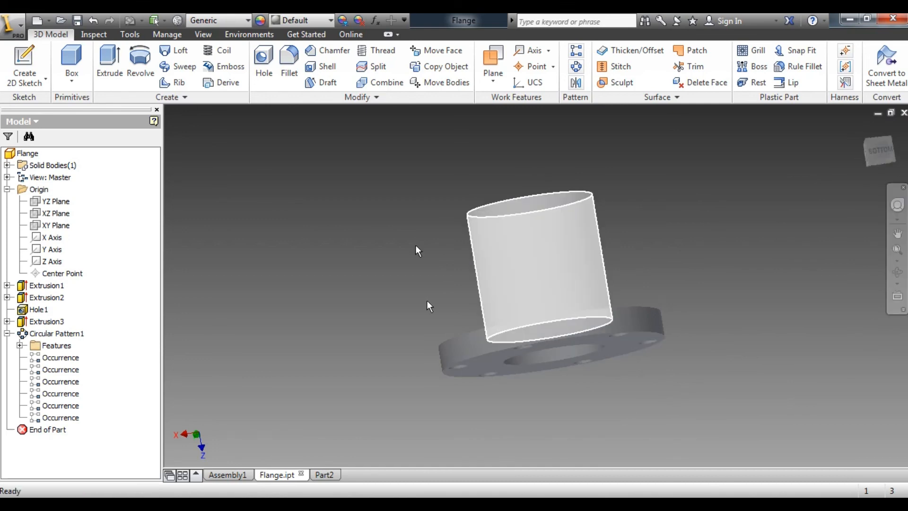
click(330, 474)
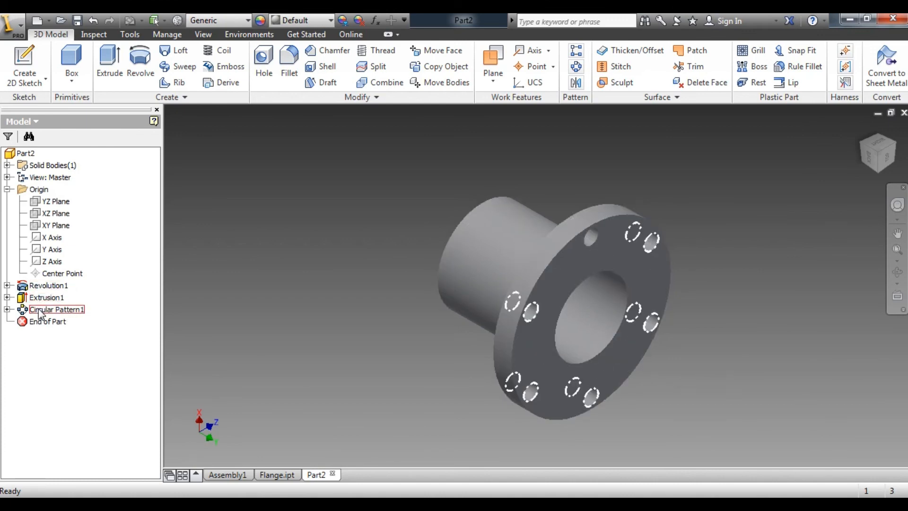
click(277, 475)
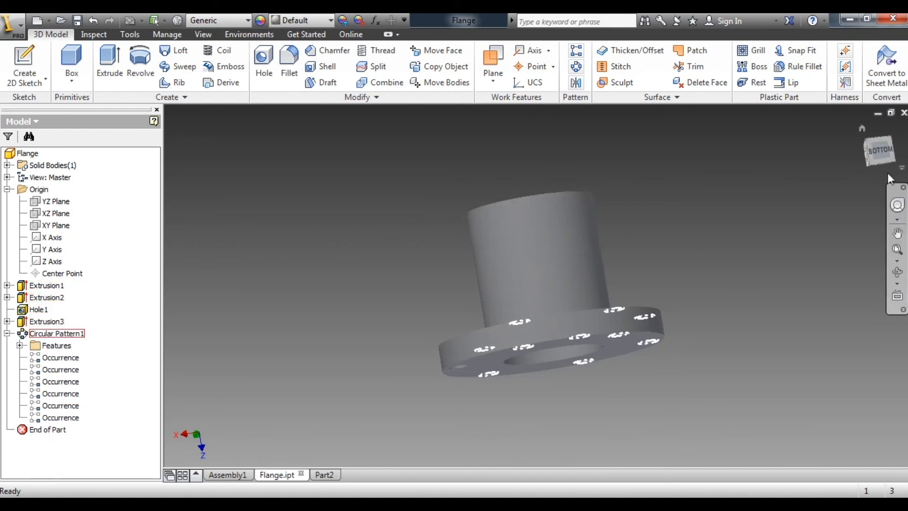
click(896, 166)
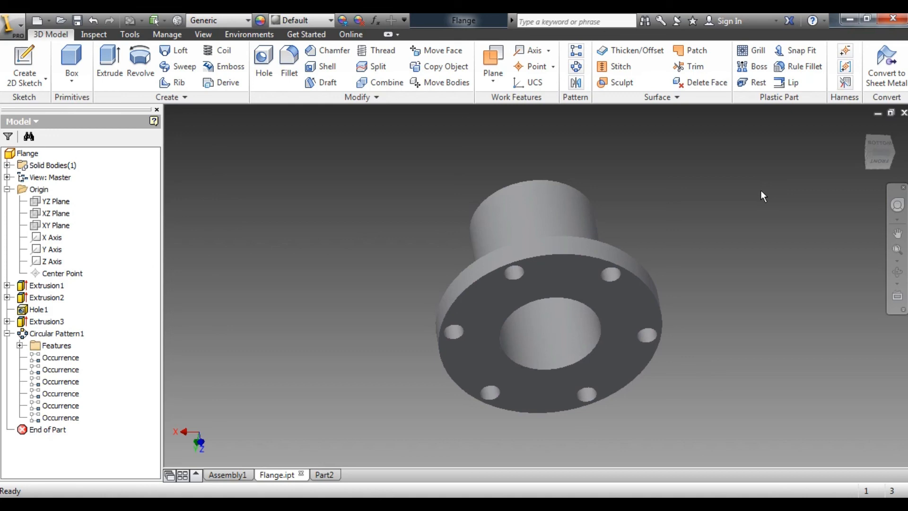
click(77, 20)
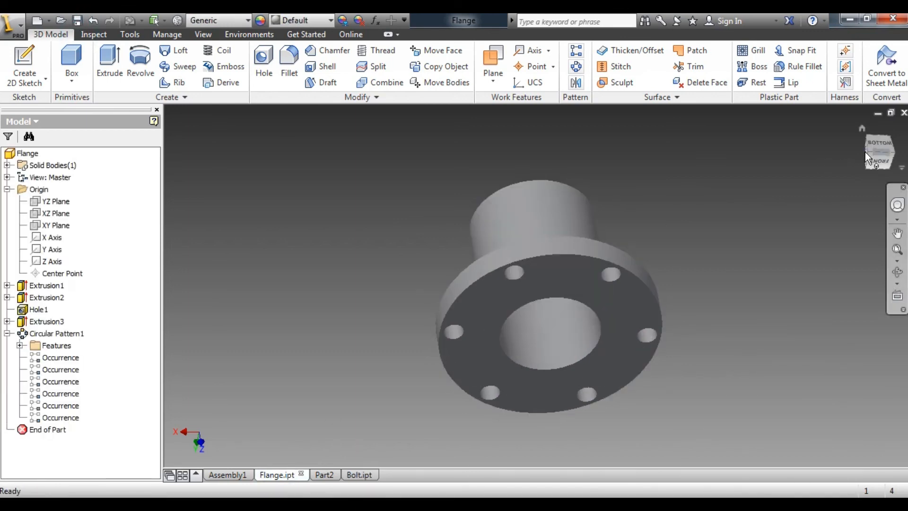
Assign the material Iron, Cast to the Flange part through its iProperties physical settings and apply the change.
drag(867, 152, 880, 149)
shift+middle_drag(541, 284, 603, 284)
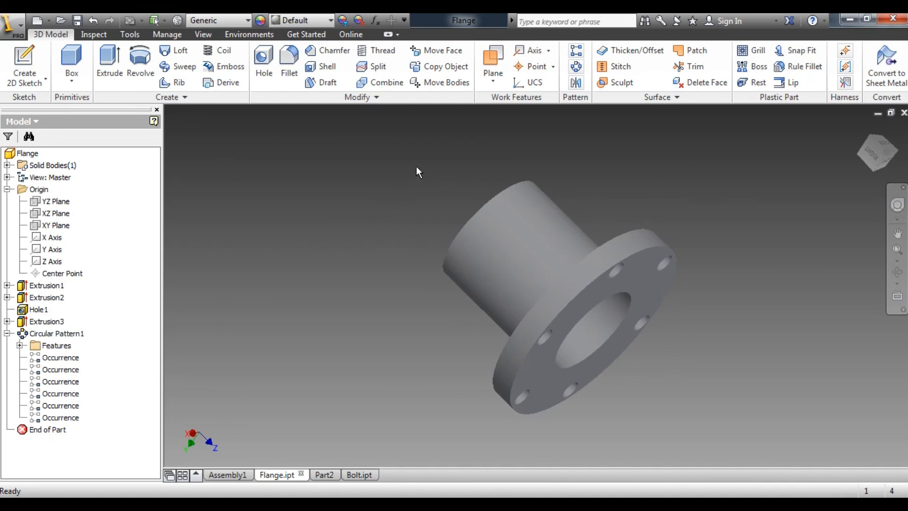
click(30, 154)
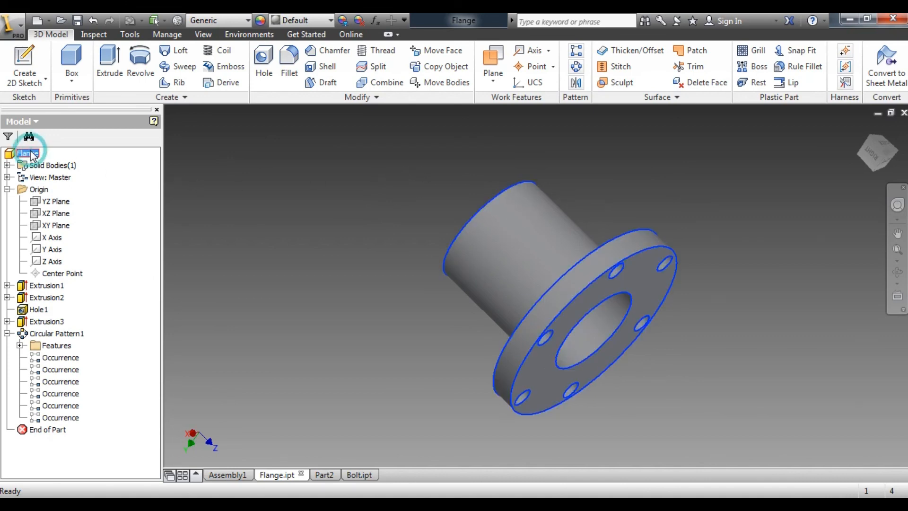
right_click(31, 156)
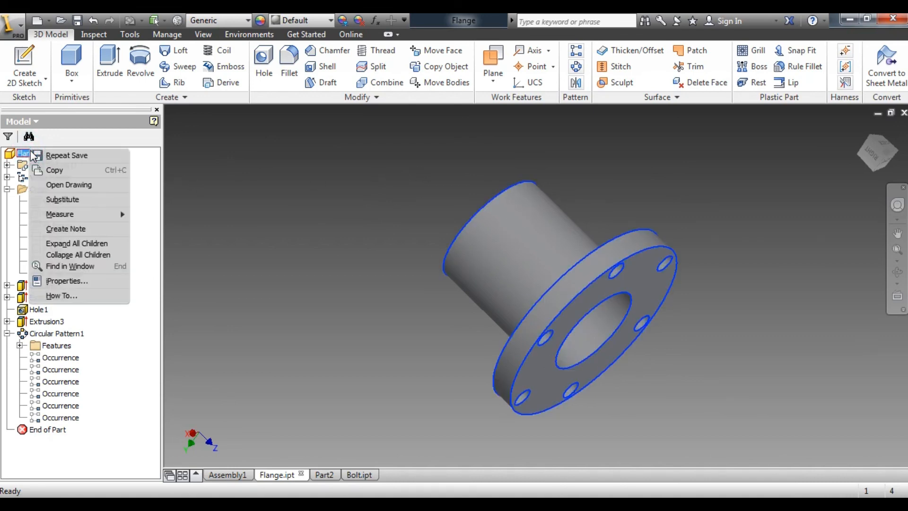
click(72, 281)
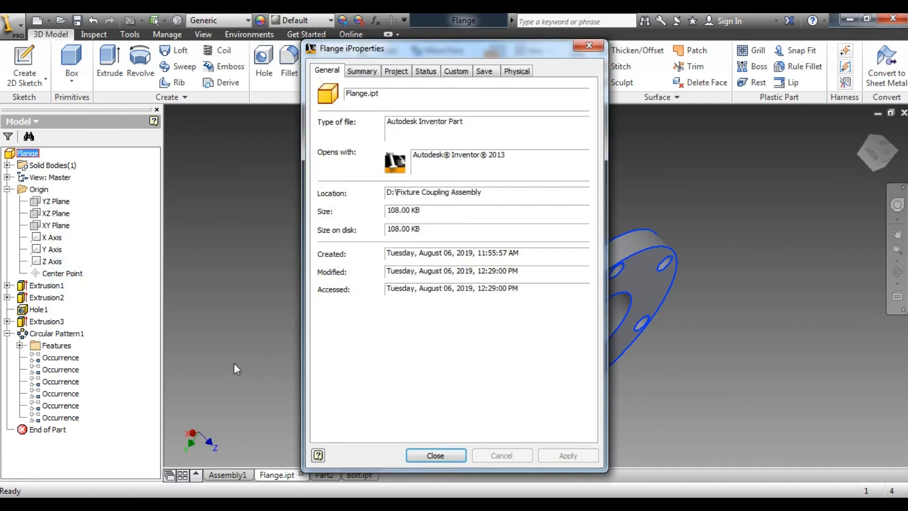
click(517, 71)
click(384, 135)
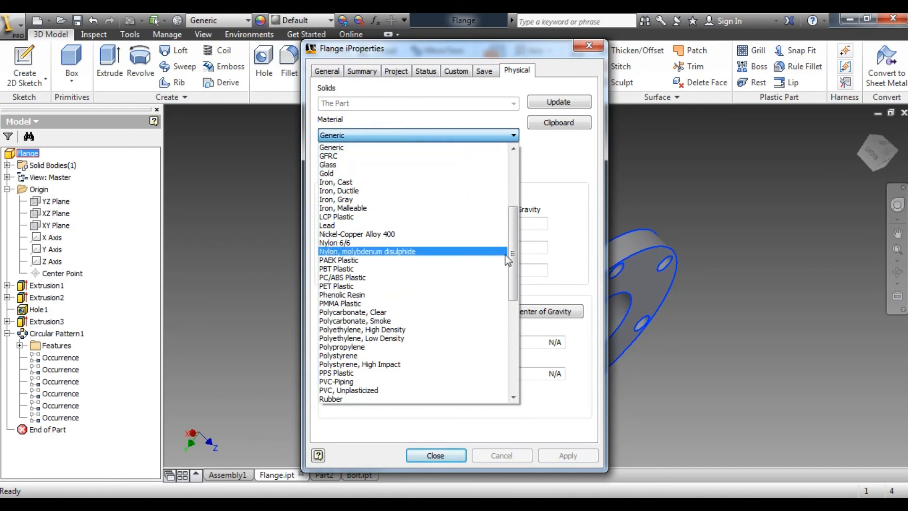
mouse_move(513, 245)
mouse_down()
mouse_move(506, 349)
mouse_move(515, 240)
mouse_up()
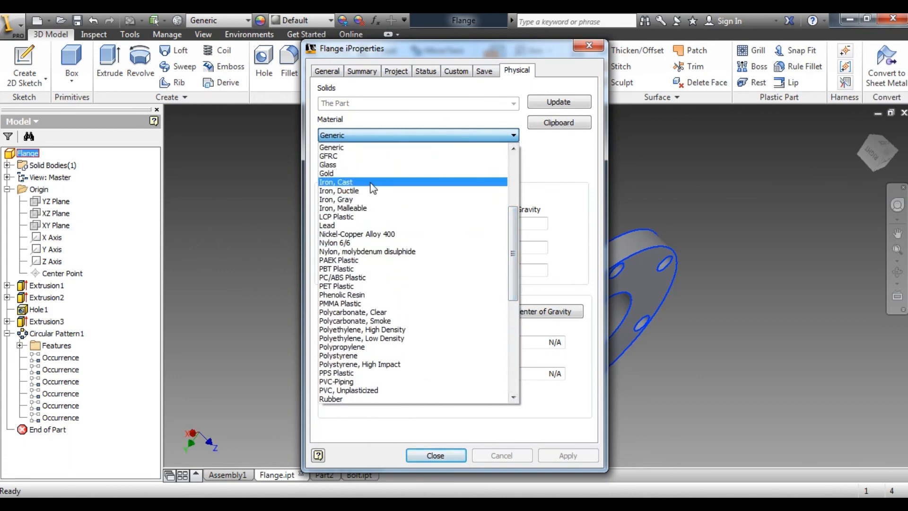
click(371, 185)
click(559, 456)
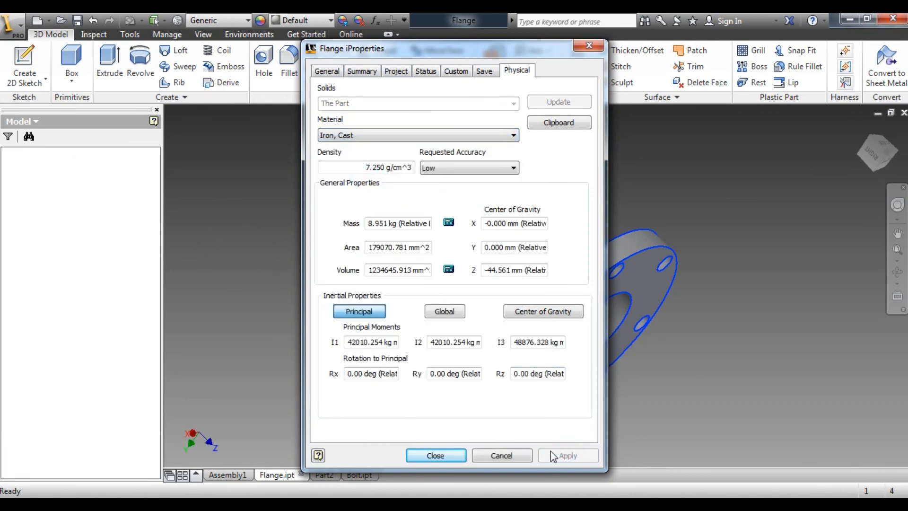
click(442, 455)
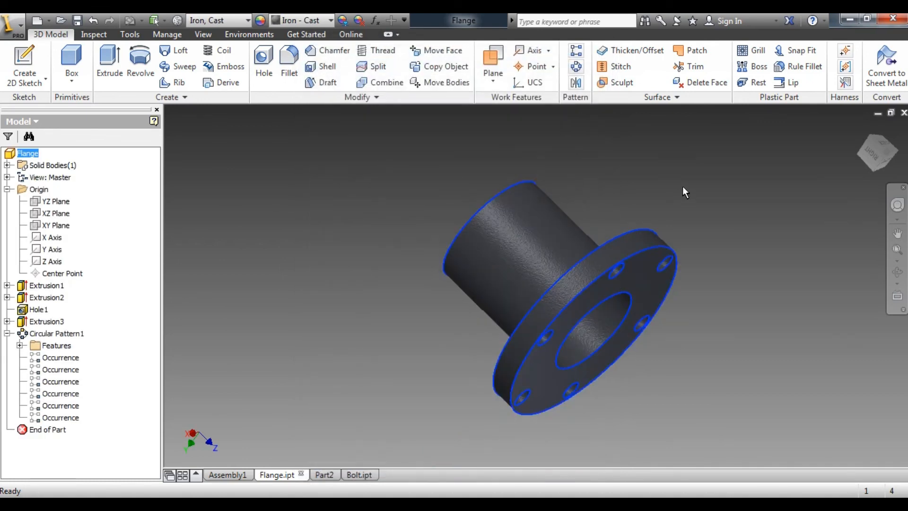
click(418, 235)
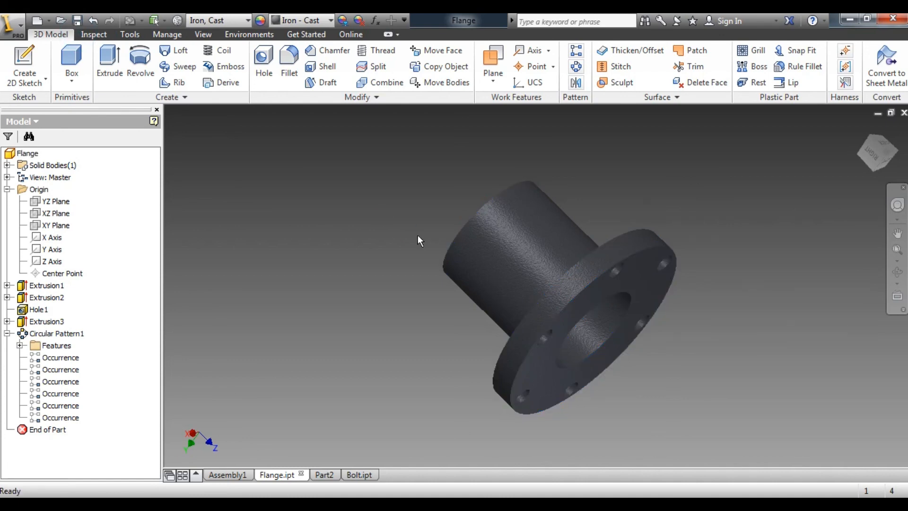